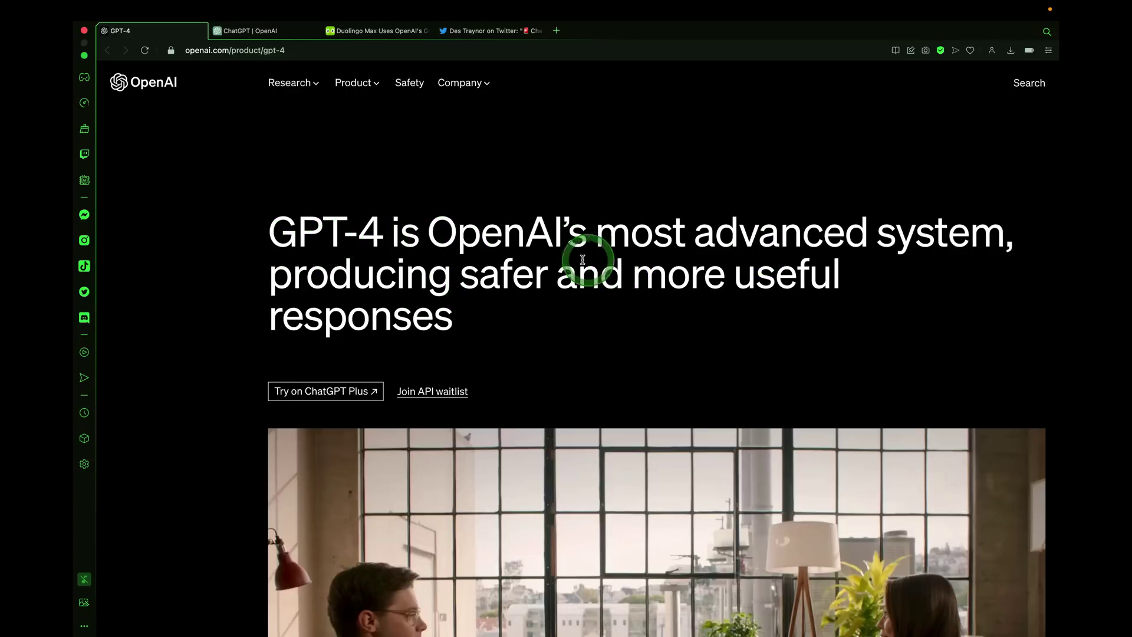
Skim the GPT-4 product page and log in to ChatGPT with a Google account.
scroll(672, 265, down, 10)
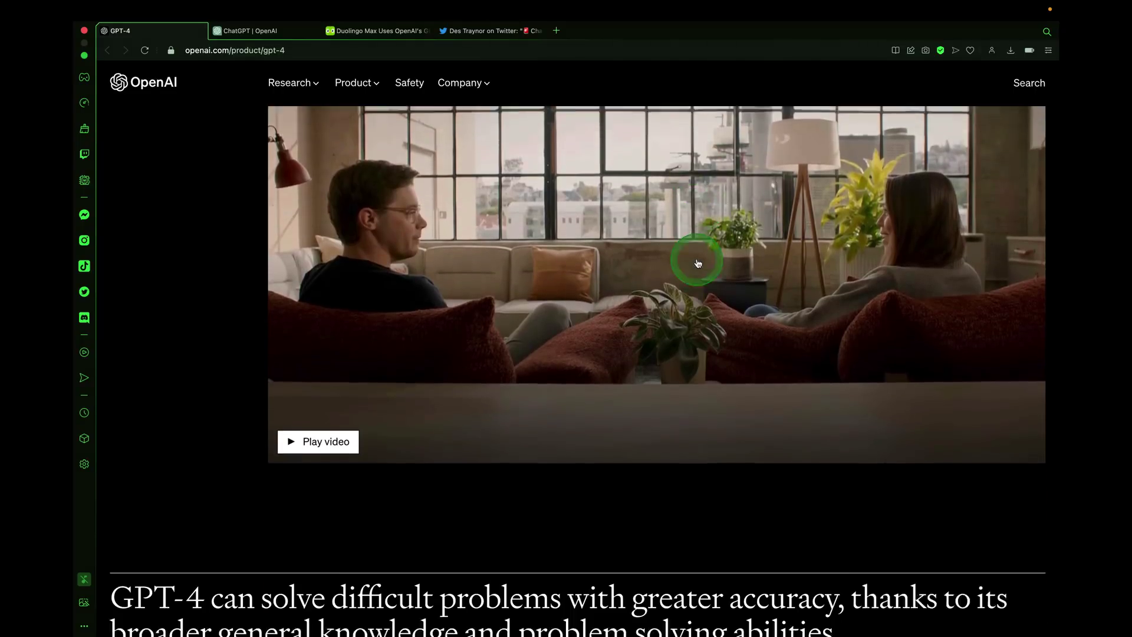
scroll(698, 263, down, 5)
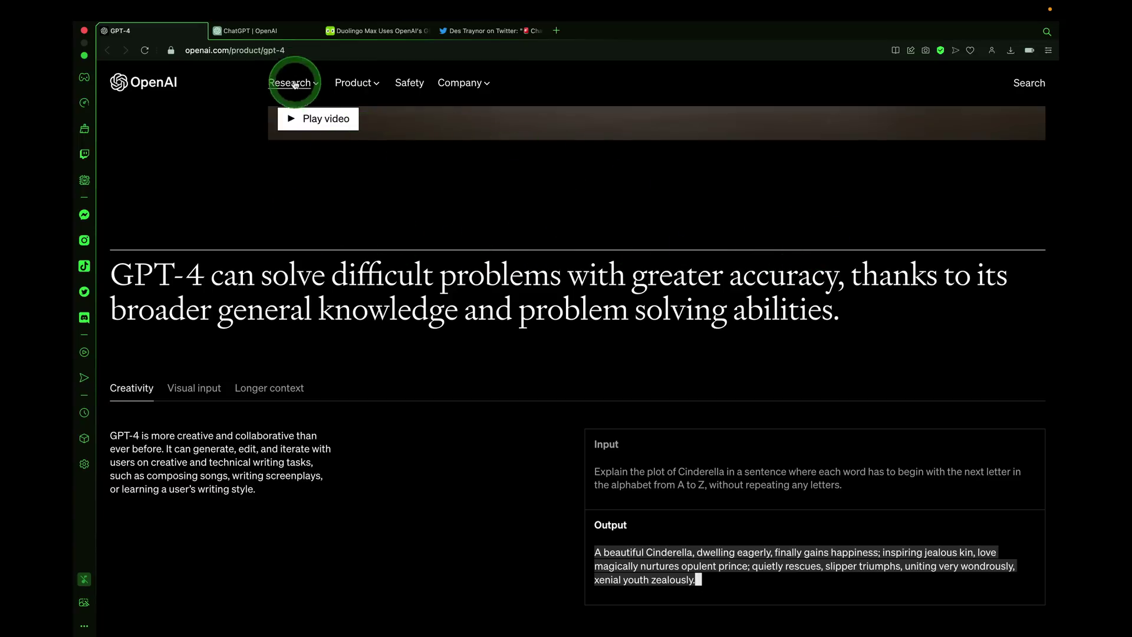
click(278, 32)
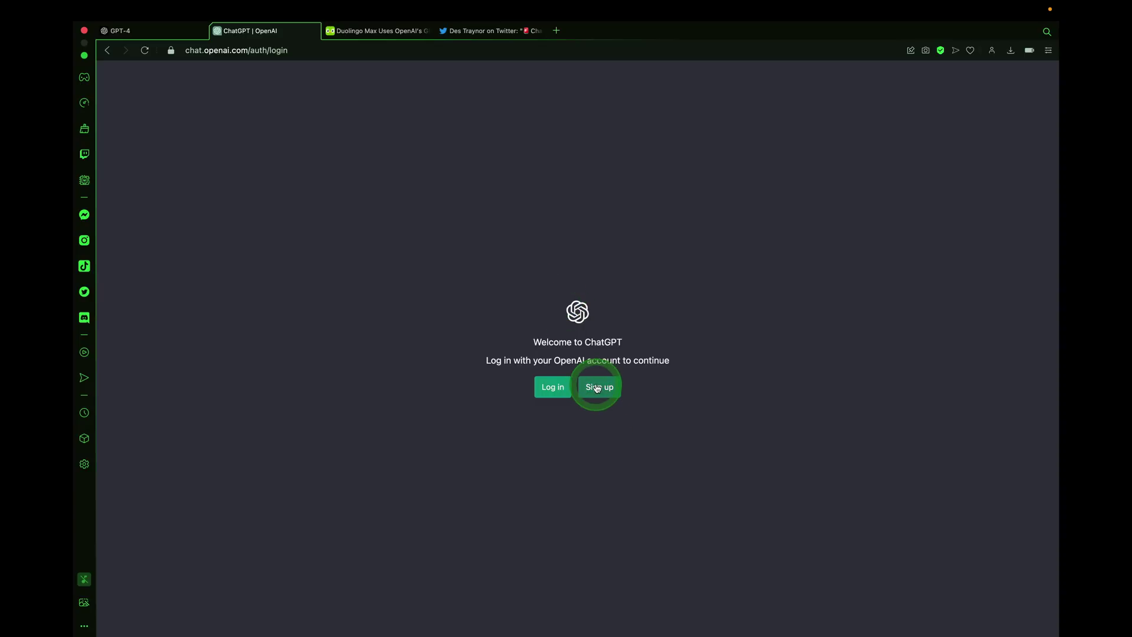
click(552, 386)
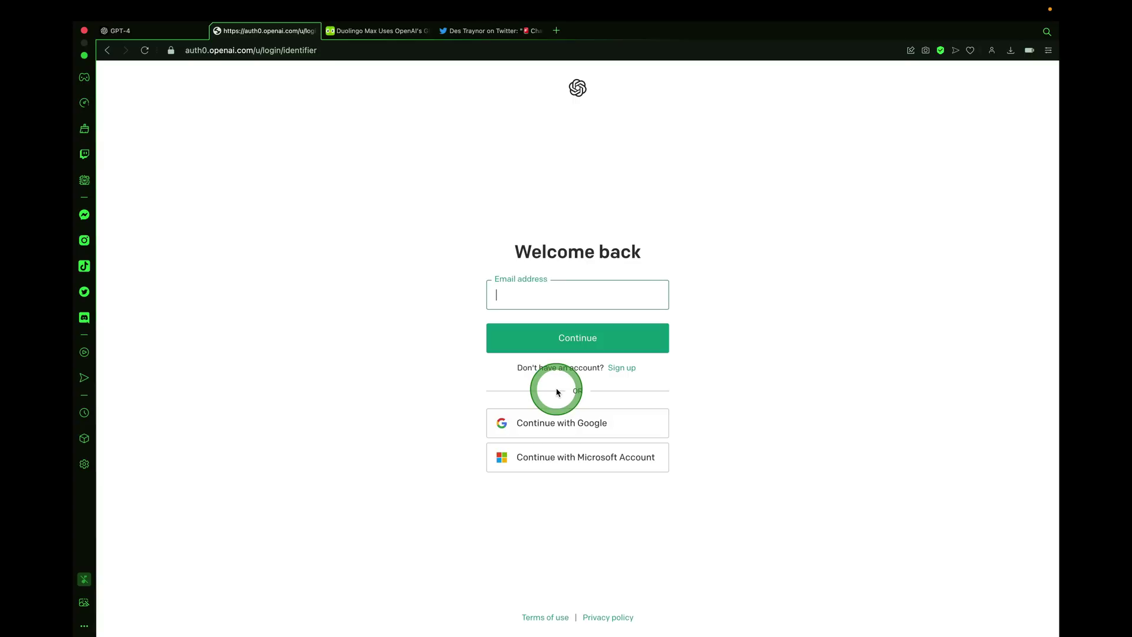
click(642, 428)
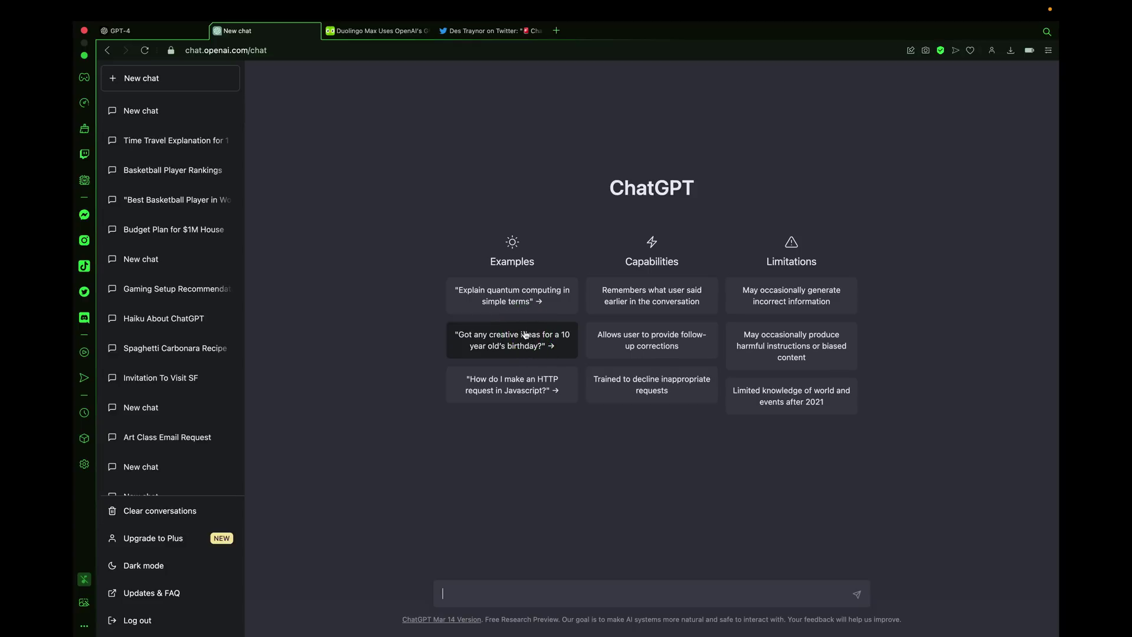
Proceed from the ChatGPT Plus upgrade offer to its subscription checkout page, and return to the GPT-4 product page.
click(126, 537)
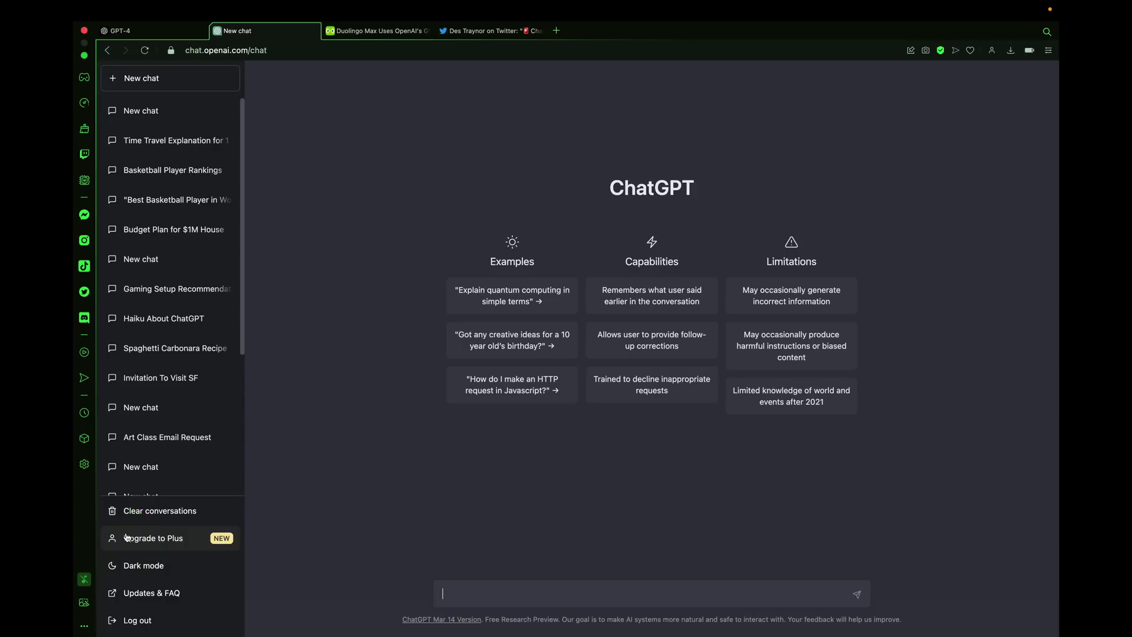
click(146, 537)
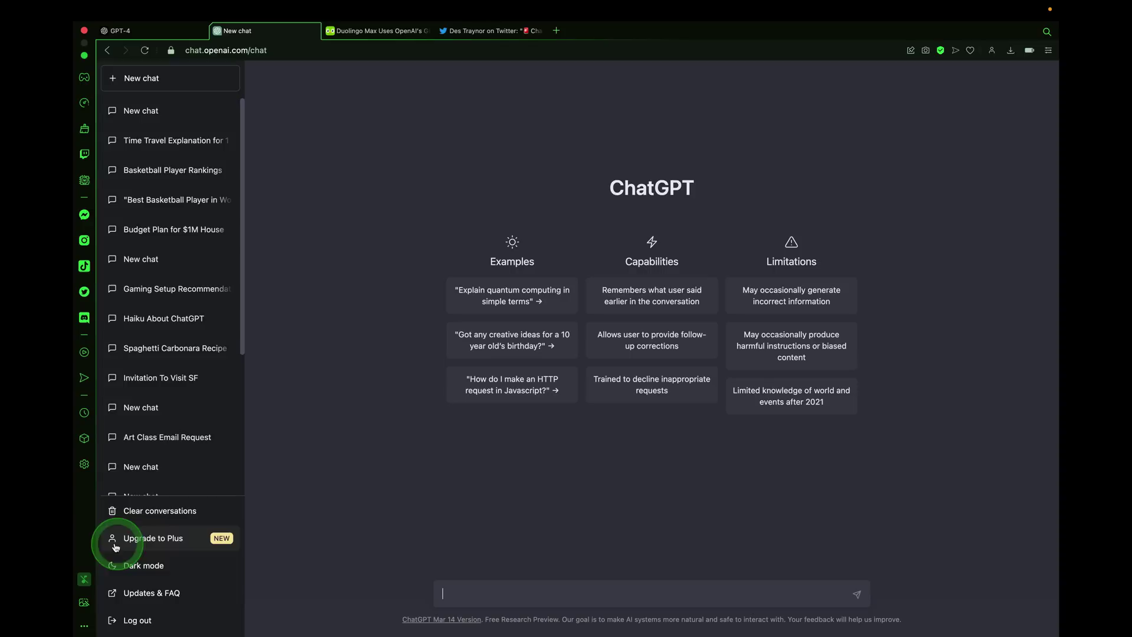
click(210, 534)
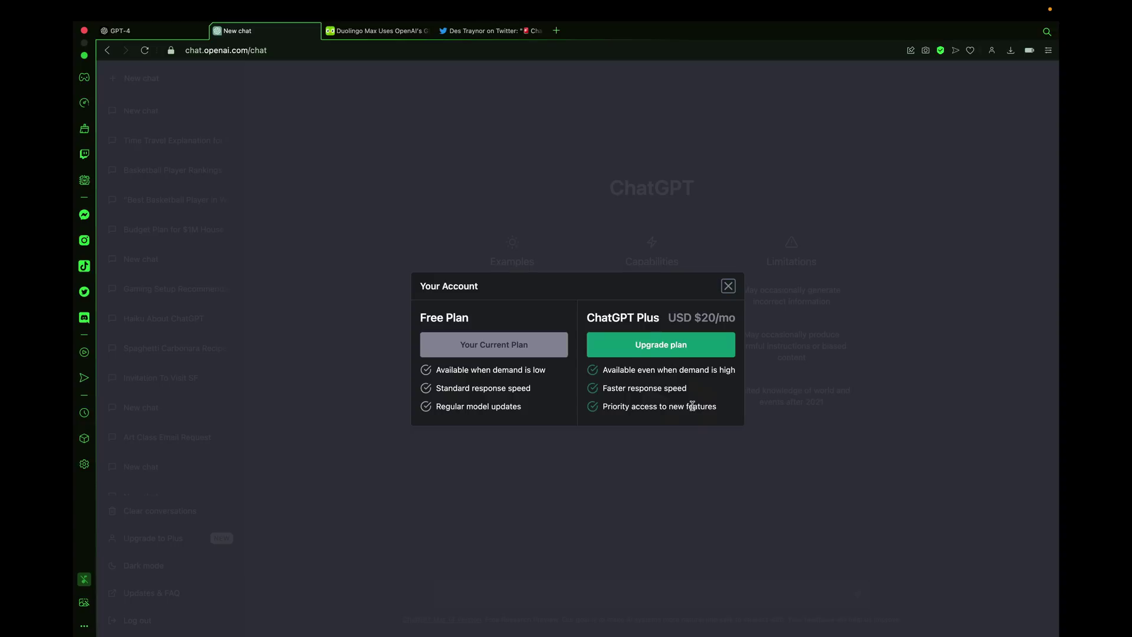
click(662, 345)
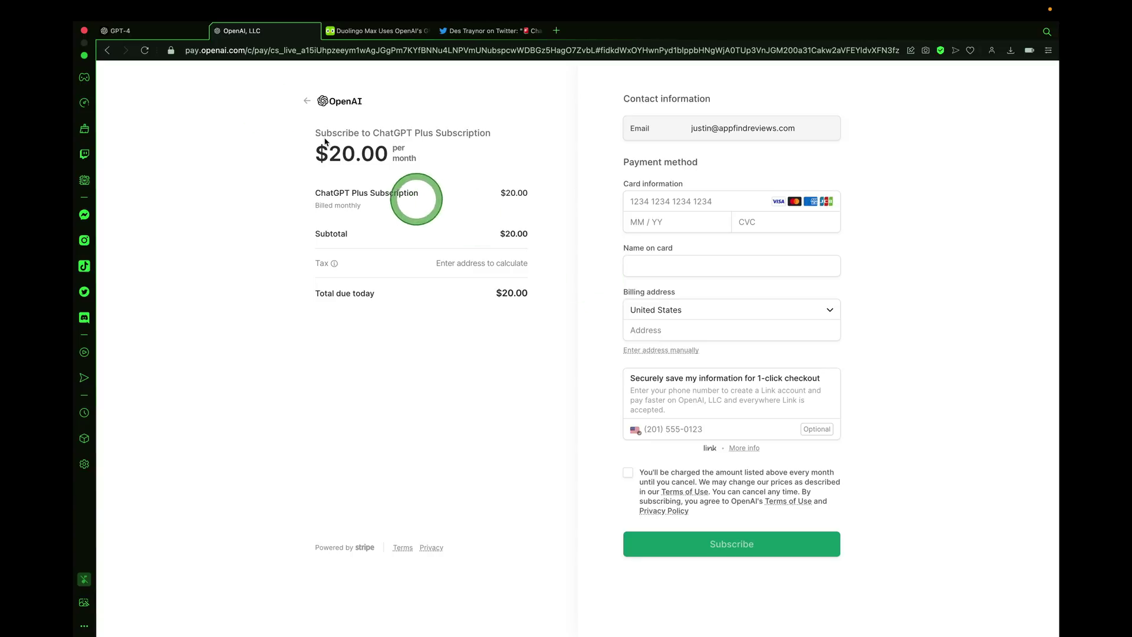
click(156, 33)
scroll(328, 339, up, 10)
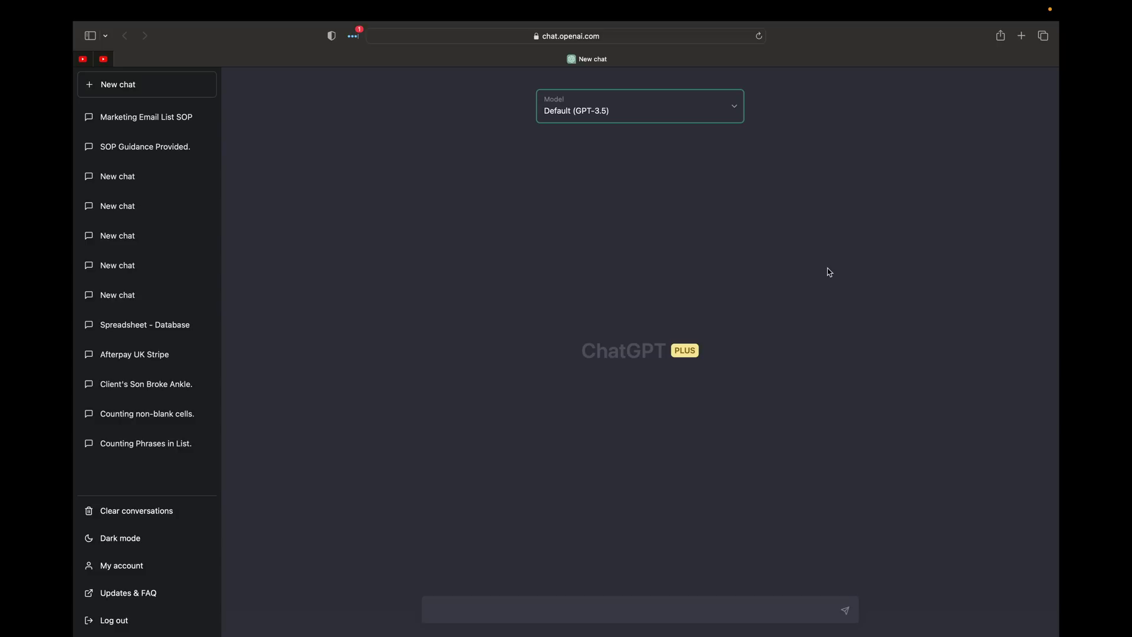
Compare the descriptions of the available models and select GPT-4 for the new chat.
click(713, 119)
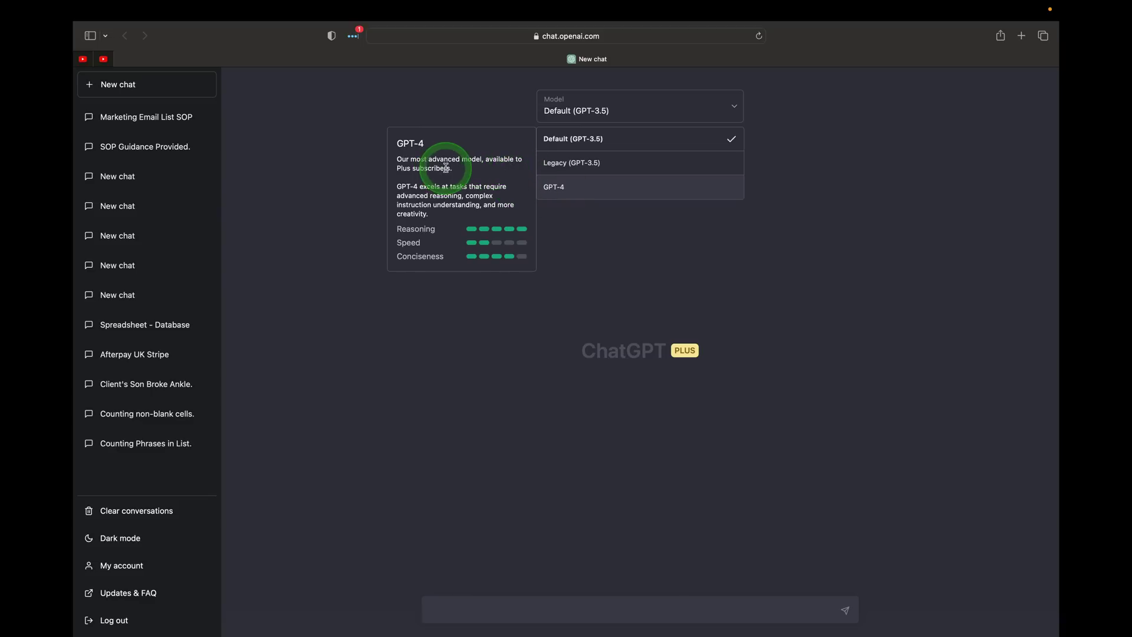
mouse_move(579, 189)
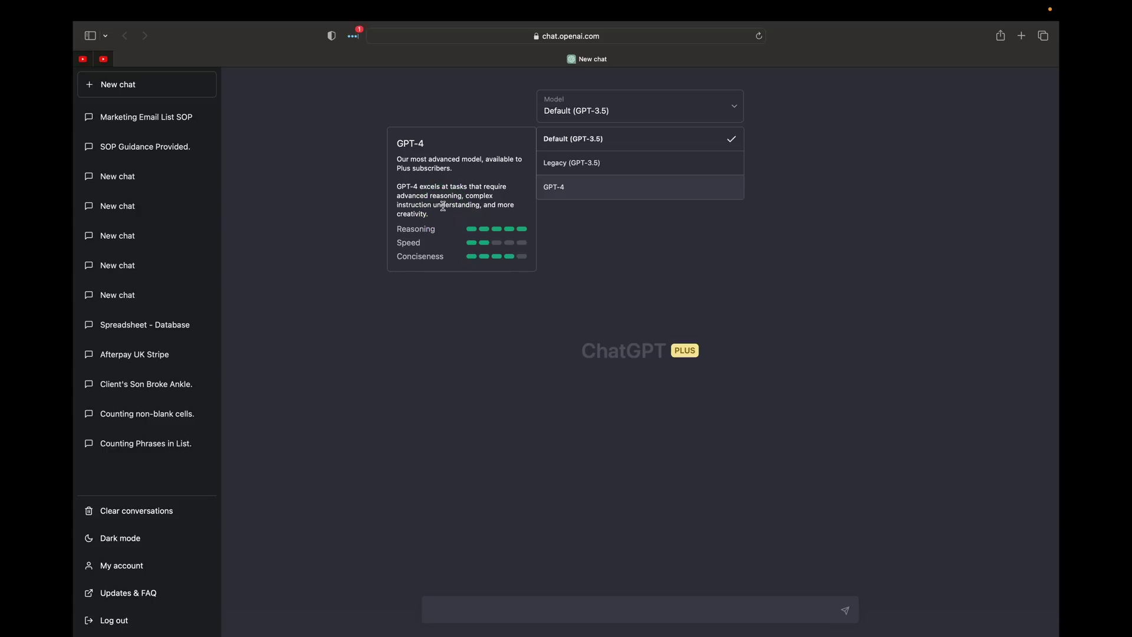
click(554, 214)
click(587, 104)
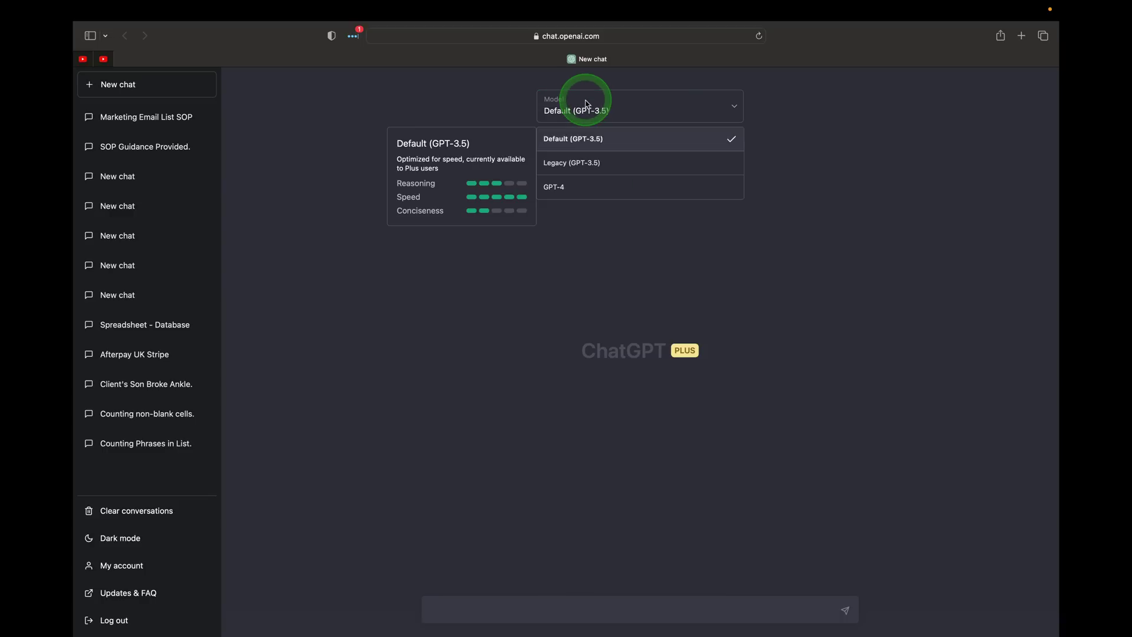
click(576, 187)
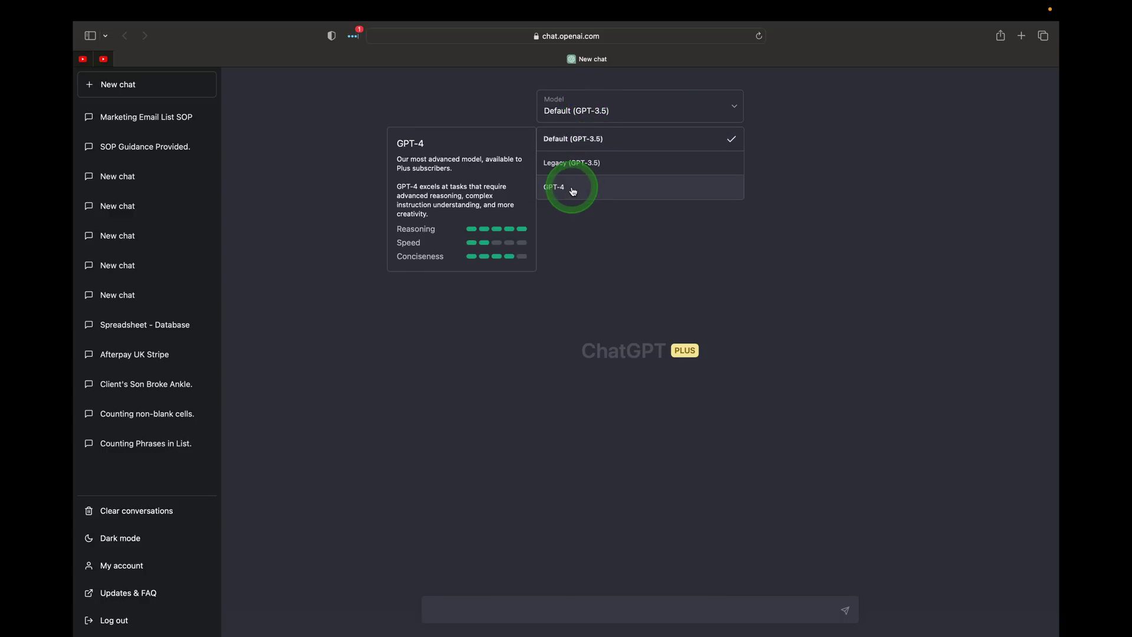
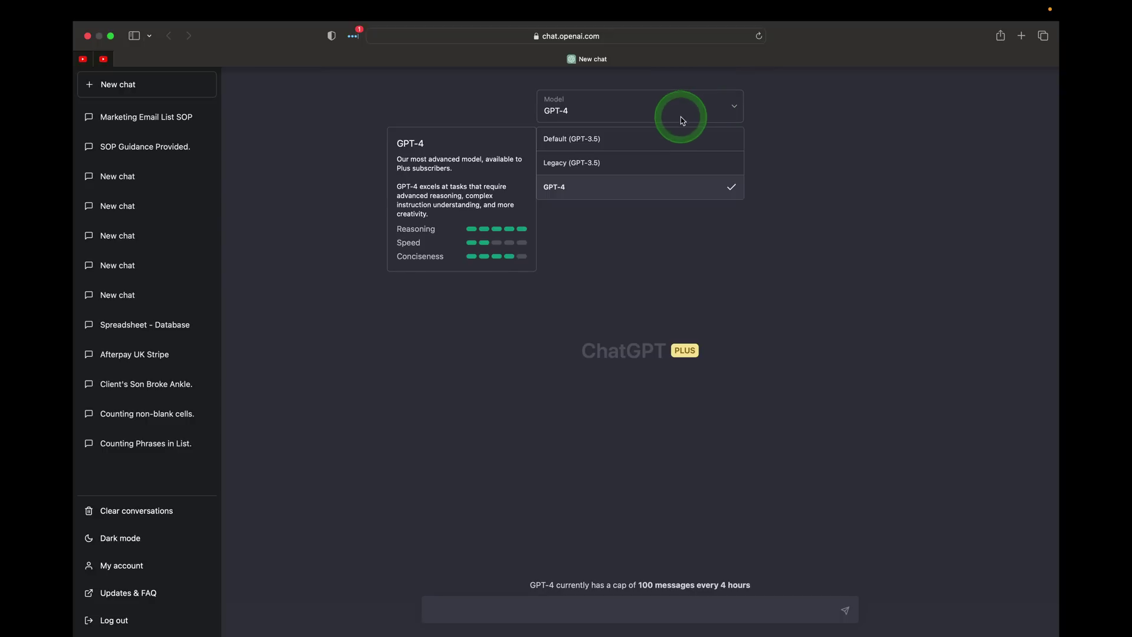
With Default (GPT-3.5), ask for three people's 30-minute meeting start times given 11 am–3 pm; noon–2 pm and 3:30–5 pm; noon–12:30 and 4–6 pm.
click(649, 139)
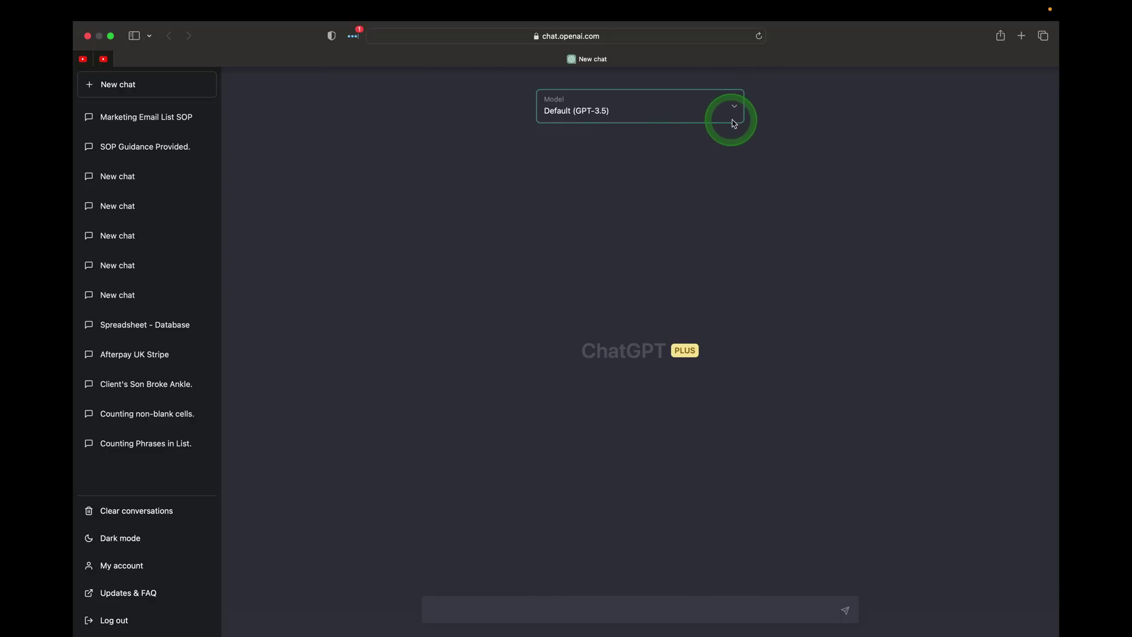
click(491, 608)
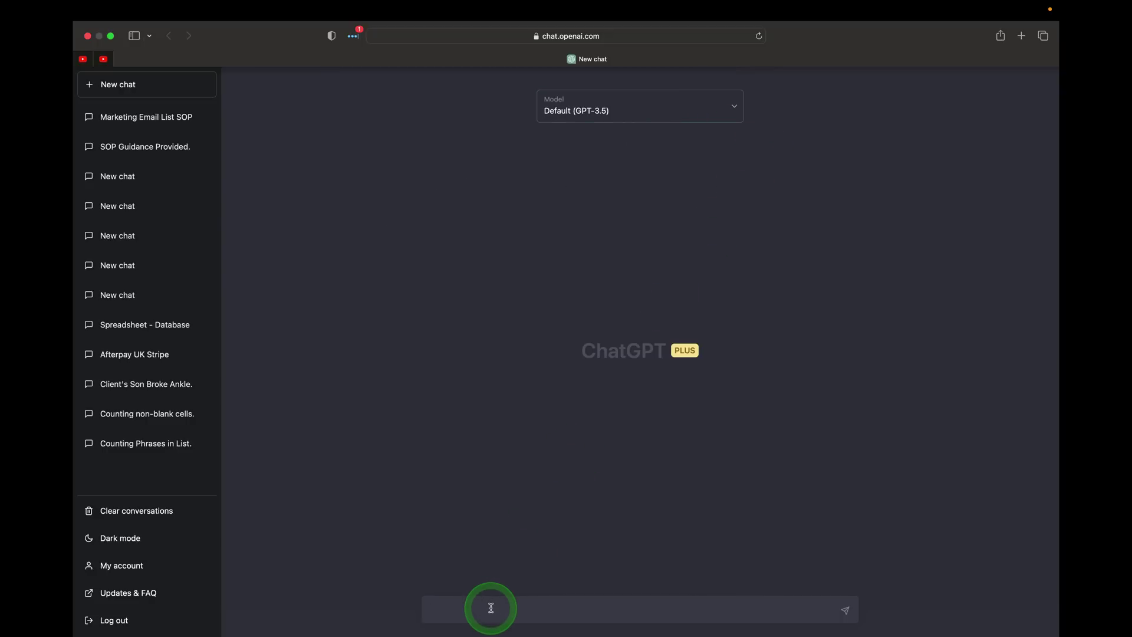
text(Andrew is free from 11 am to 3 pm, Joanne is free from noon to 2 pm and then 3:30 pm to 5 pm. Hannah is available at noon for half an hour, and then 4 pm to 6 pm. What are some options for start times for a 30 minute meeting for Andrew, Hannah, and Joanne?)
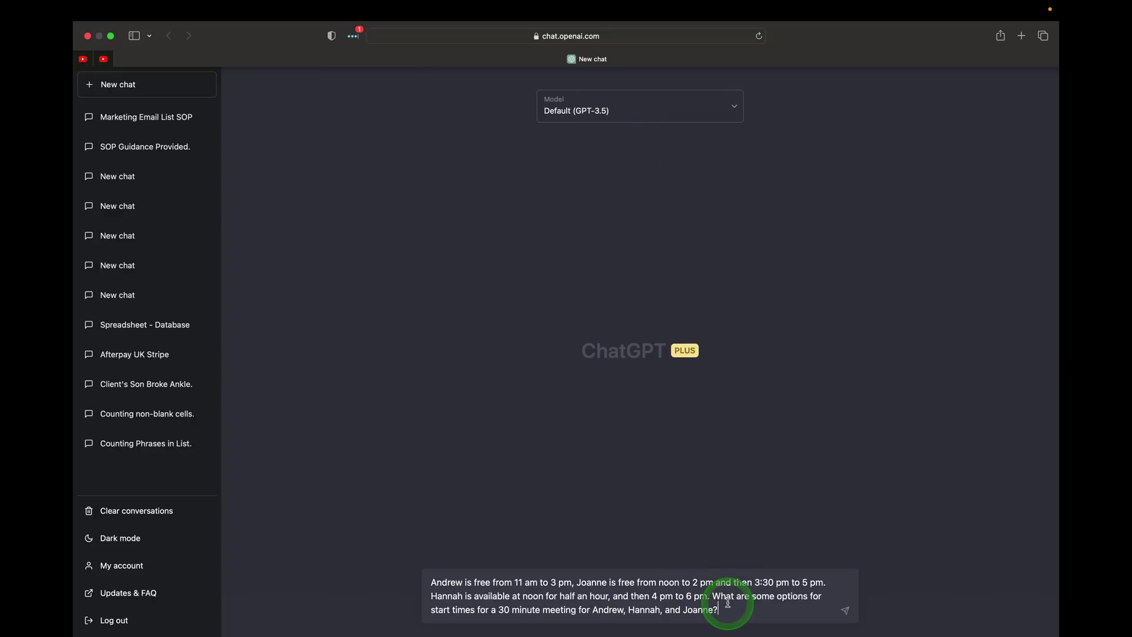
key(Return)
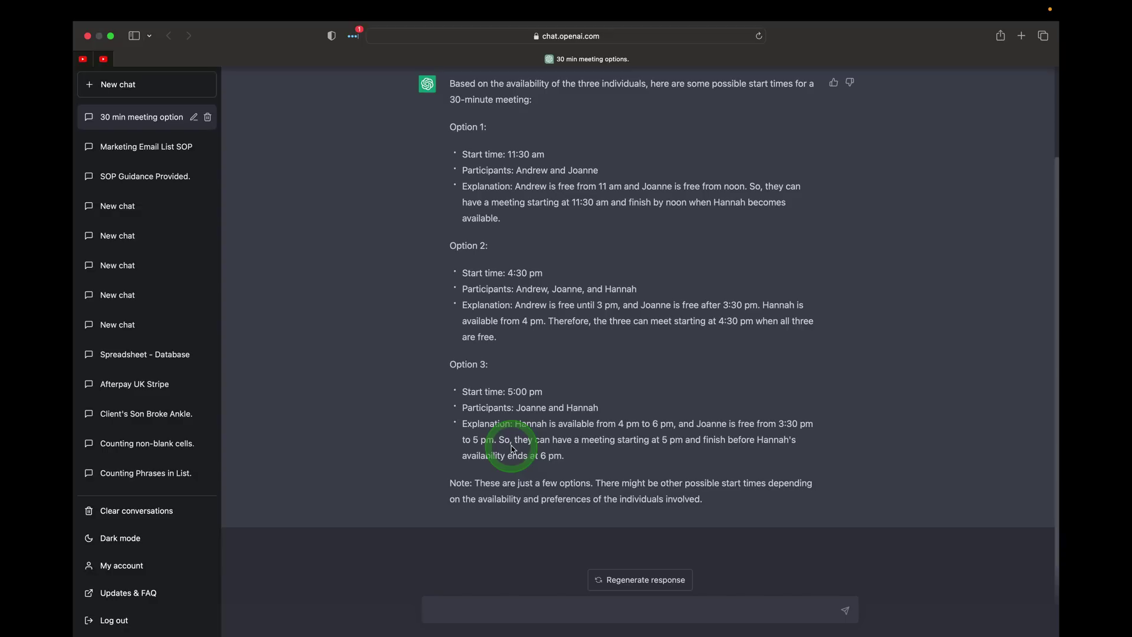
scroll(580, 396, up, 3)
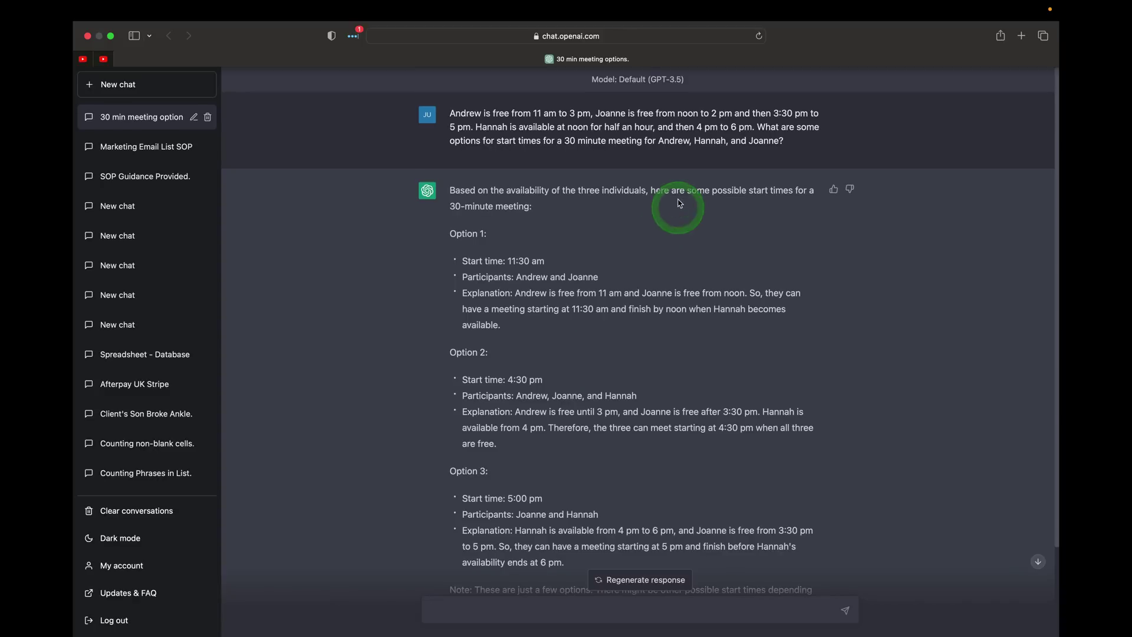
scroll(584, 260, down, 3)
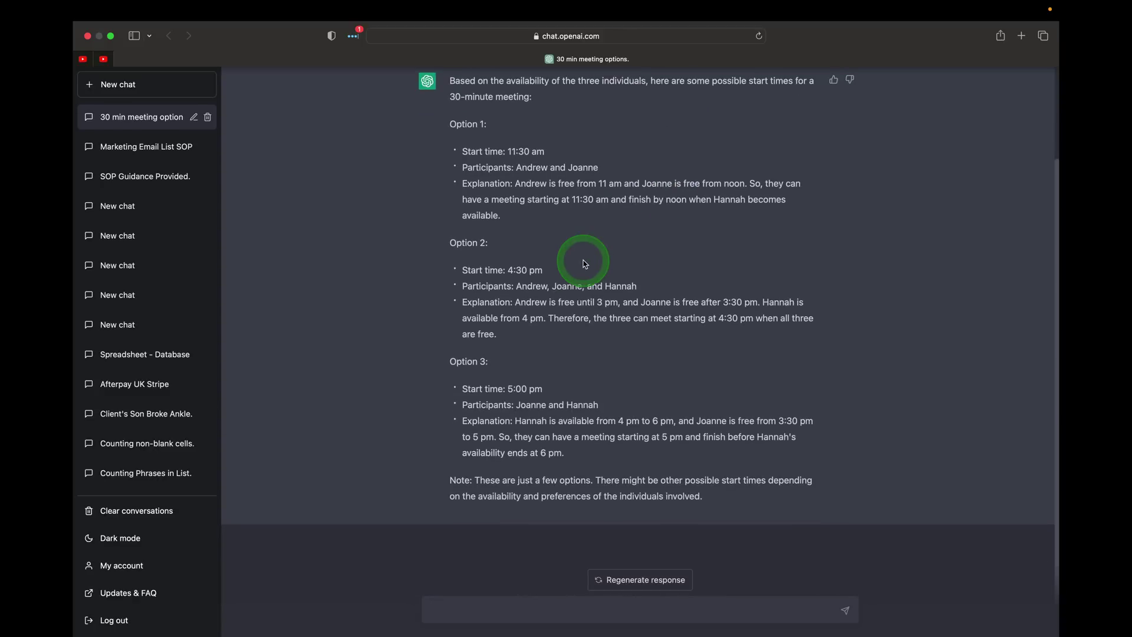
scroll(584, 260, up, 3)
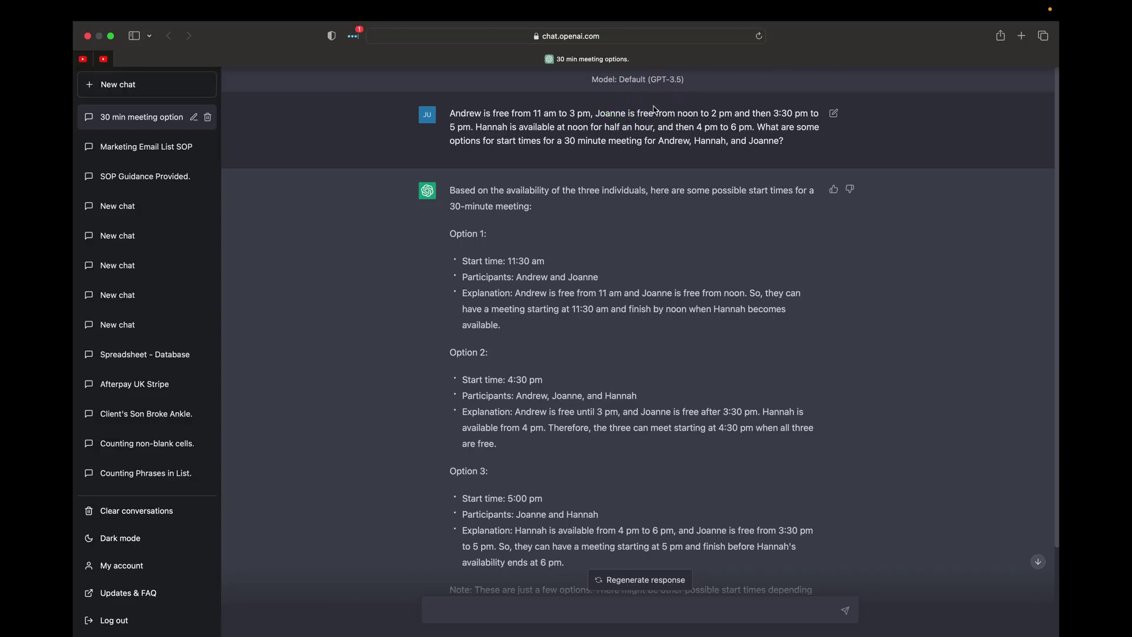
Start a new chat with the GPT-4 model and submit the same three-person meeting scheduling question.
click(190, 84)
click(596, 101)
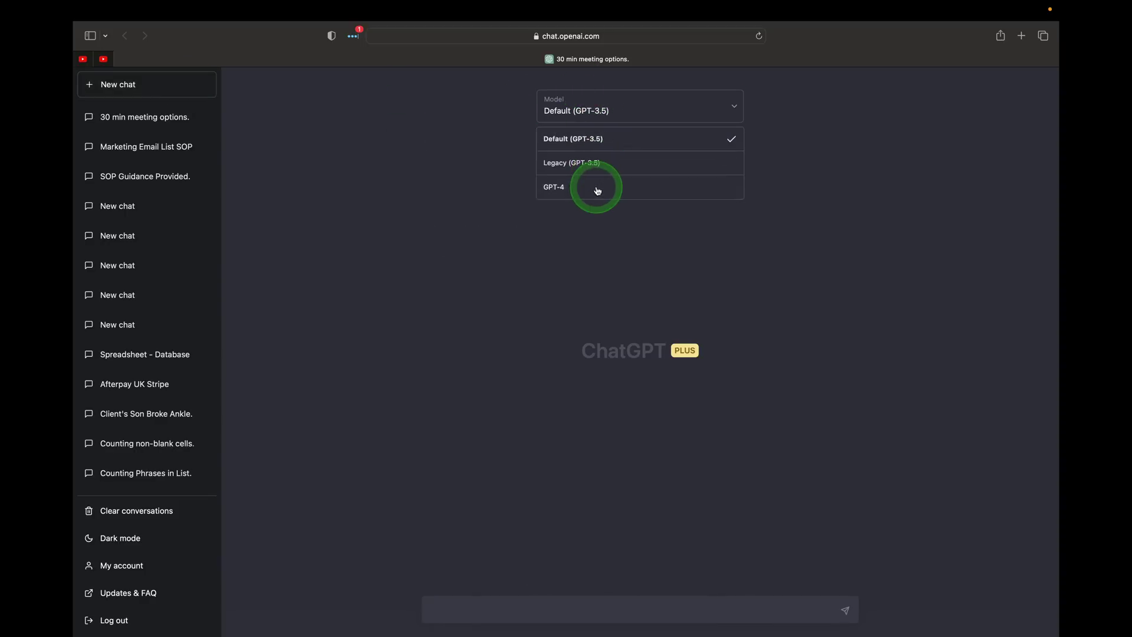
click(593, 187)
click(531, 606)
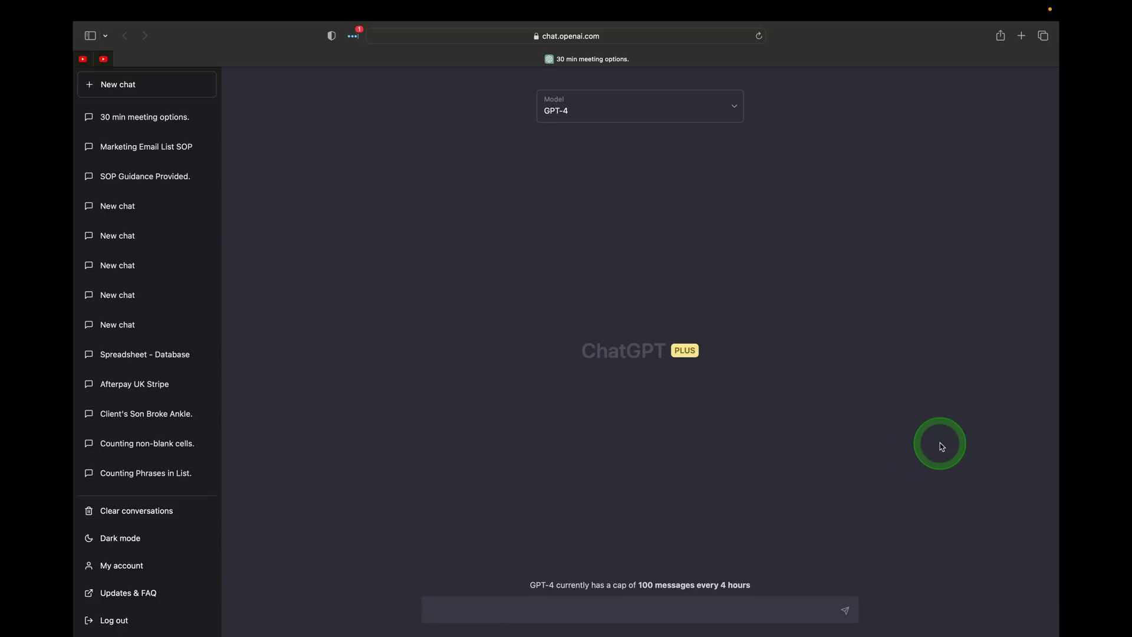
text(Andrew is free from 11 am to 3 pm, Joanne is free from noon to 2 pm and then 3:30 pm to 5 pm. Hannah is available at noon for half an hour, and then 4 pm to 6 pm. What are some options for start times for a 30 minute meeting for Andrew, Hannah, and Joanne?)
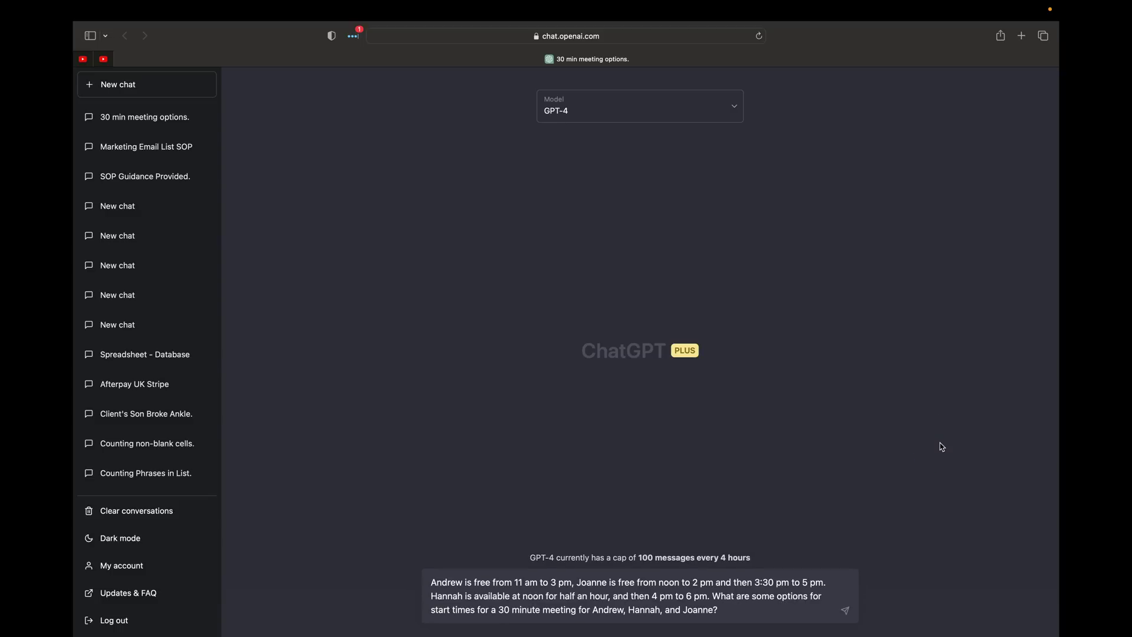
key(Return)
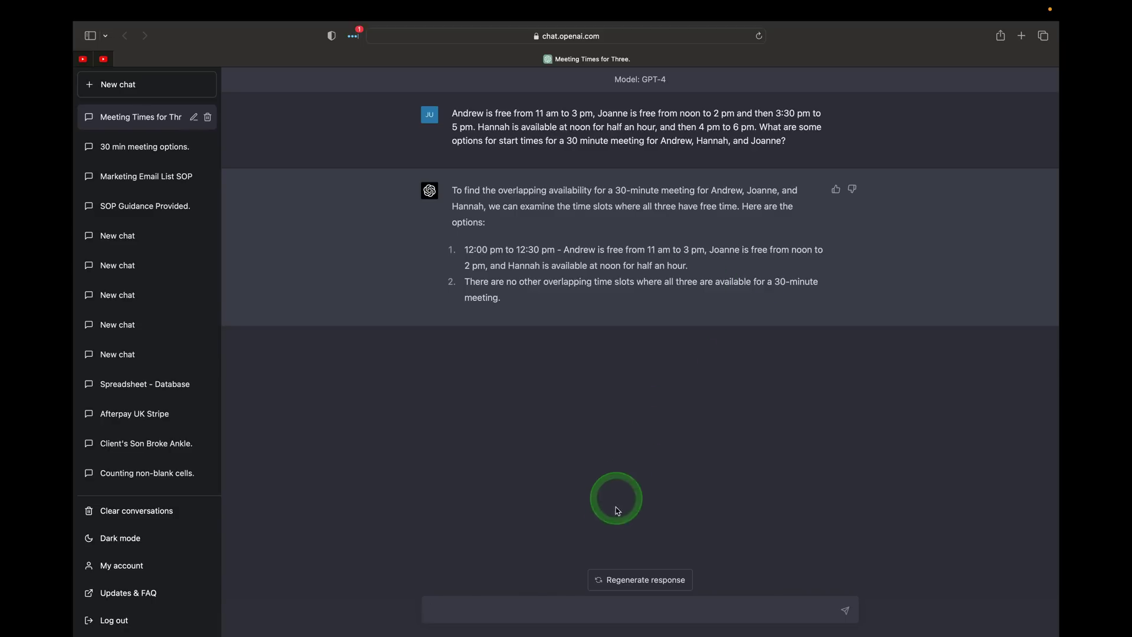
Regenerate the GPT-4 answer and go back to its first version to compare the two.
click(631, 580)
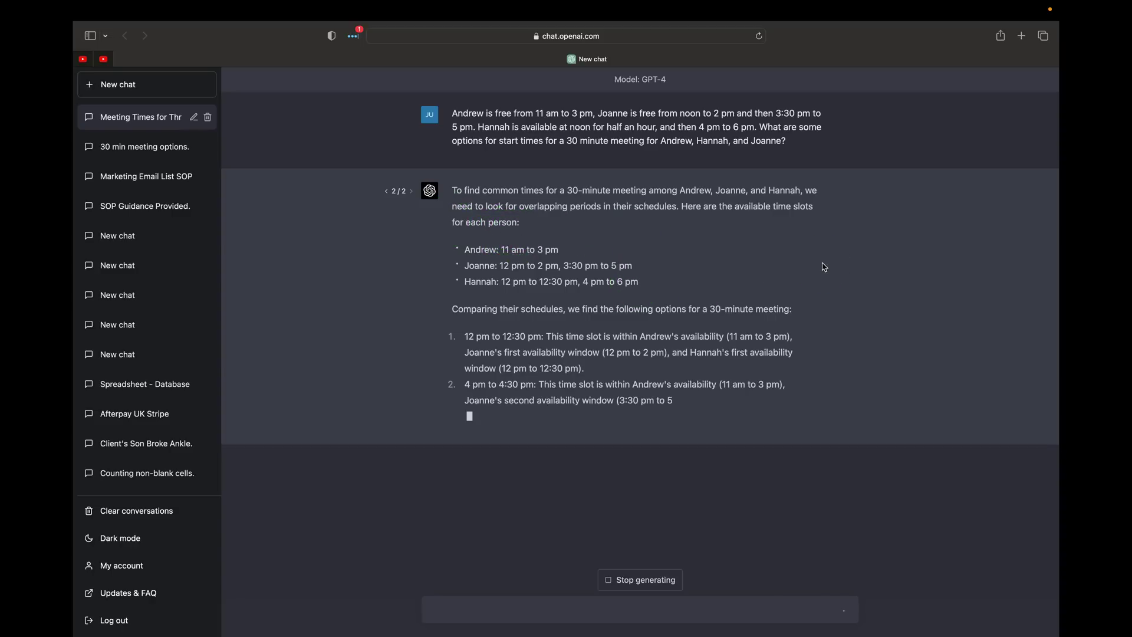
drag(822, 265, 815, 314)
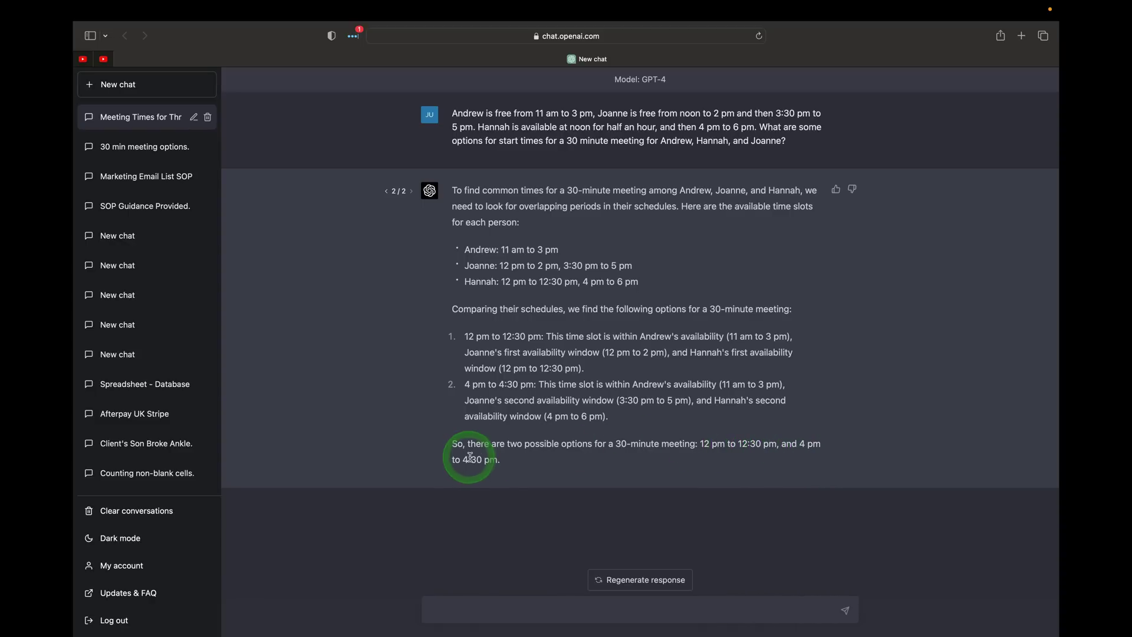
click(387, 191)
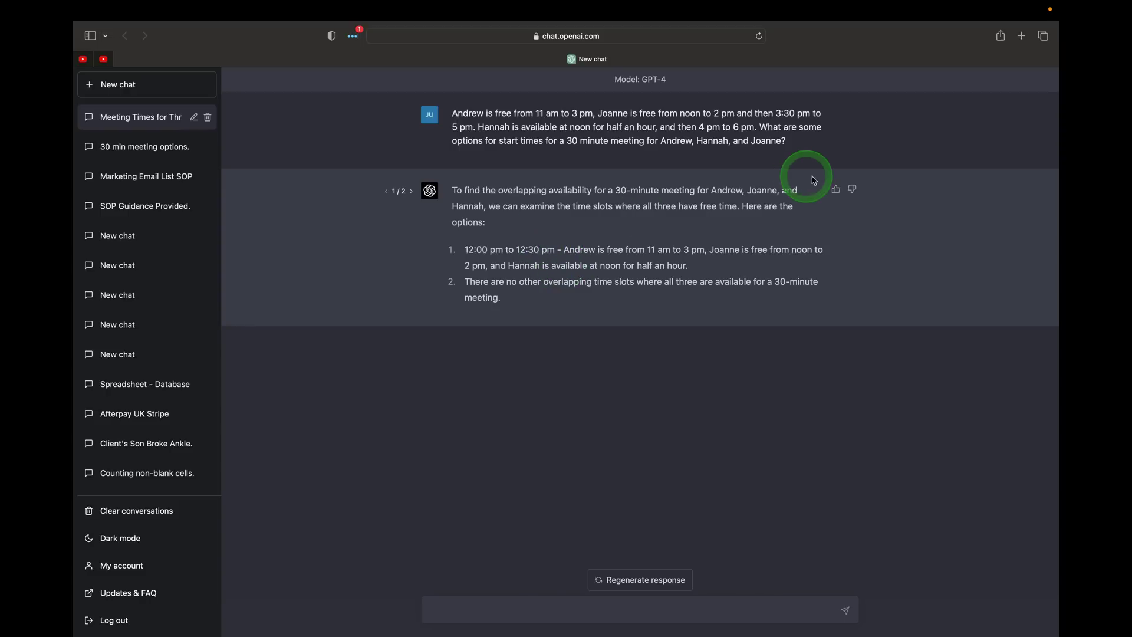
Submit negative feedback marked "This isn't true" saying "there are overlapping time slots, but chatgpt did not provide them.", and return to the second response.
click(853, 190)
click(503, 338)
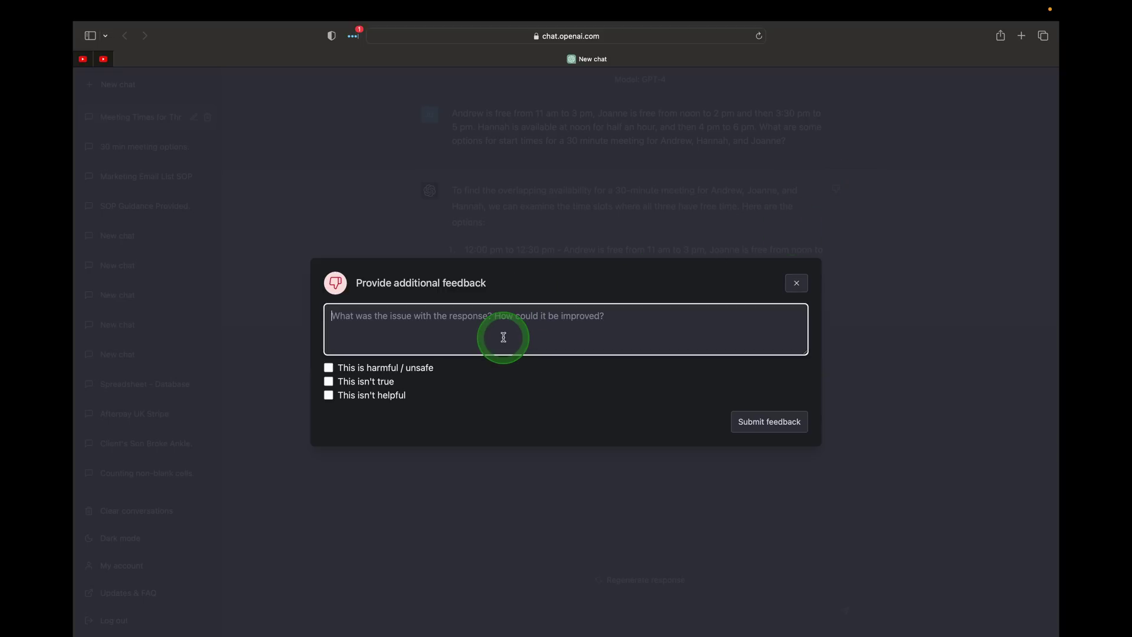
click(348, 382)
click(400, 321)
text(there are ov)
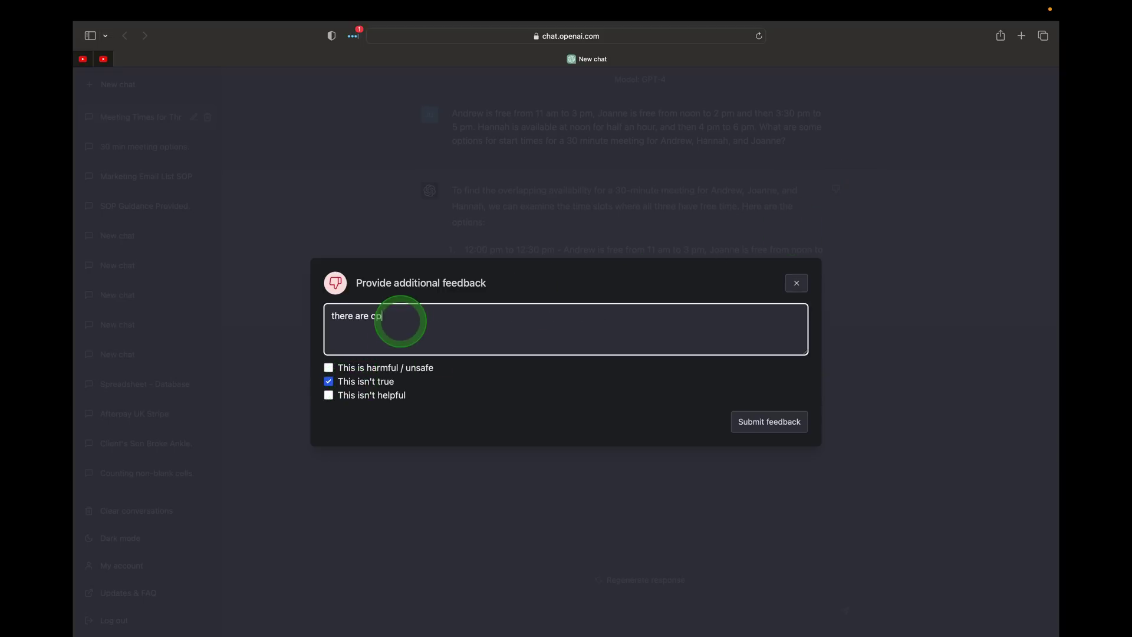
text(erlapping time slots)
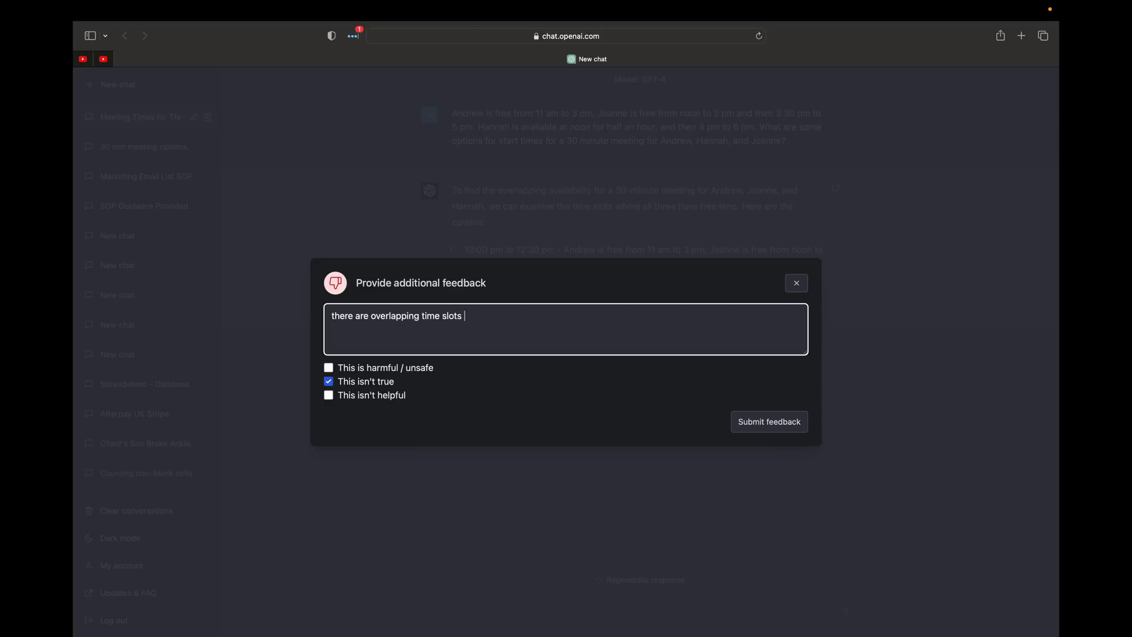
key(BackSpace)
text(, but chatgpt did nnot)
key(BackSpace)
key(BackSpace)
key(BackSpace)
text(ot provide them.)
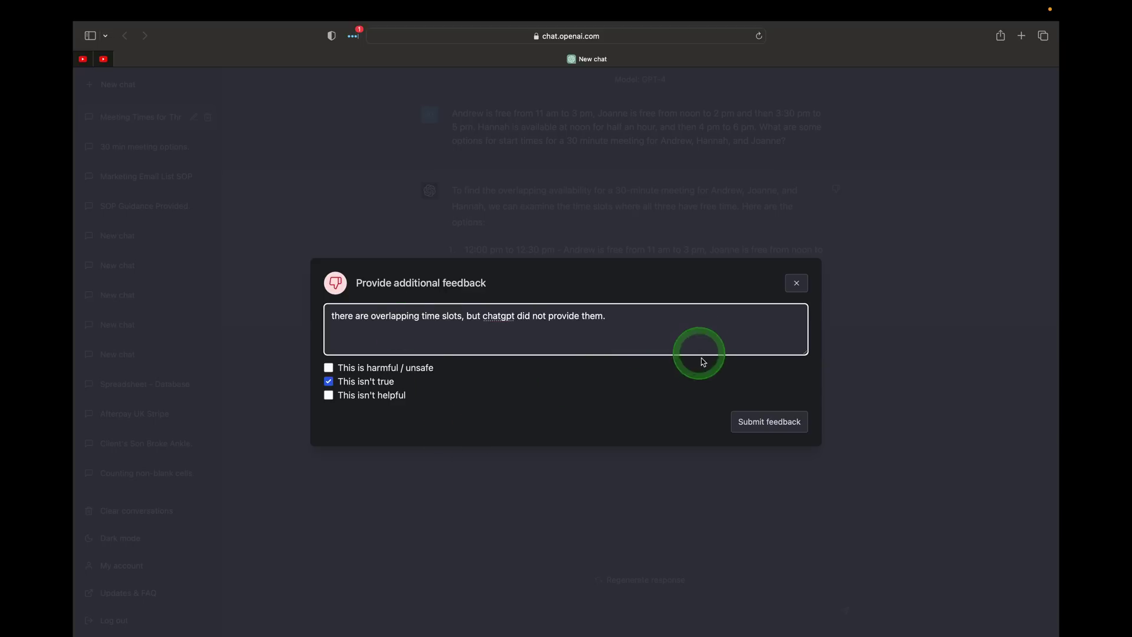
click(748, 426)
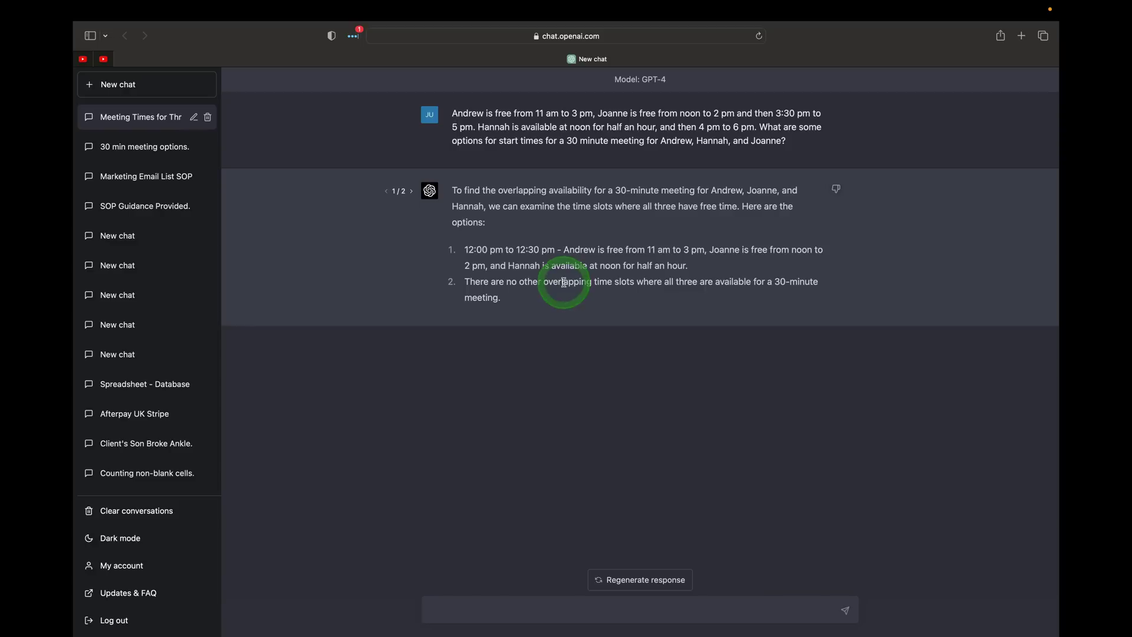
click(412, 192)
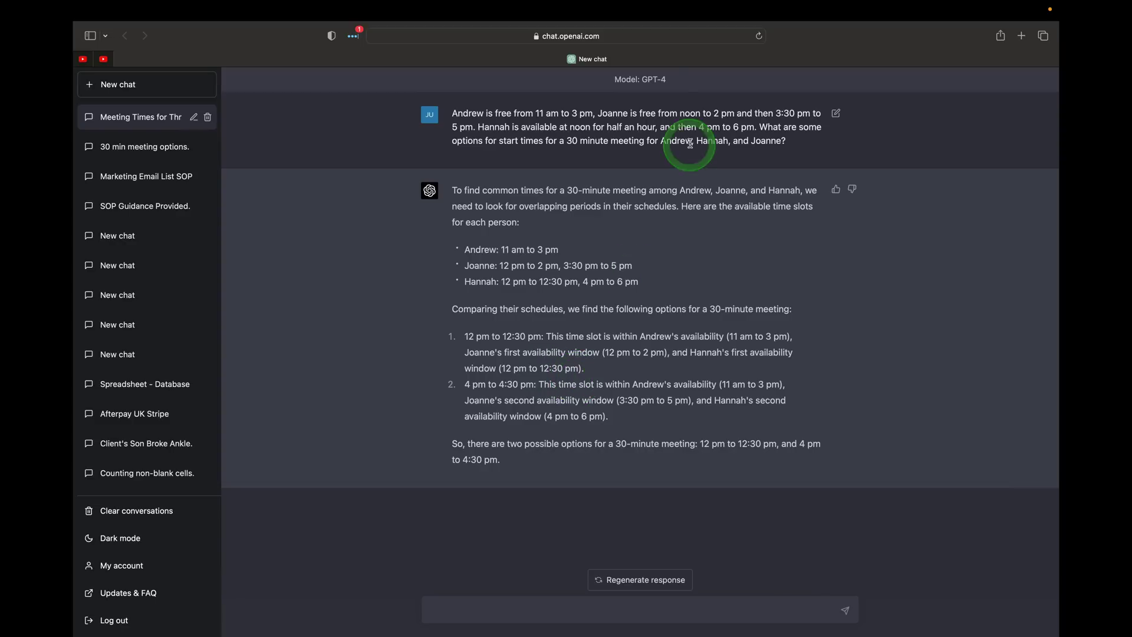
Compare the model ratings of Default (GPT-3.5) and GPT-4 in a new chat, and return to the "Meeting Times for Three" conversation.
click(134, 85)
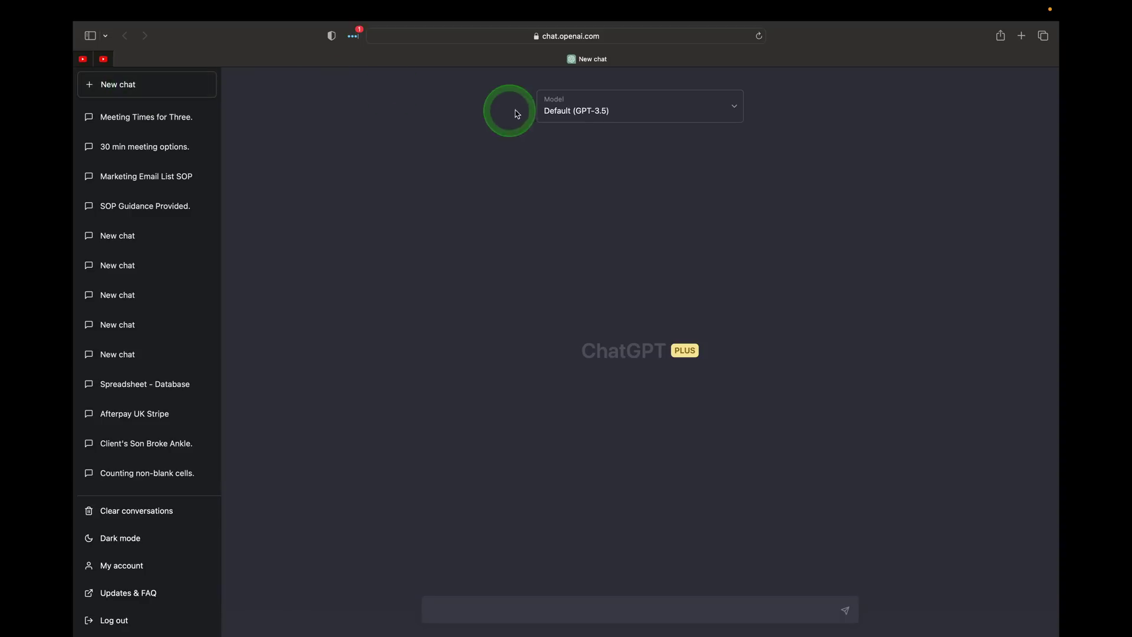
click(542, 105)
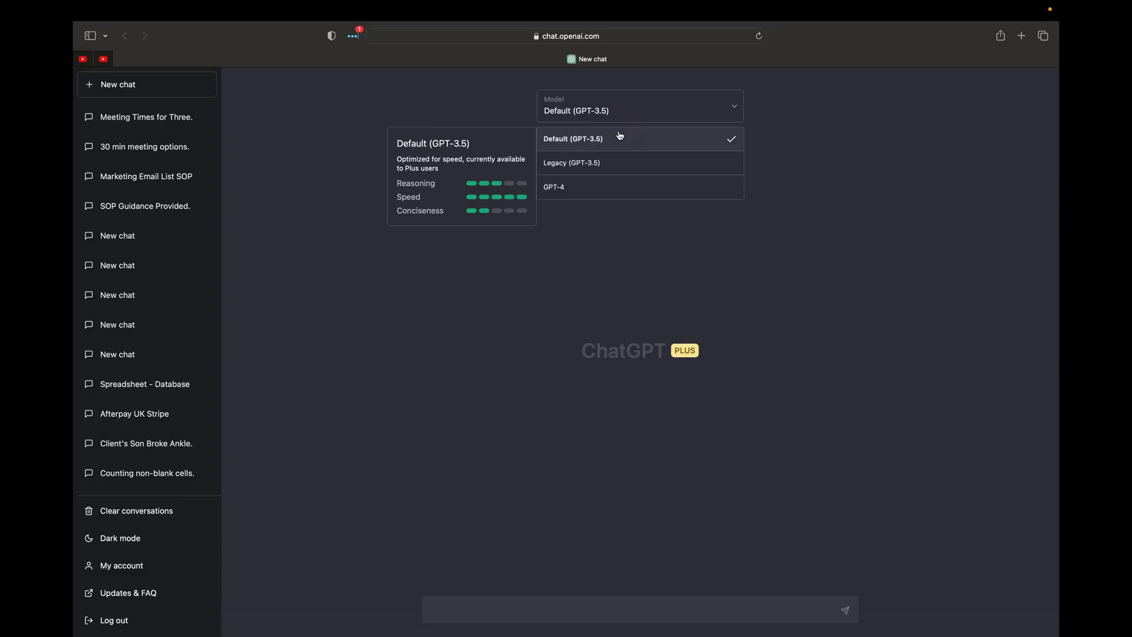
drag(620, 136, 587, 192)
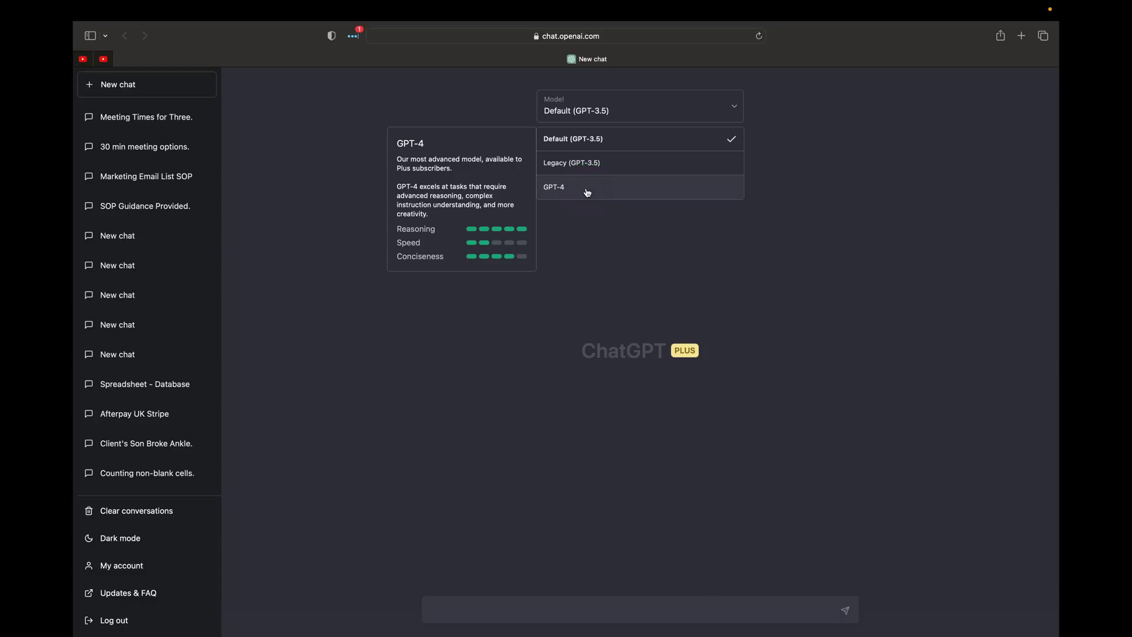
click(130, 131)
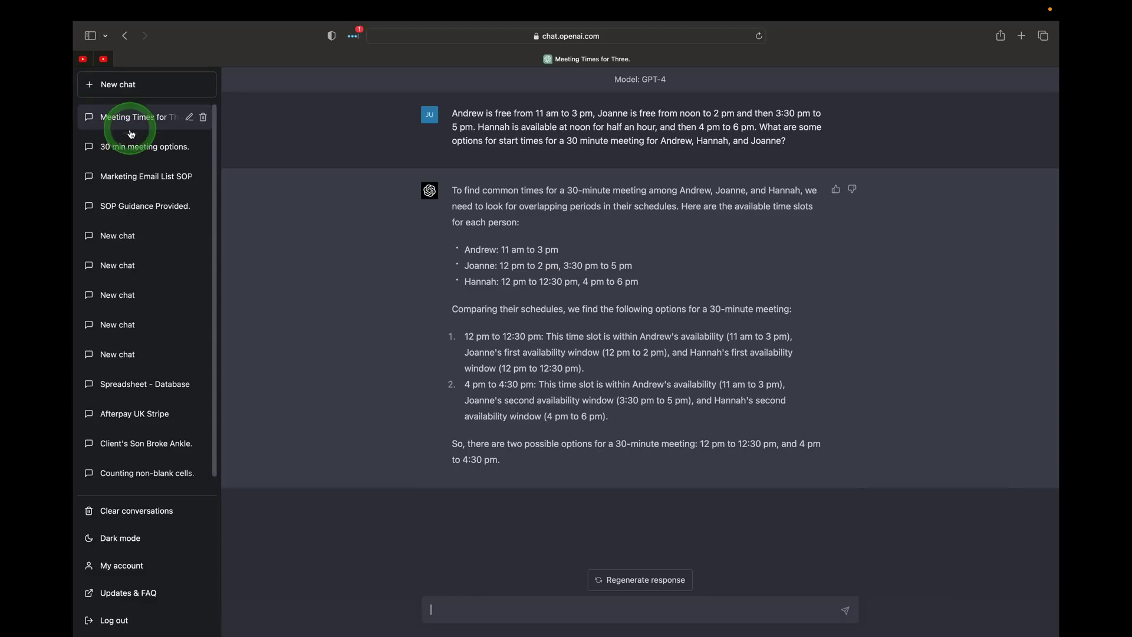
drag(131, 134, 569, 186)
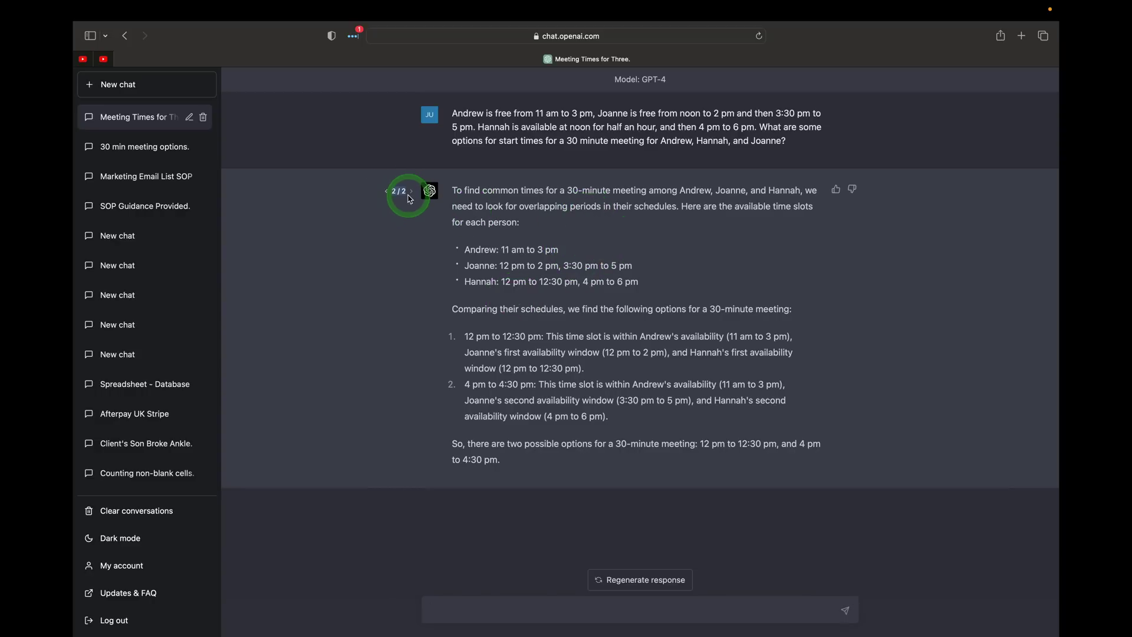
Switch to OpenAI's GPT-4 product page and examine the Visual input example, from its ingredients image and question to the generated output.
click(180, 94)
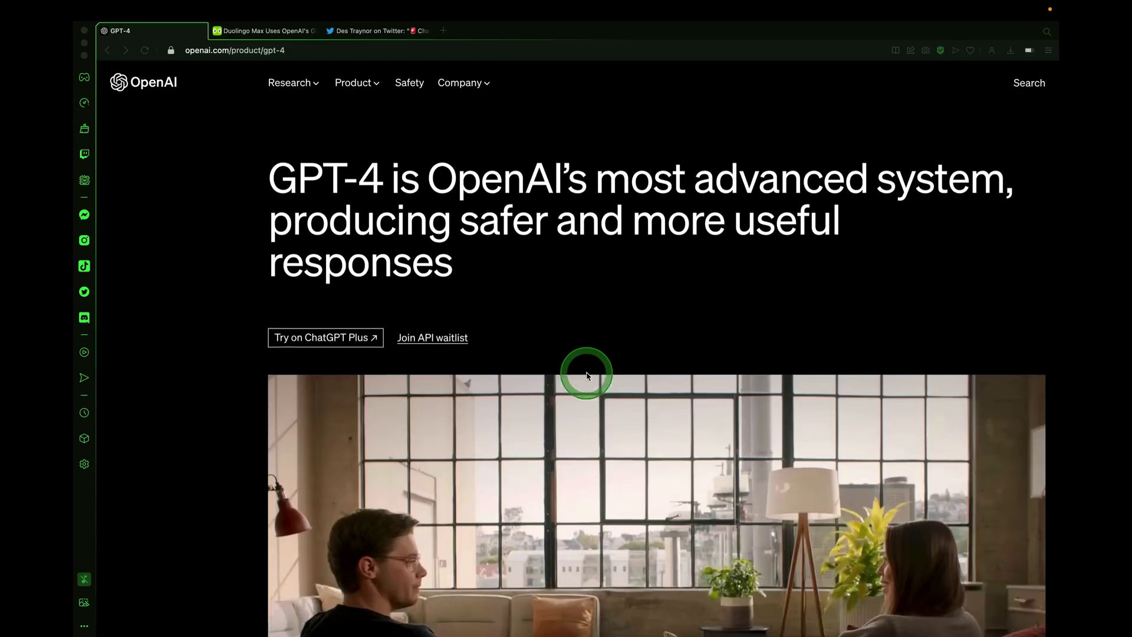
scroll(587, 376, down, 10)
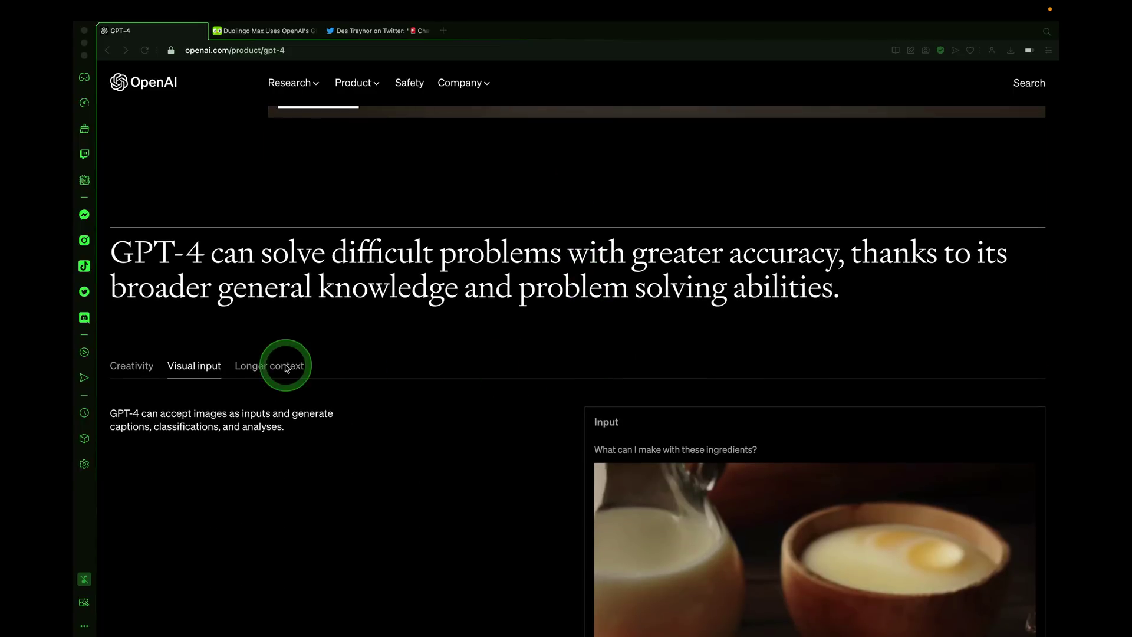
scroll(285, 368, down, 3)
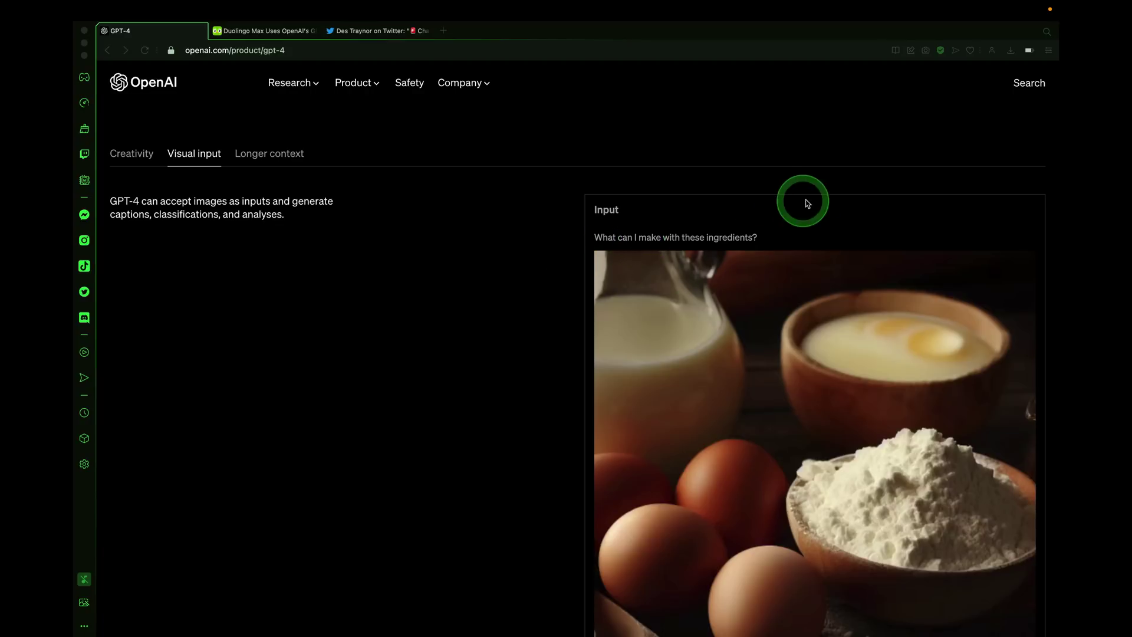
scroll(859, 232, down, 1)
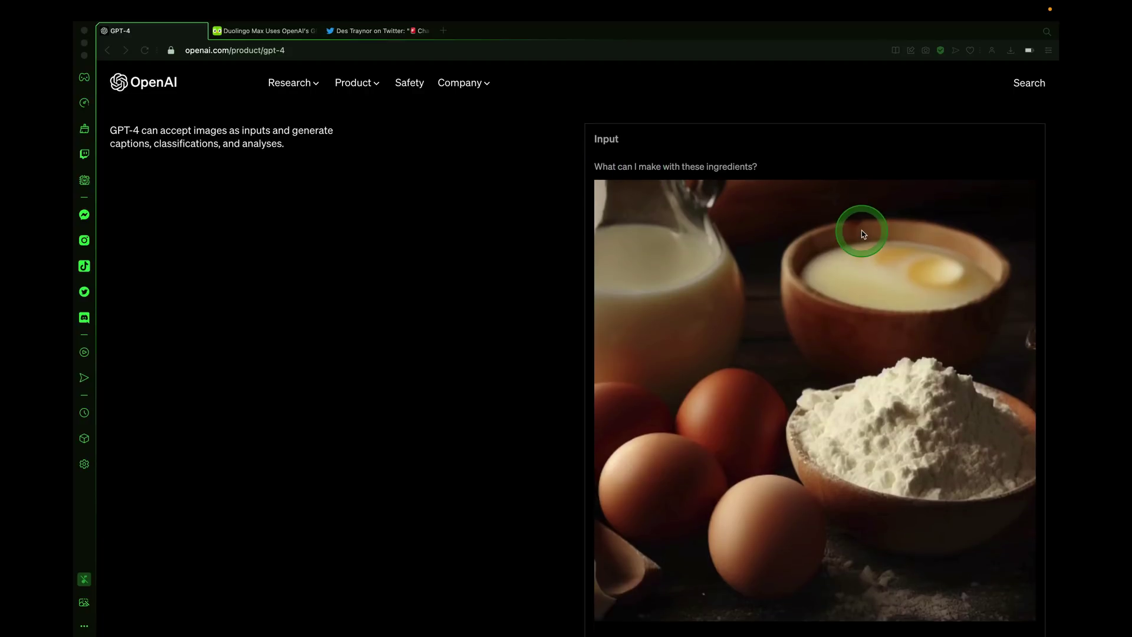
scroll(863, 234, down, 5)
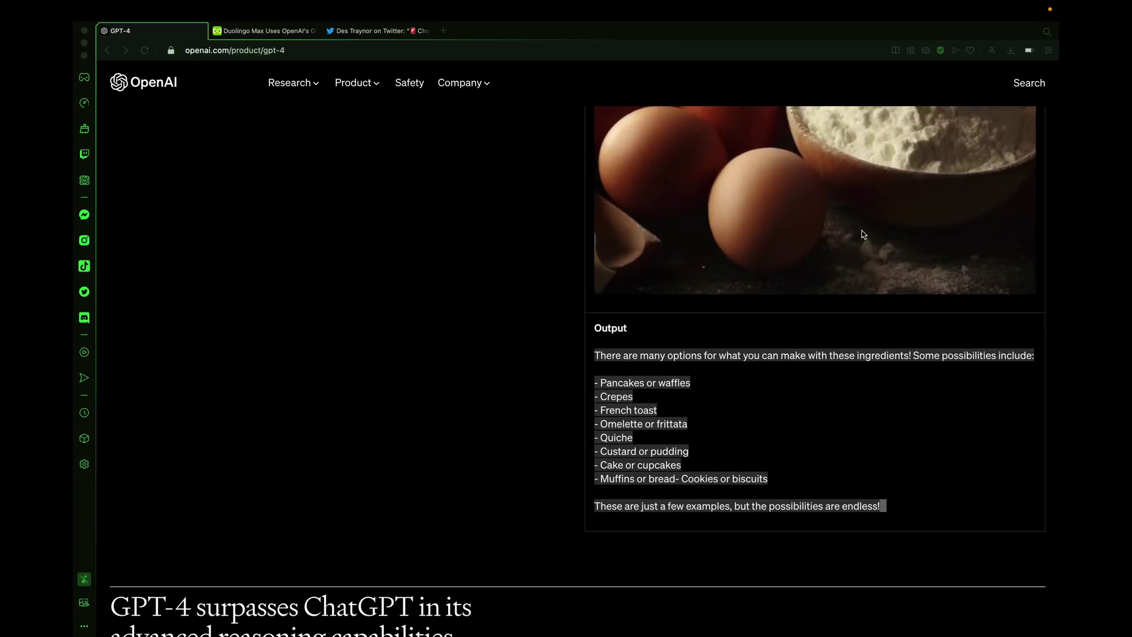
click(682, 311)
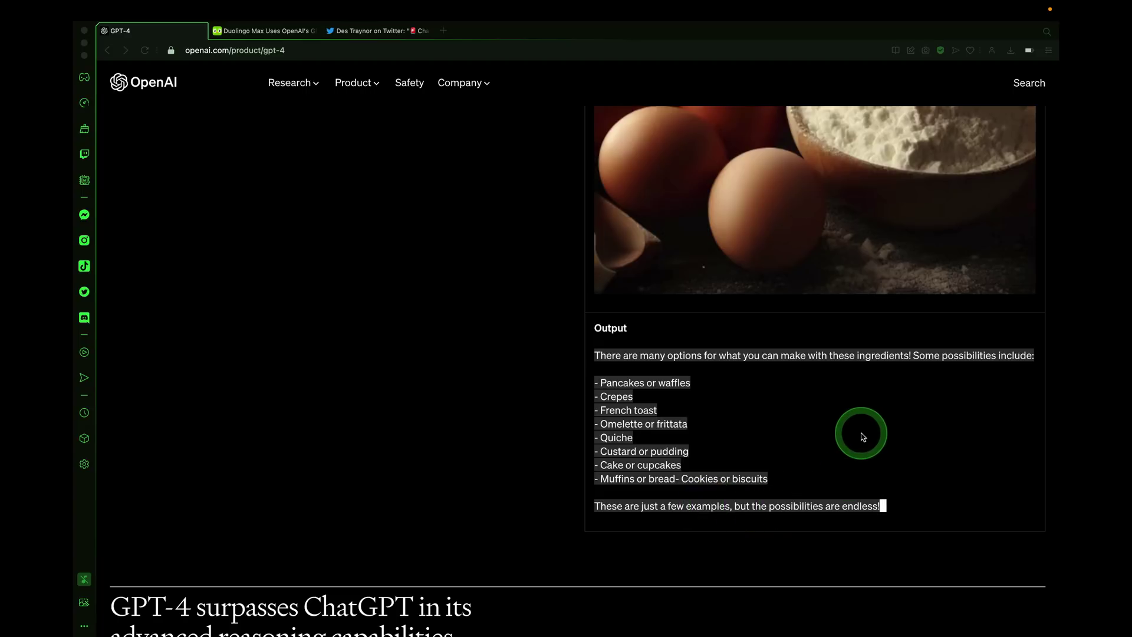
scroll(861, 437, up, 6)
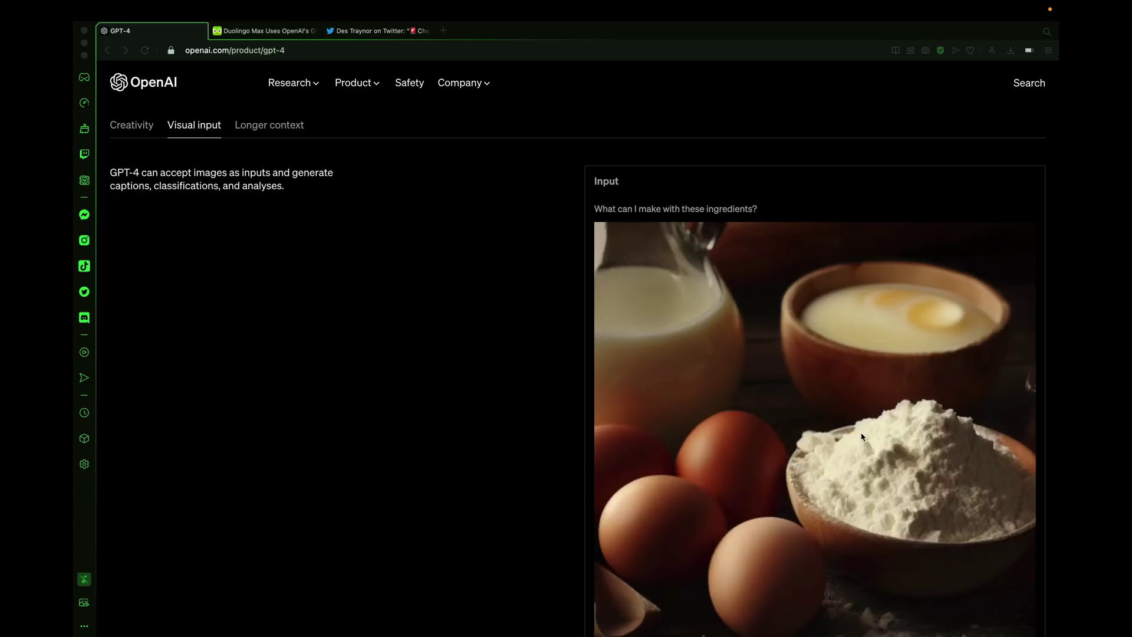
scroll(858, 470, down, 5)
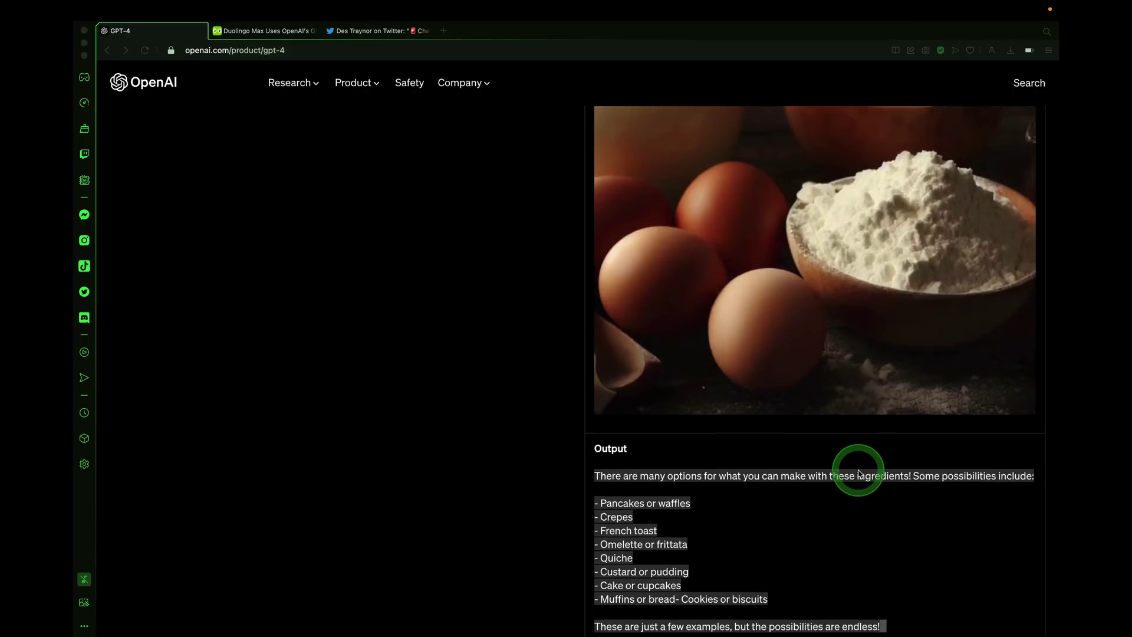
scroll(859, 472, down, 2)
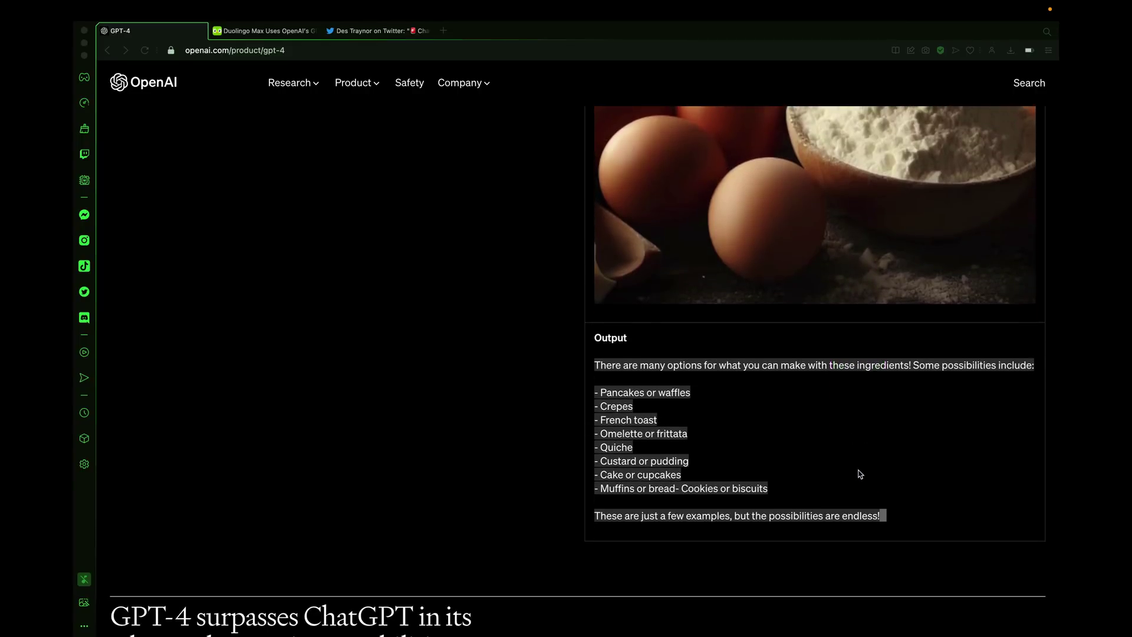
scroll(861, 474, up, 3)
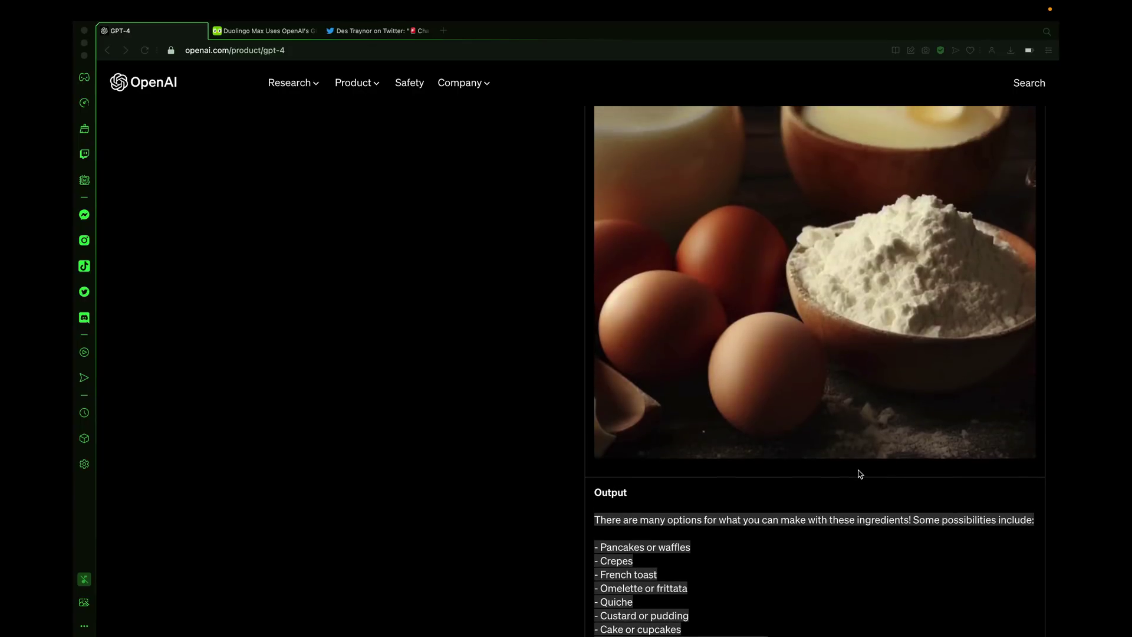
scroll(861, 474, up, 4)
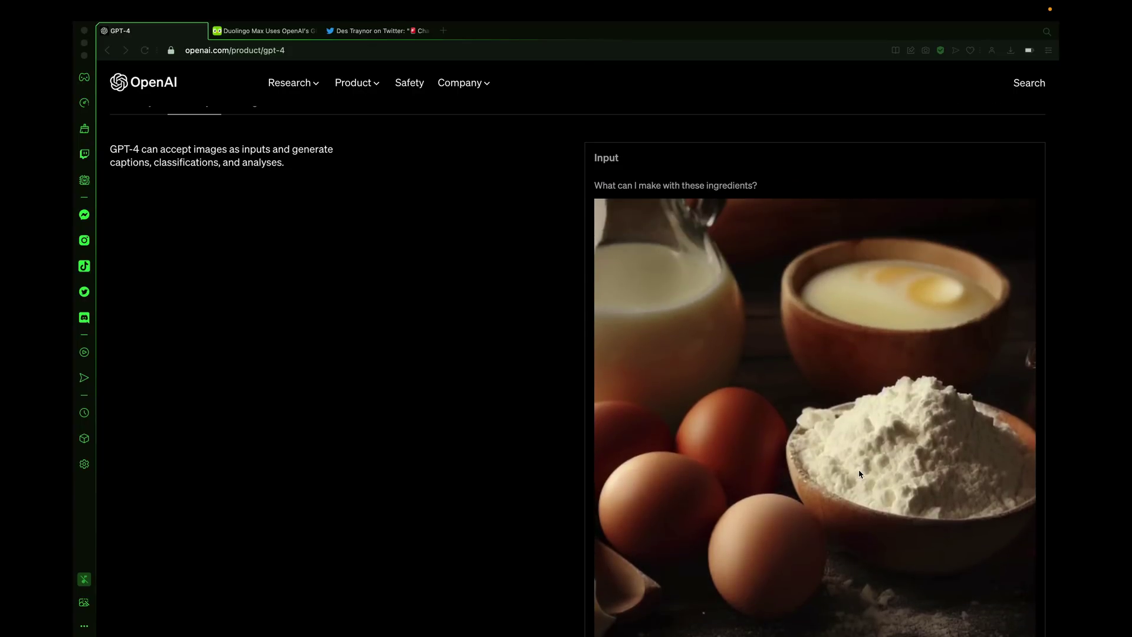
scroll(859, 473, up, 4)
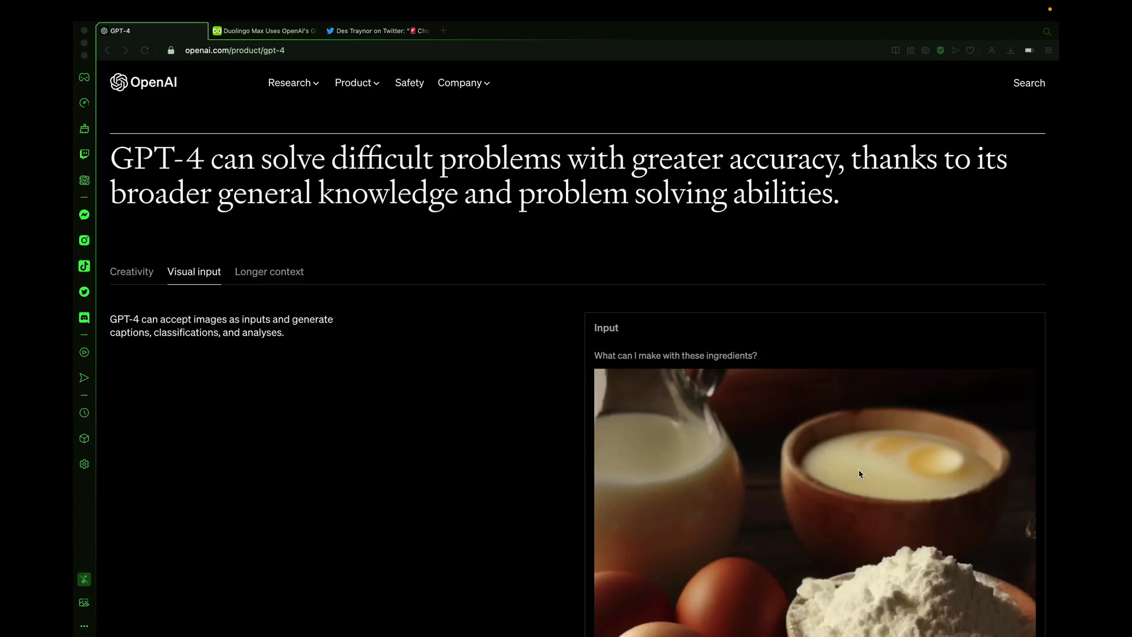
scroll(869, 509, down, 12)
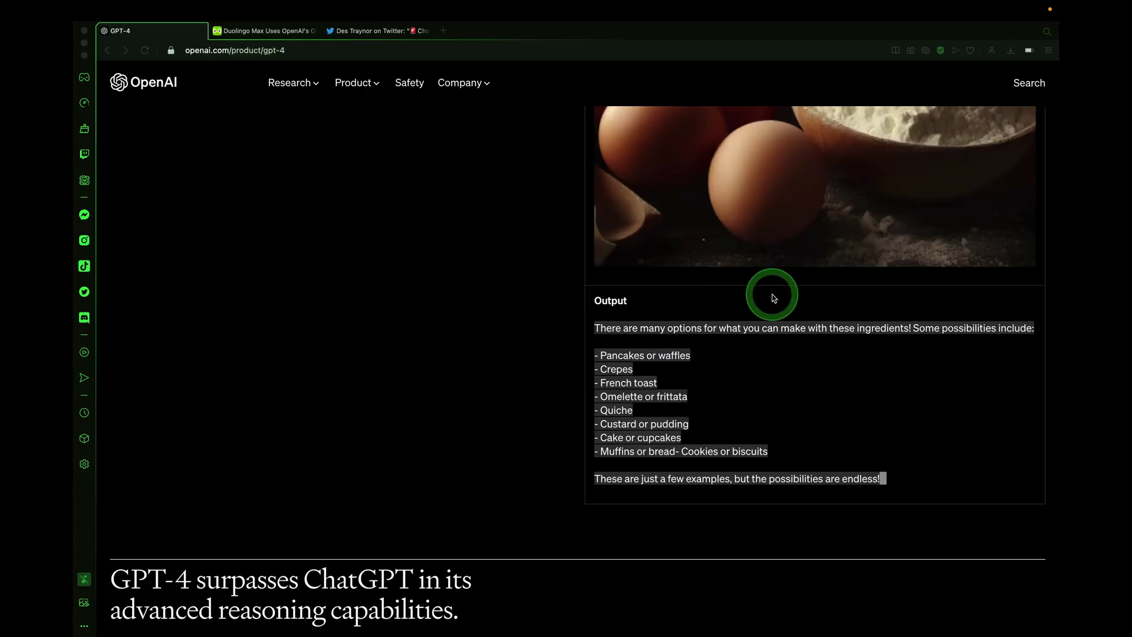
scroll(773, 295, up, 1)
scroll(774, 298, up, 5)
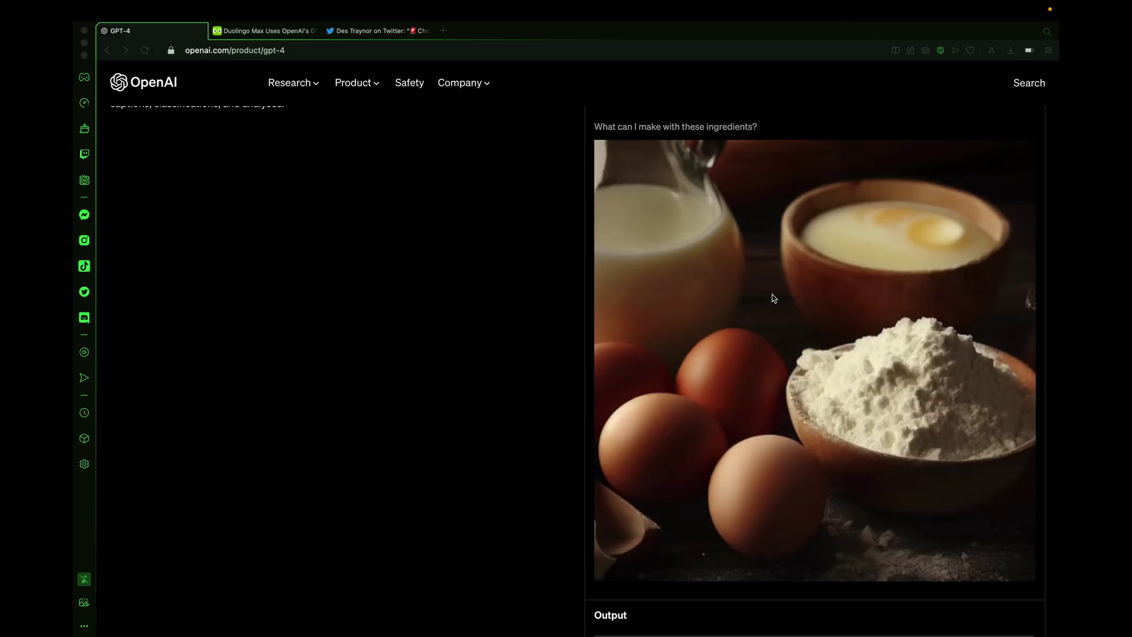
scroll(773, 298, up, 3)
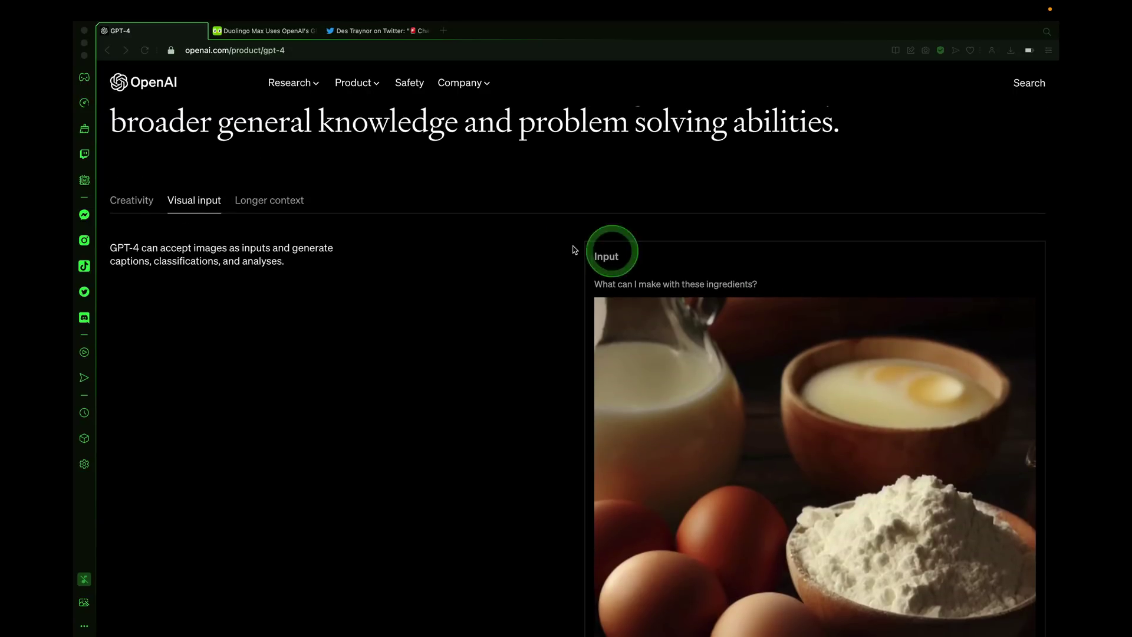
click(253, 201)
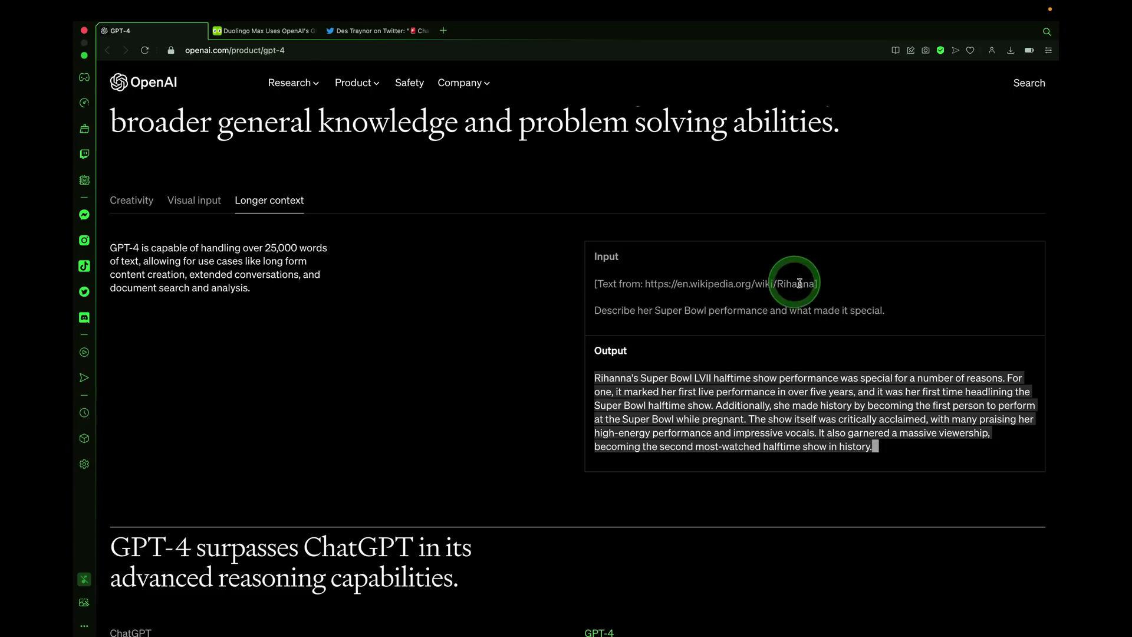
drag(809, 284, 646, 286)
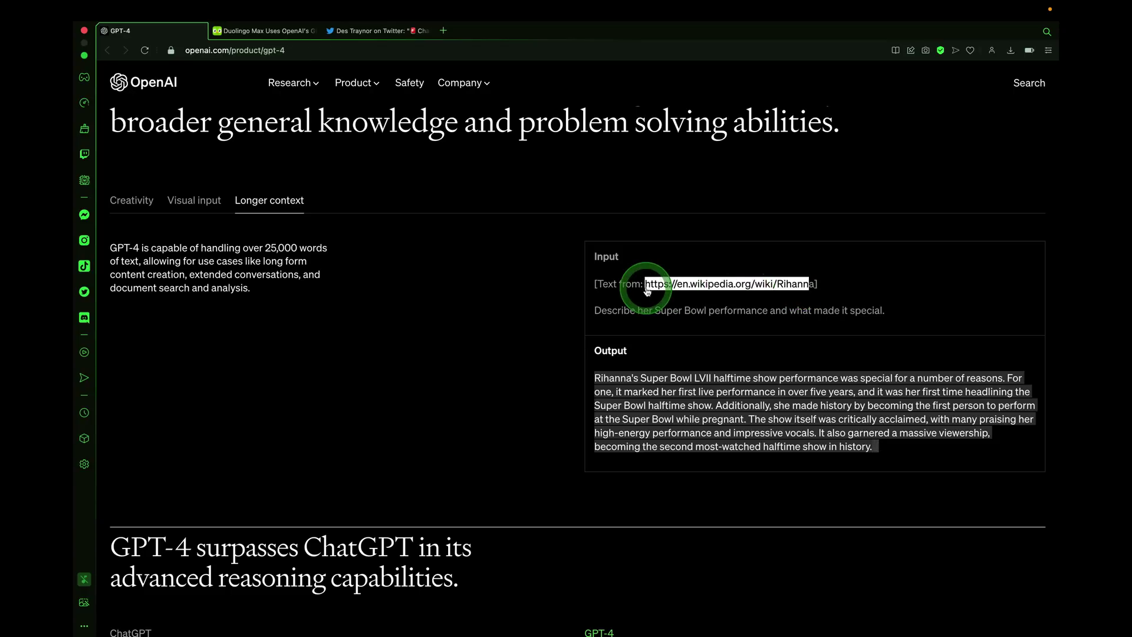
key(super+c)
key(super+t)
key(super+v)
key(Return)
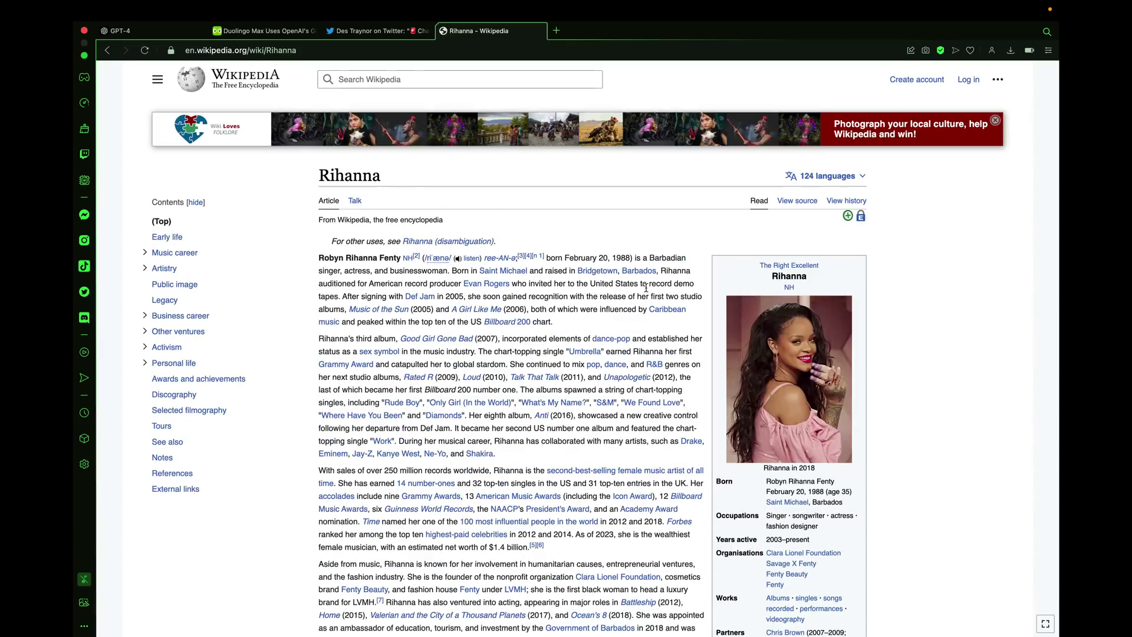
Skim the Wikipedia article on Rihanna to gauge its length, and return to the Longer context example on the GPT-4 page.
scroll(646, 288, down, 20)
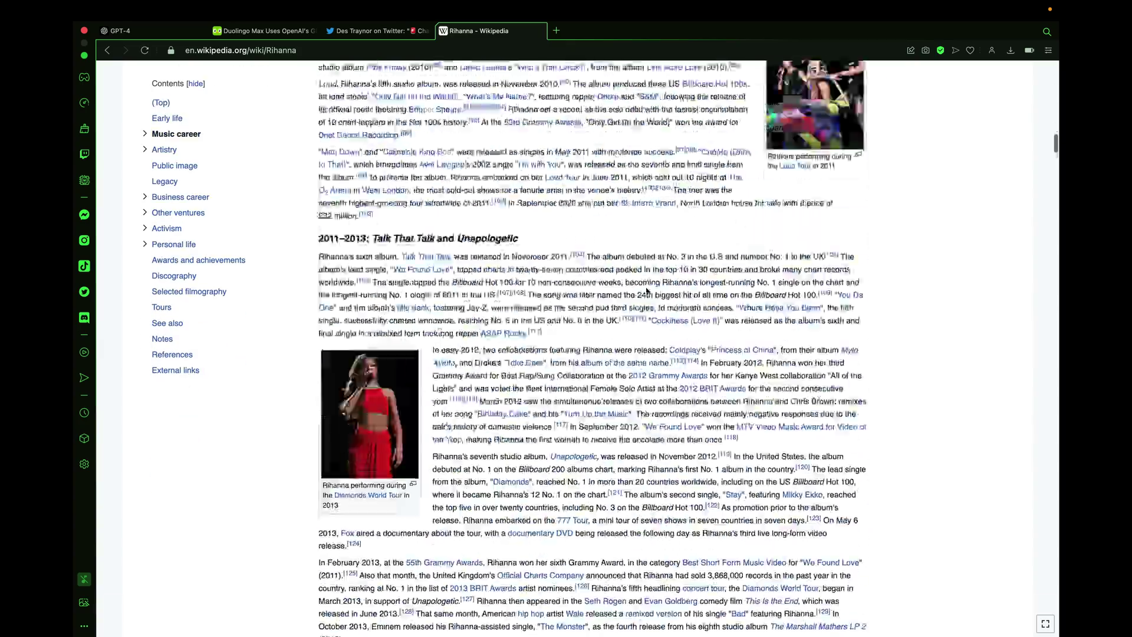
scroll(646, 288, down, 20)
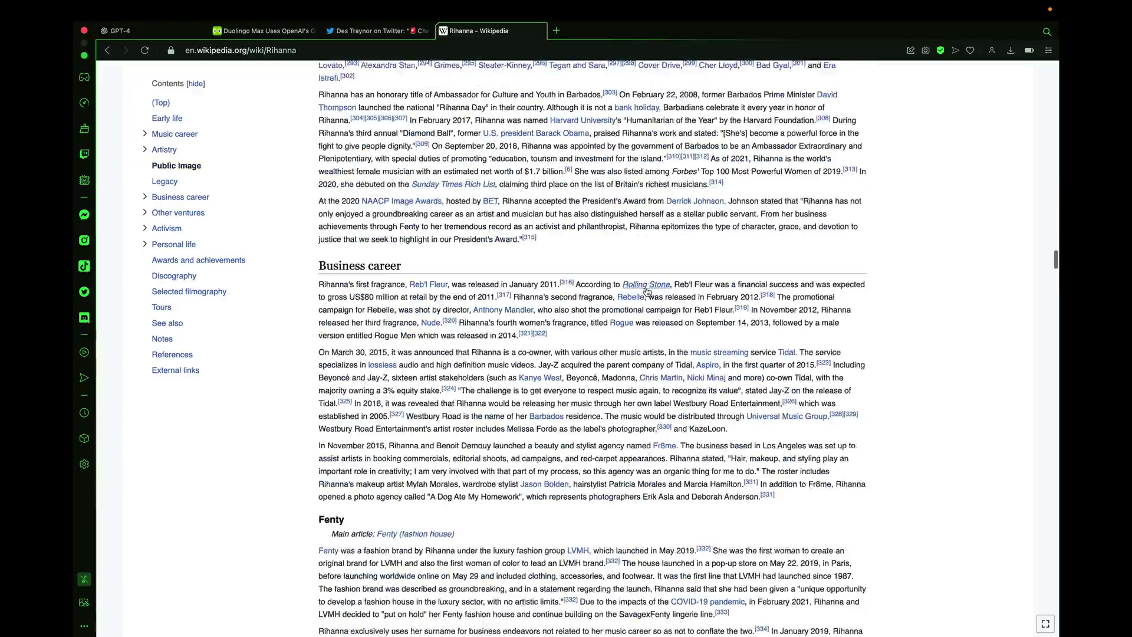
scroll(647, 292, down, 15)
click(645, 200)
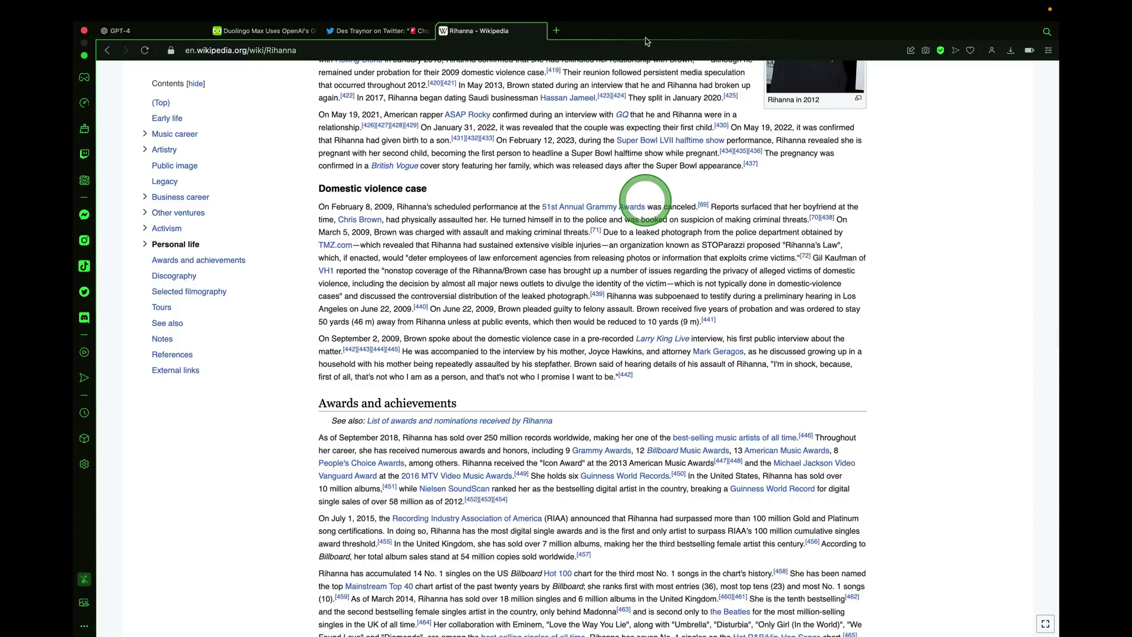
scroll(654, 212, down, 15)
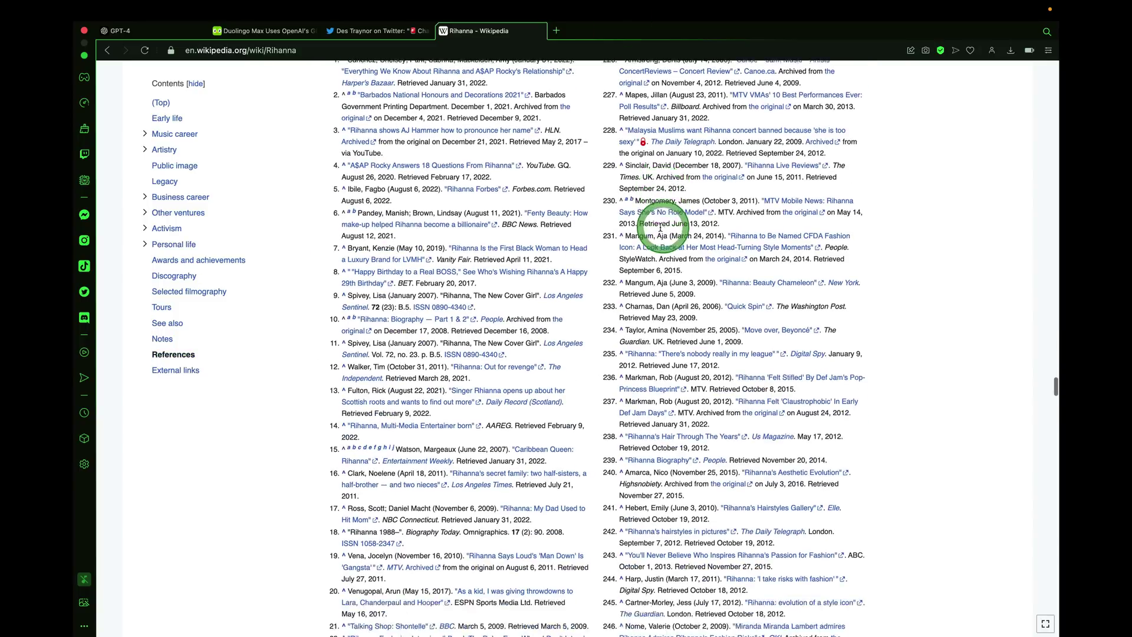
scroll(663, 227, up, 20)
scroll(660, 227, up, 20)
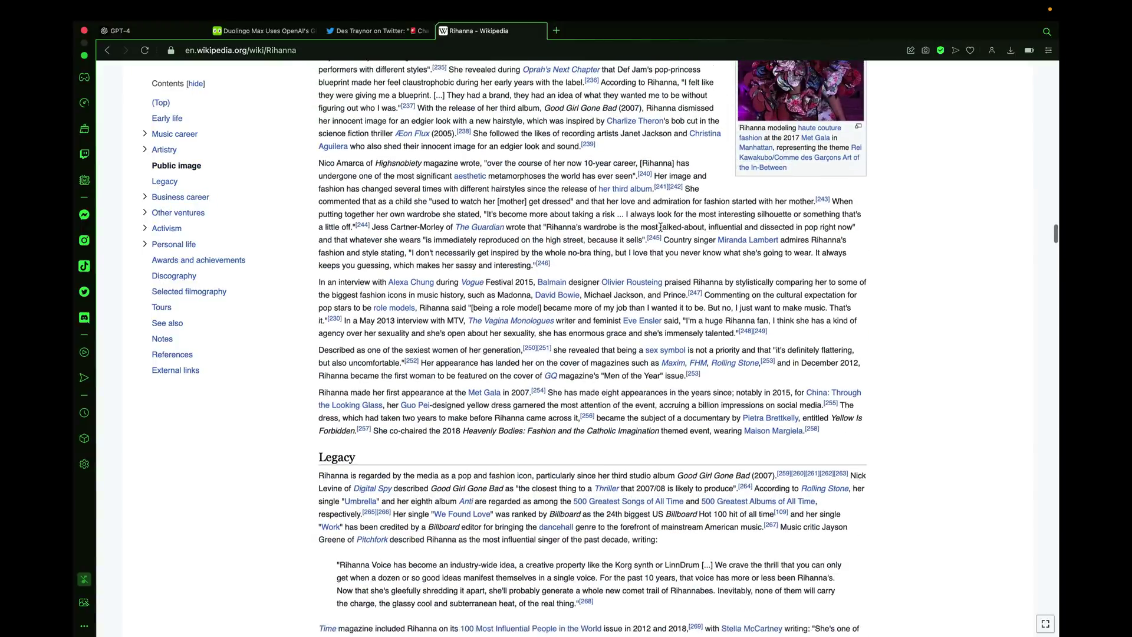
click(280, 153)
click(147, 31)
click(601, 384)
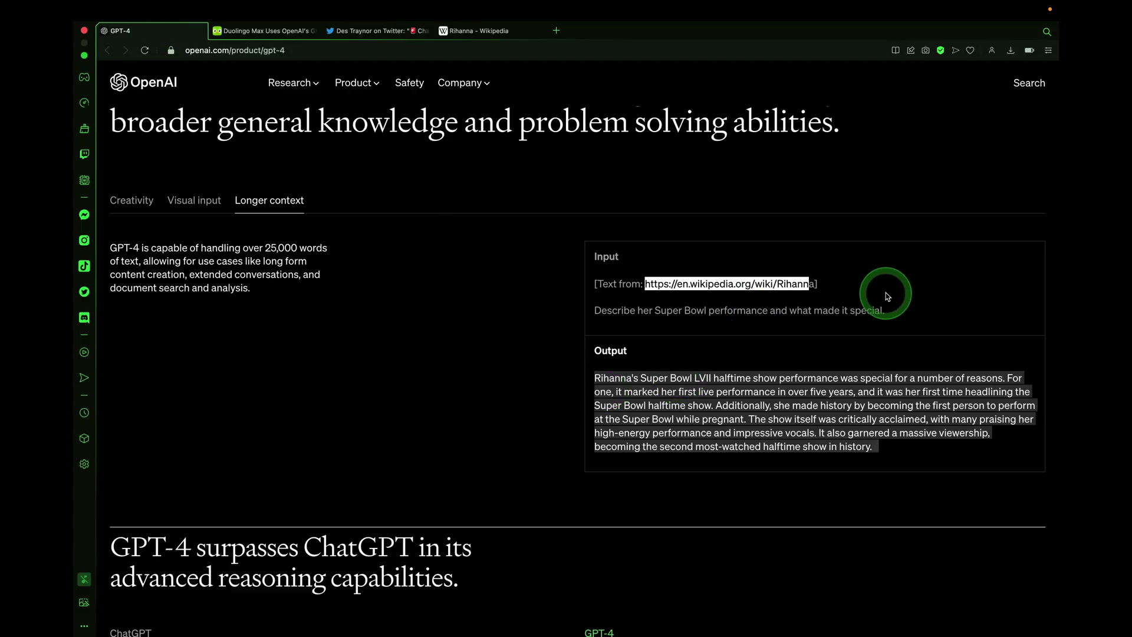
Paste the article's section "2018–present: Hiatus, upcoming ninth studio album and Super Bowl LVII halftime show" into WordCounter to count its words.
click(475, 32)
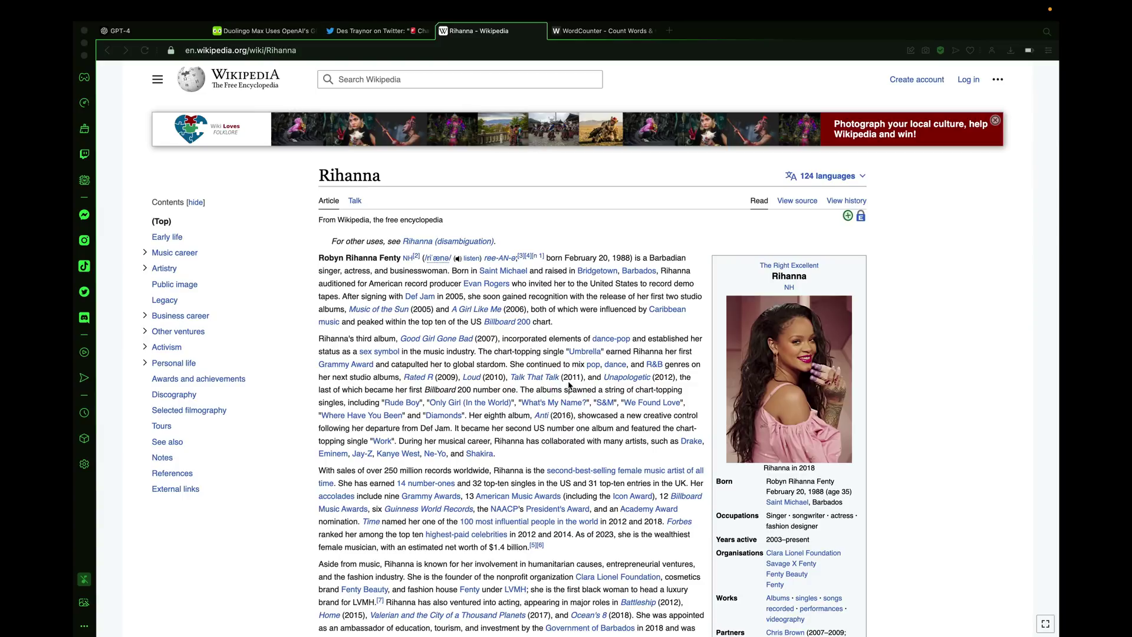
scroll(570, 384, down, 20)
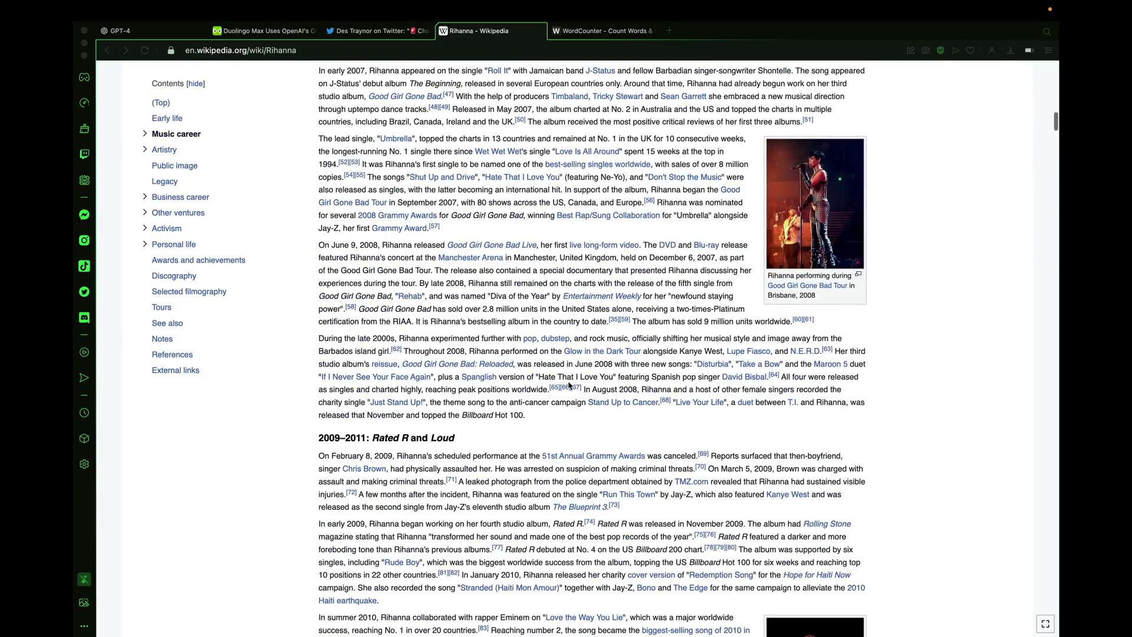
scroll(570, 385, down, 20)
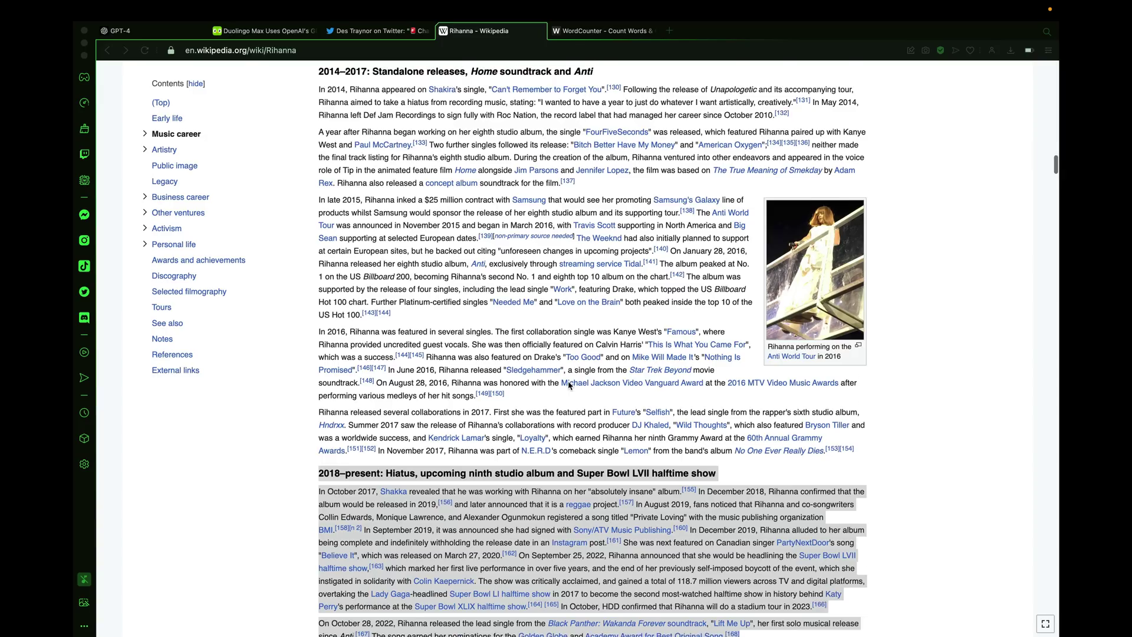
scroll(570, 385, down, 2)
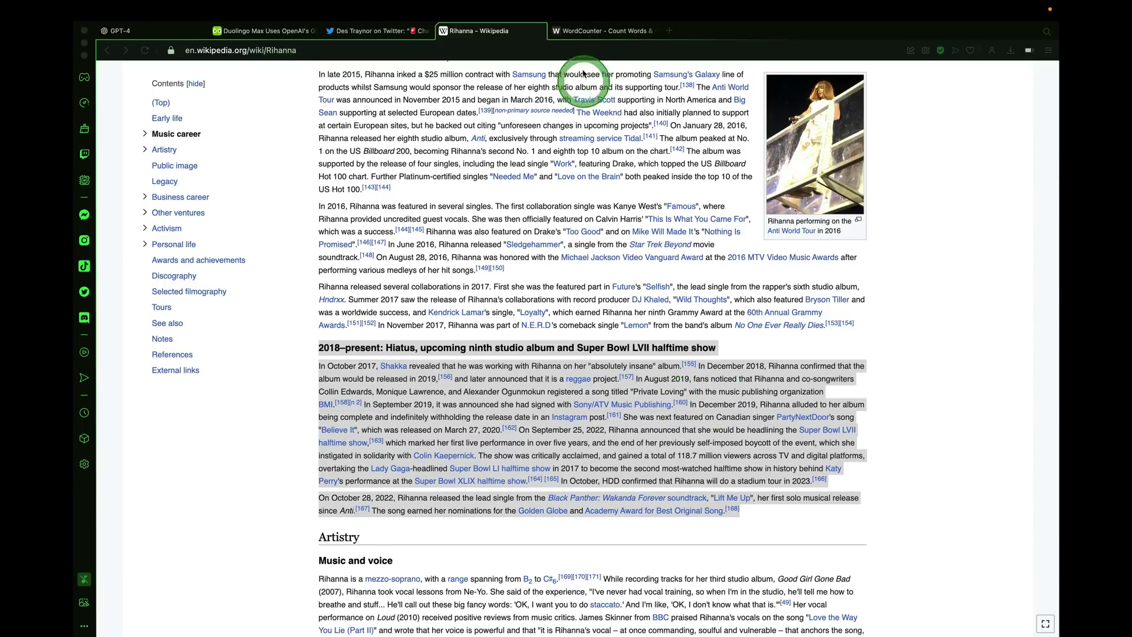
click(578, 44)
click(531, 202)
key(super+v)
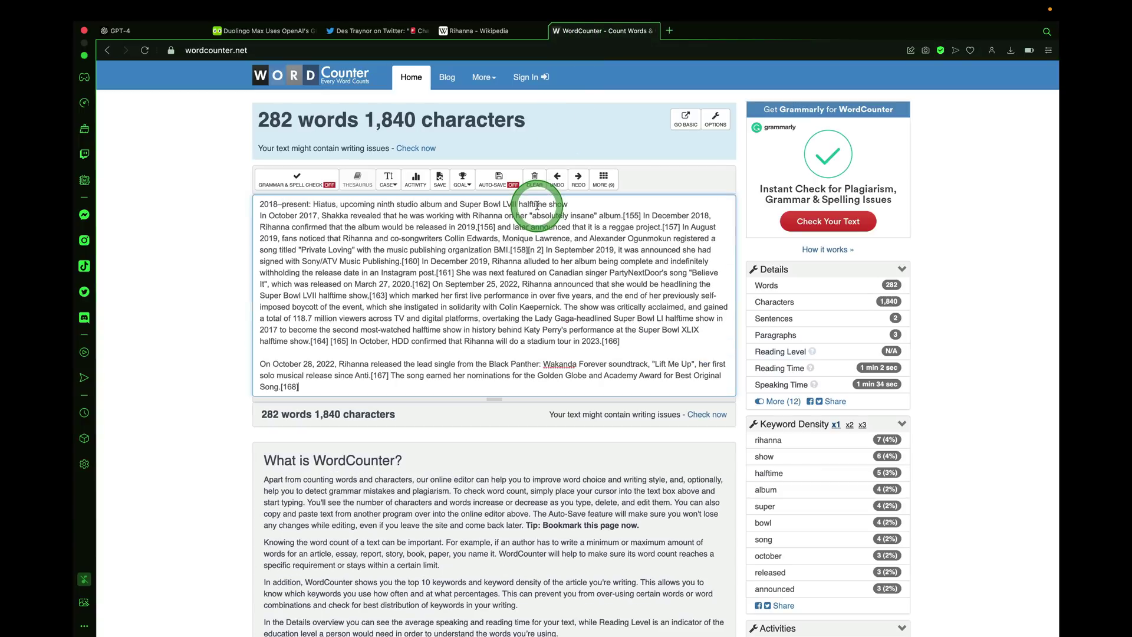
Switch to ChatGPT and paste the copied Wikipedia section on Rihanna's Super Bowl LVII halftime show into a new GPT-4 chat message.
click(445, 197)
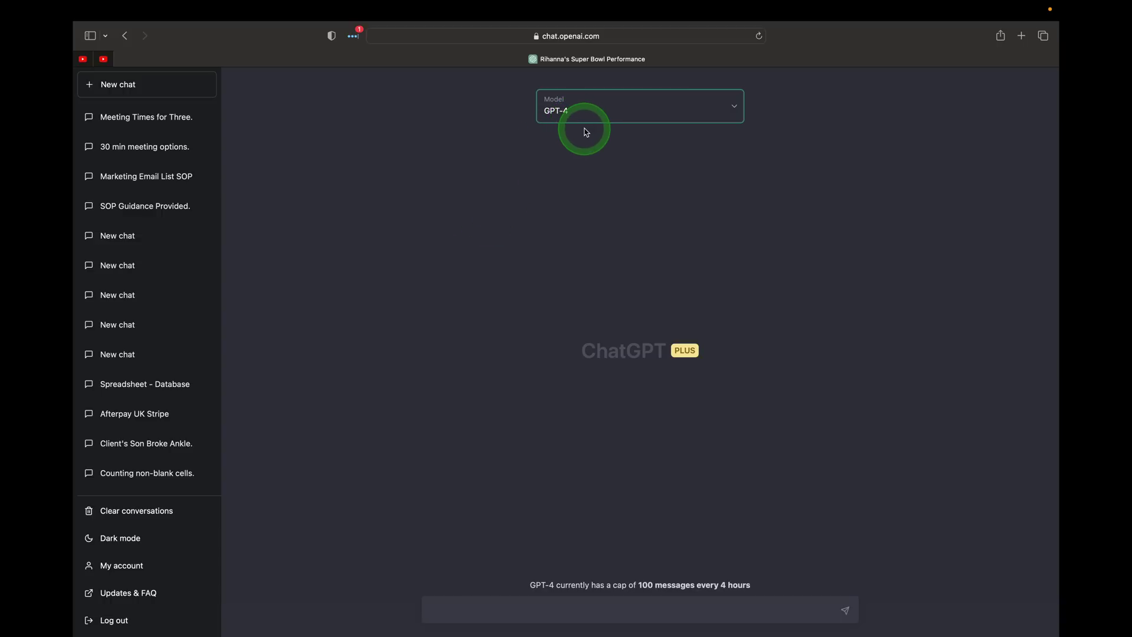
click(487, 606)
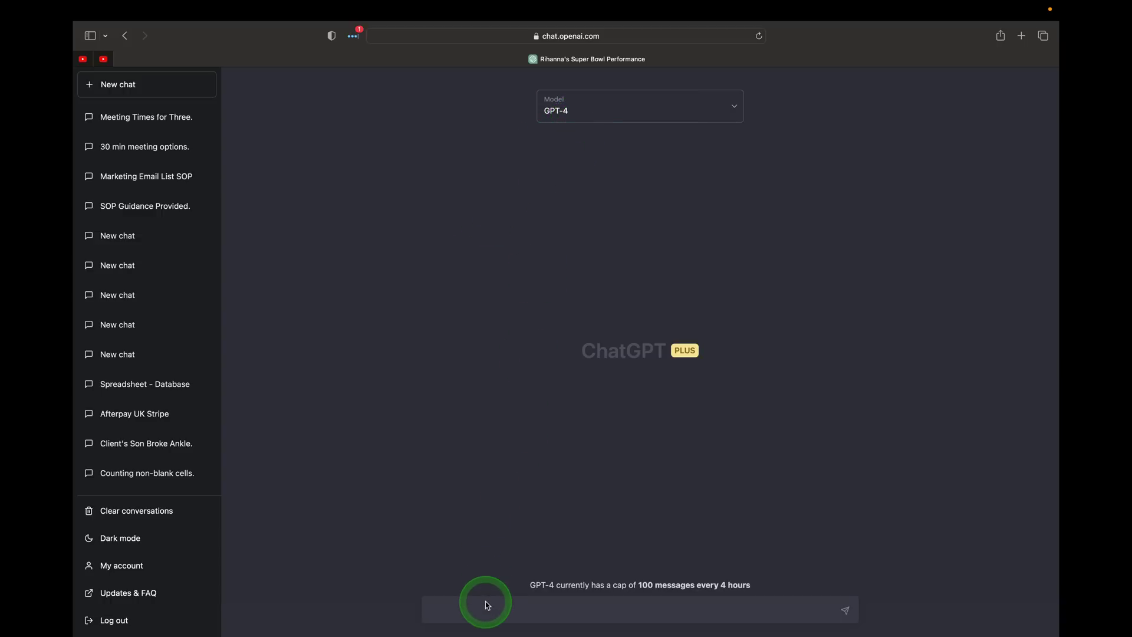
key(super+v)
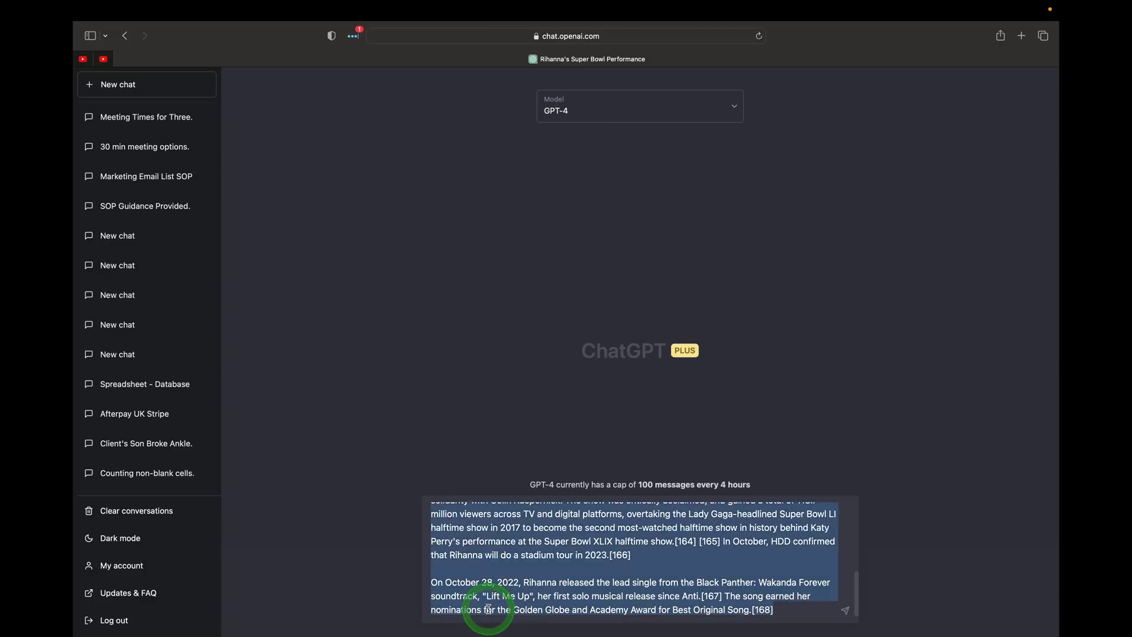
key(super+Up)
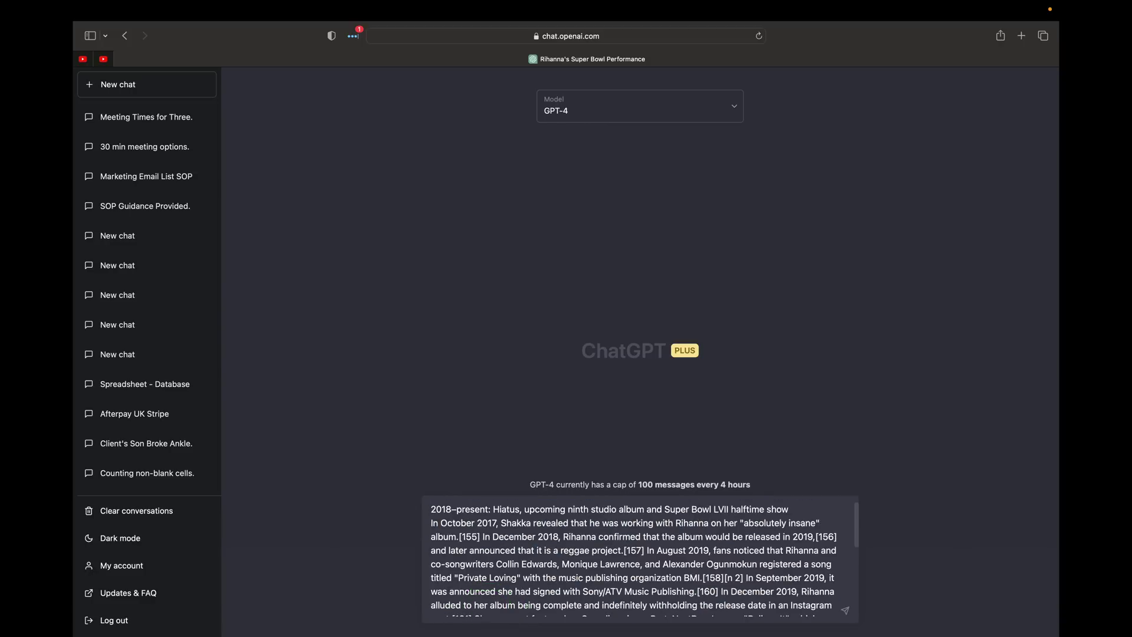
key(super+a)
key(super+Down)
key(super+Up)
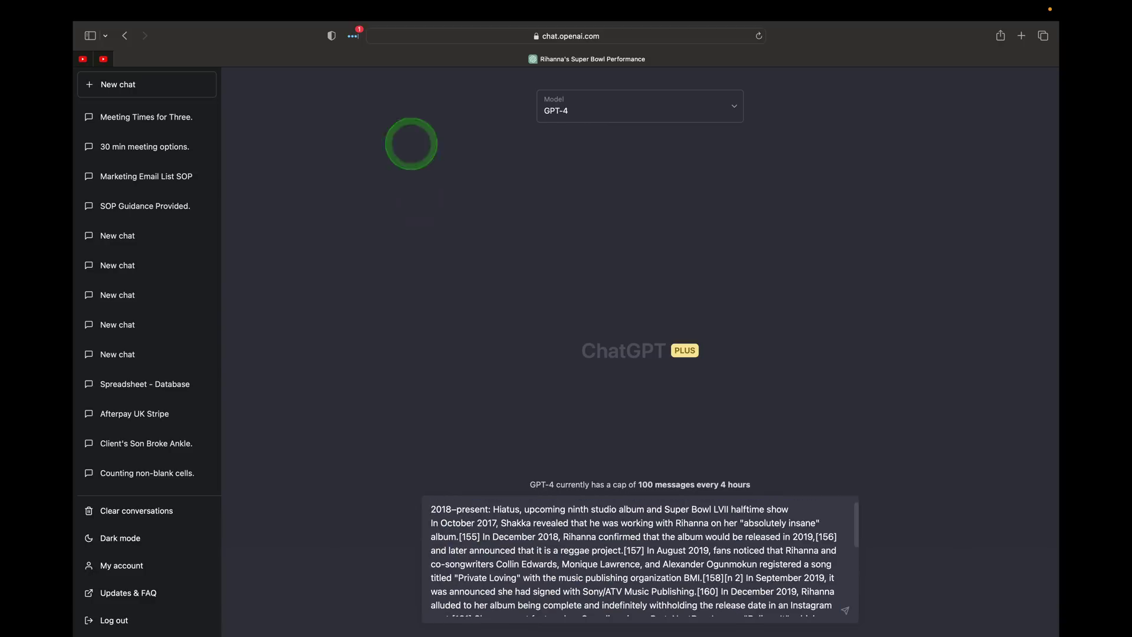
Copy "Describe her Super Bowl performance and what made it special." from the GPT-4 page, add it with a colon above the pasted text, and send.
key(super+Tab)
drag(683, 298, 594, 311)
key(super+c)
key(super+Tab)
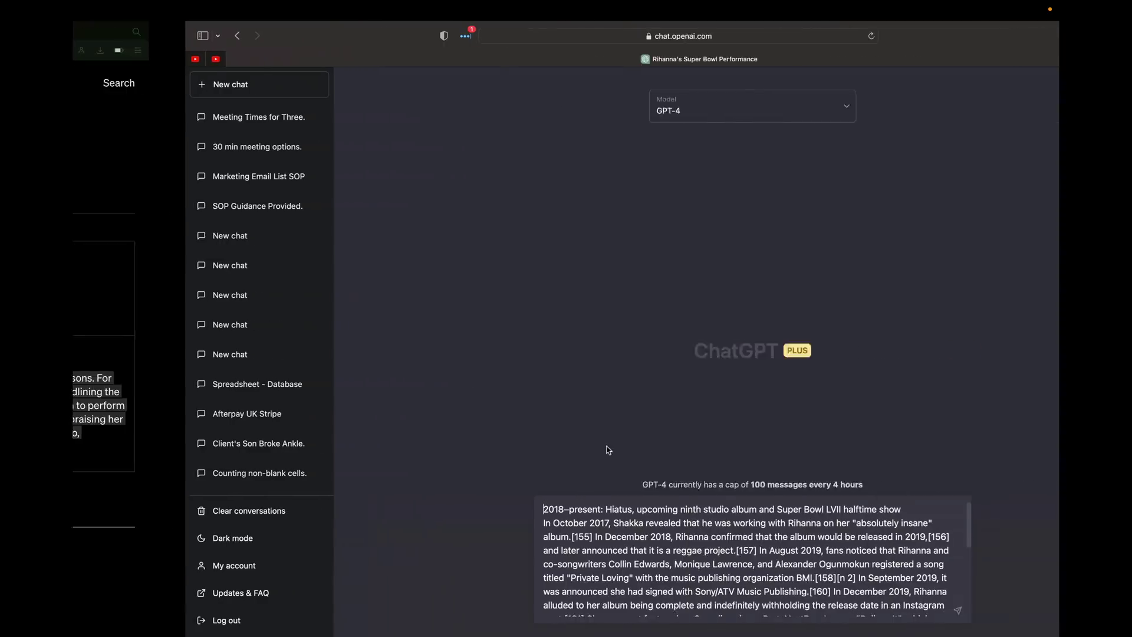
key(super+v)
text(:)
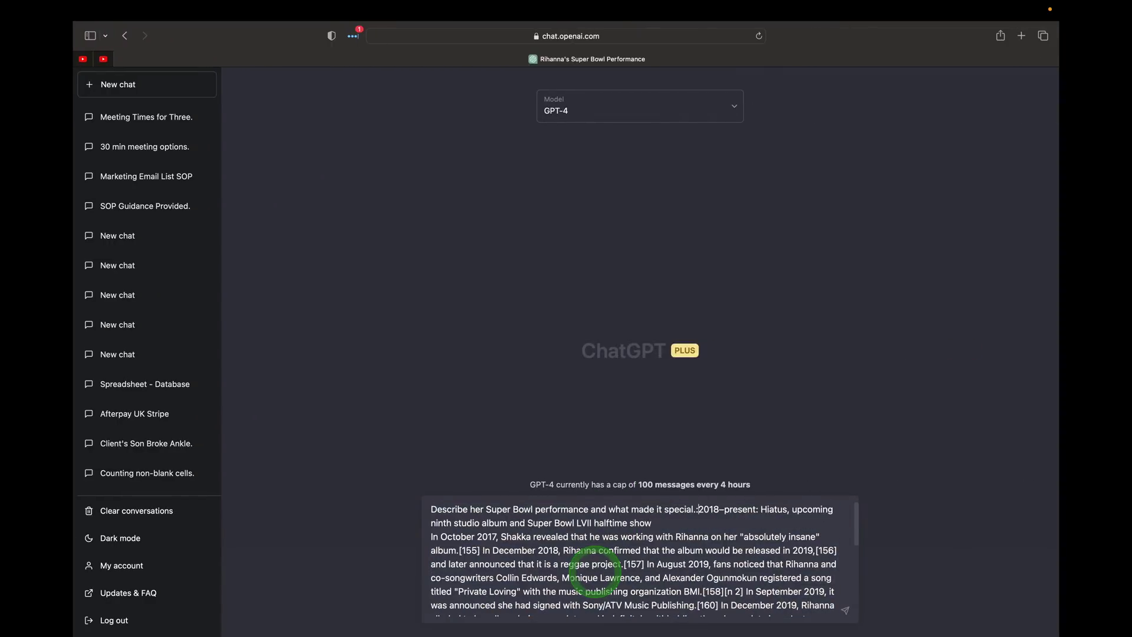
key(shift+Return)
key(shift+Return)
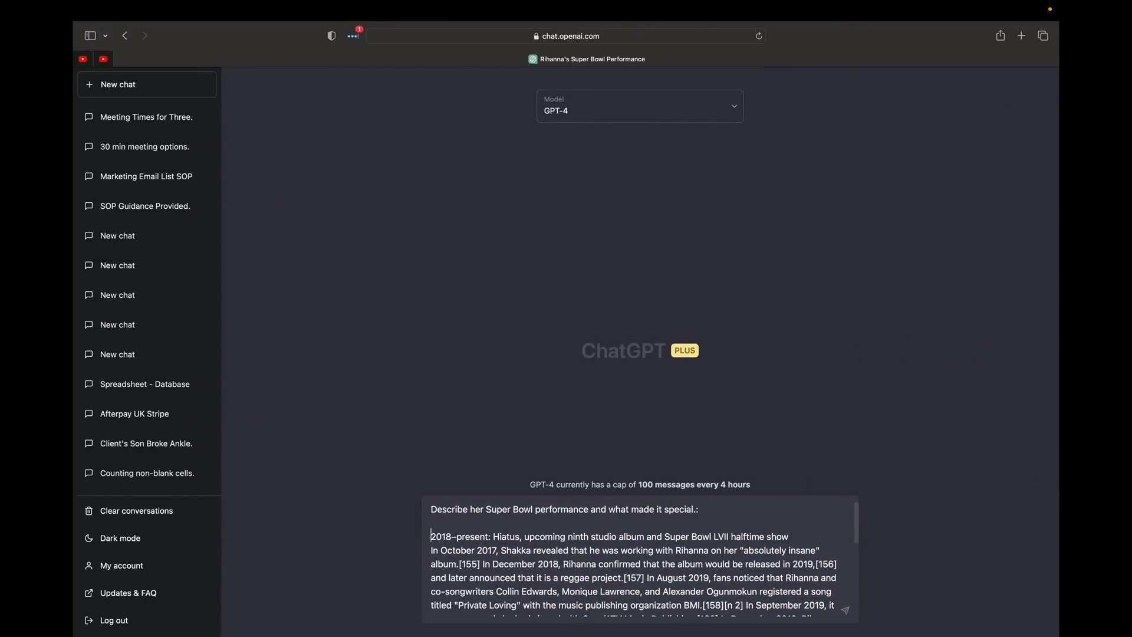
key(Return)
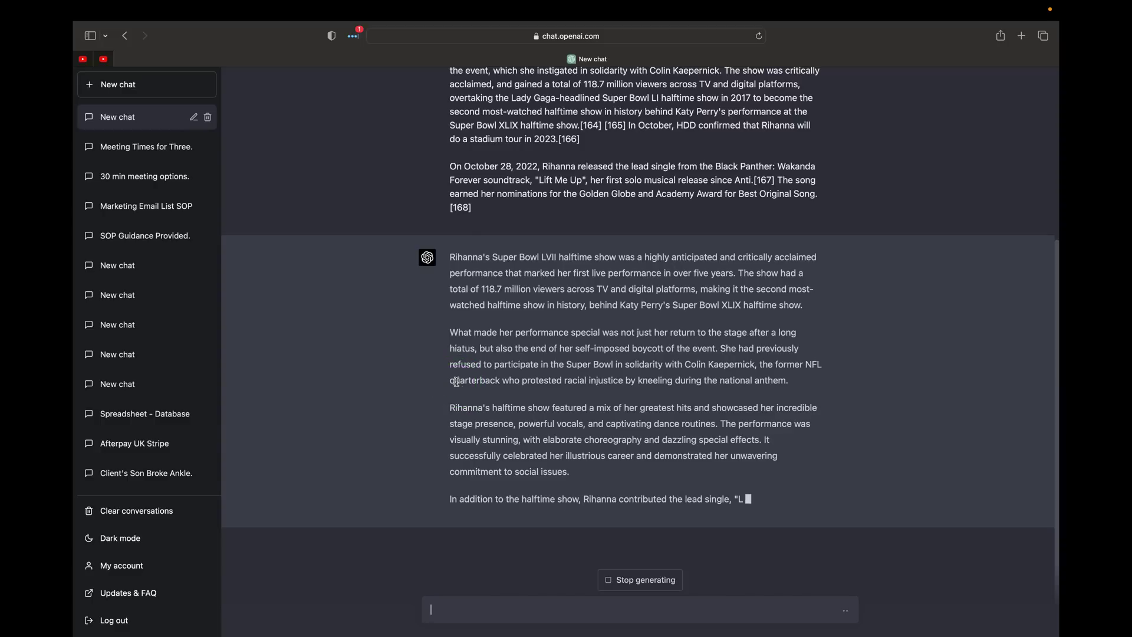
Review GPT-4's answer about Rihanna's halftime show and compare it with the source text in the prompt.
drag(463, 485, 838, 415)
scroll(741, 413, up, 5)
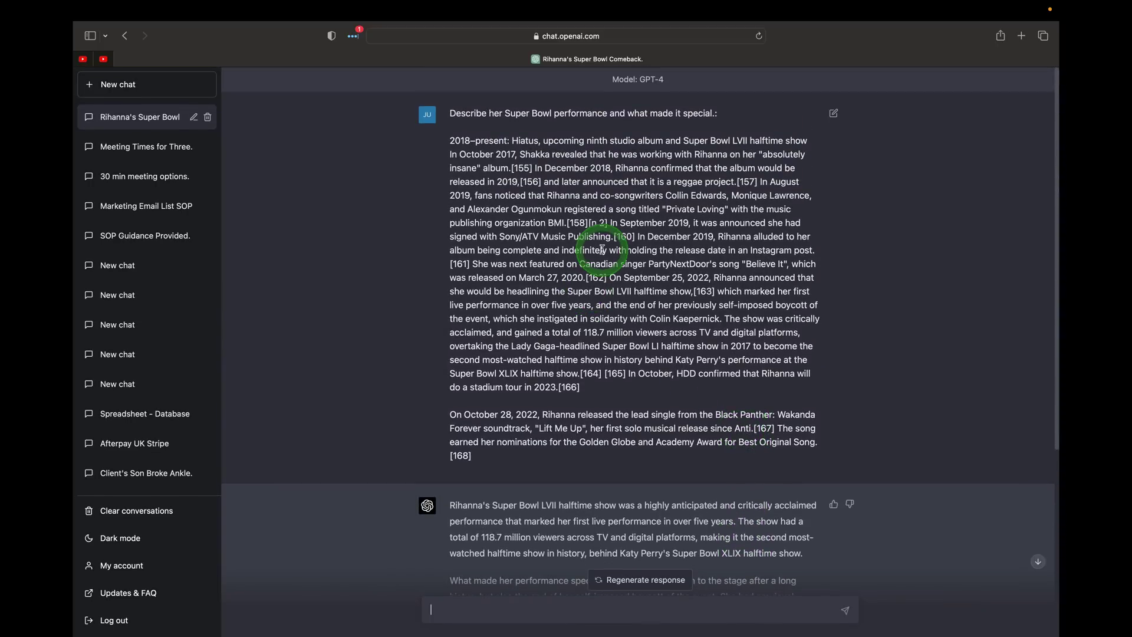
scroll(632, 230, down, 5)
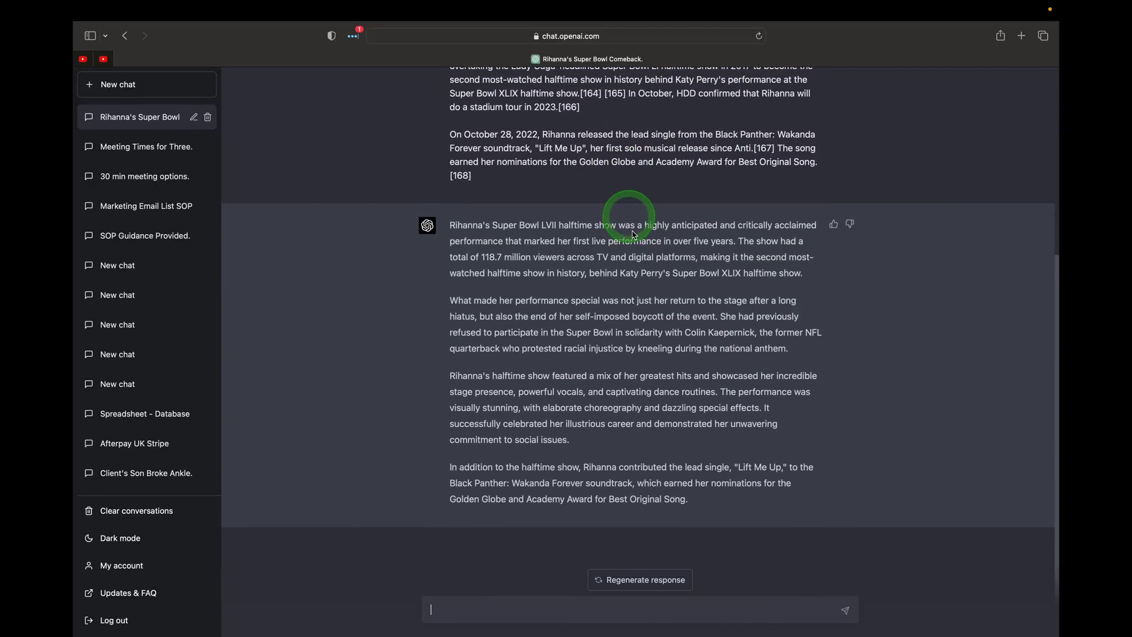
scroll(632, 234, up, 5)
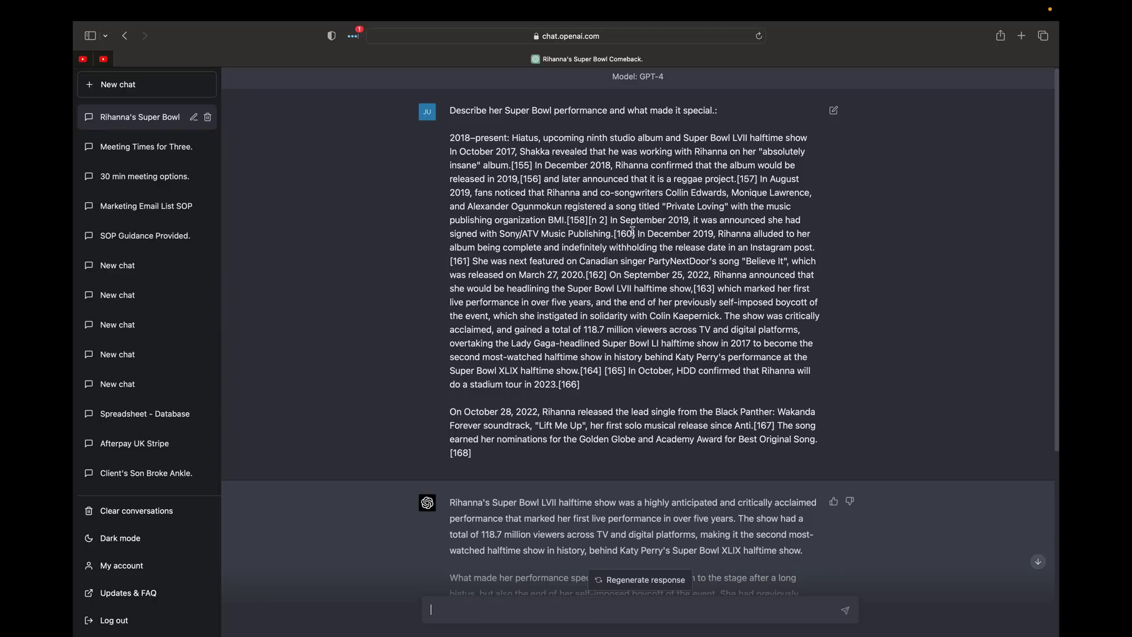
click(598, 213)
click(588, 214)
scroll(527, 220, down, 10)
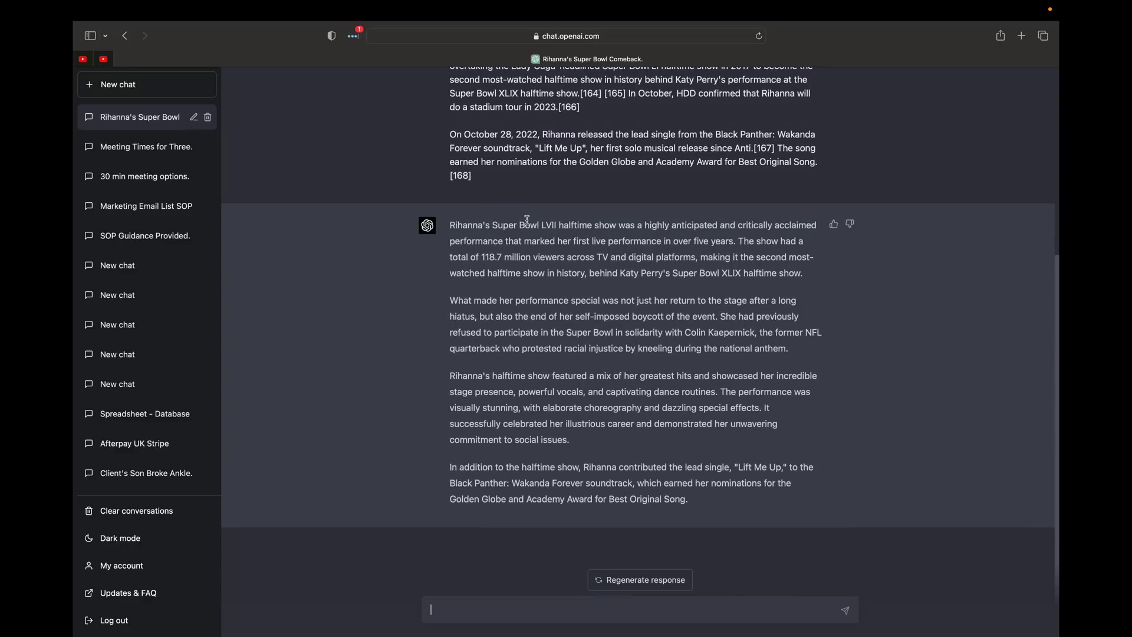
scroll(526, 219, up, 10)
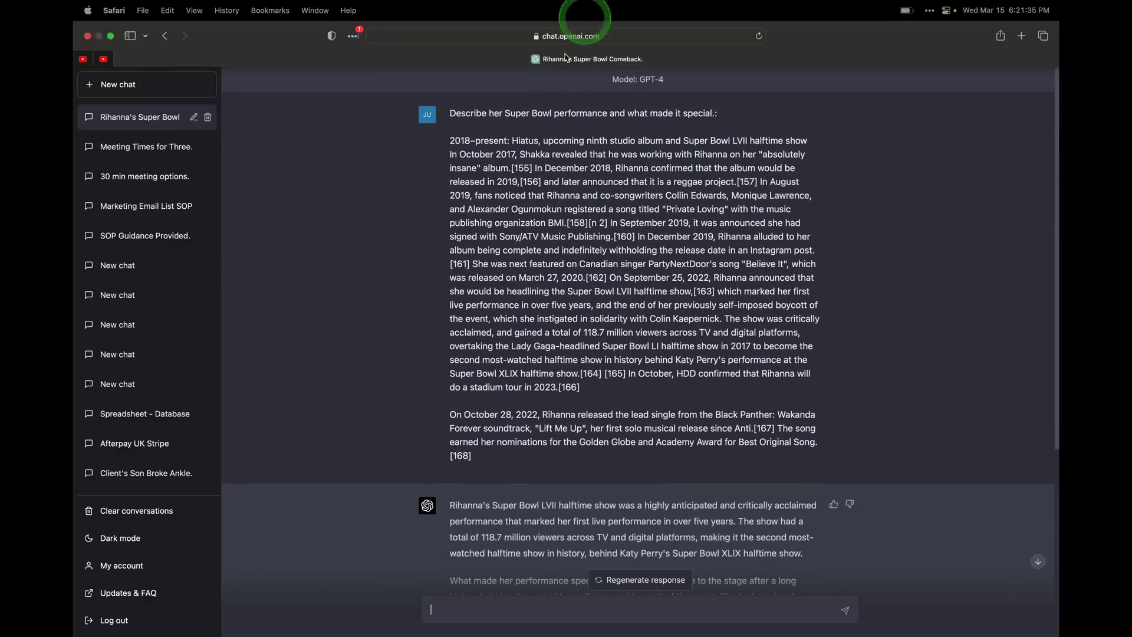
click(525, 133)
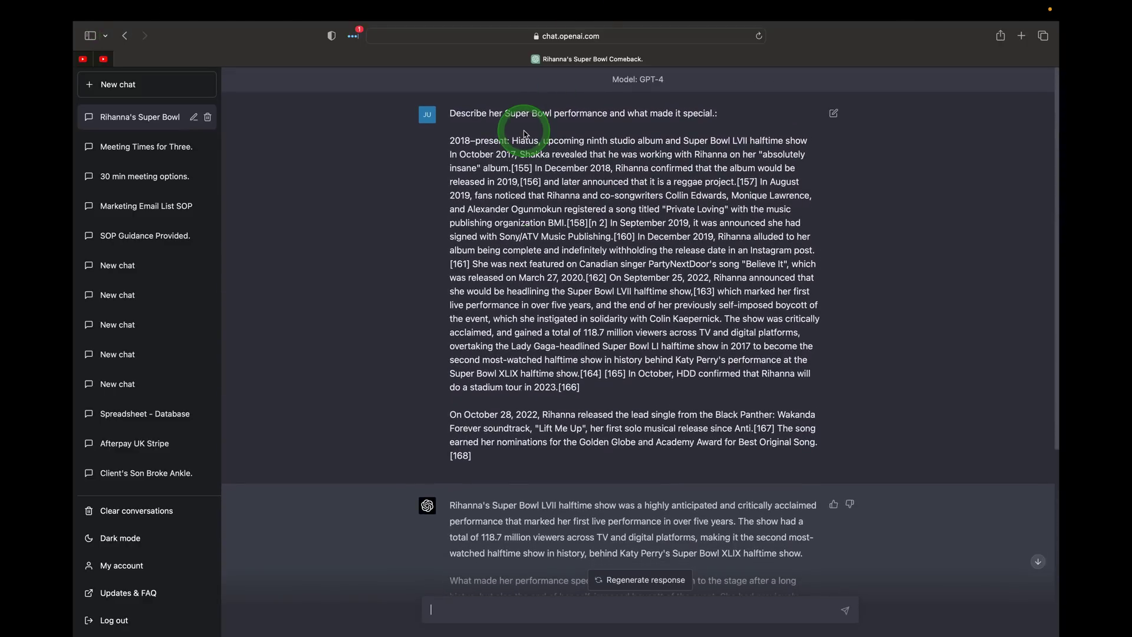
Open the GPT-4 API waitlist form from OpenAI's GPT-4 product page, look over its fields, and return to the product page.
key(ctrl+Left)
click(460, 234)
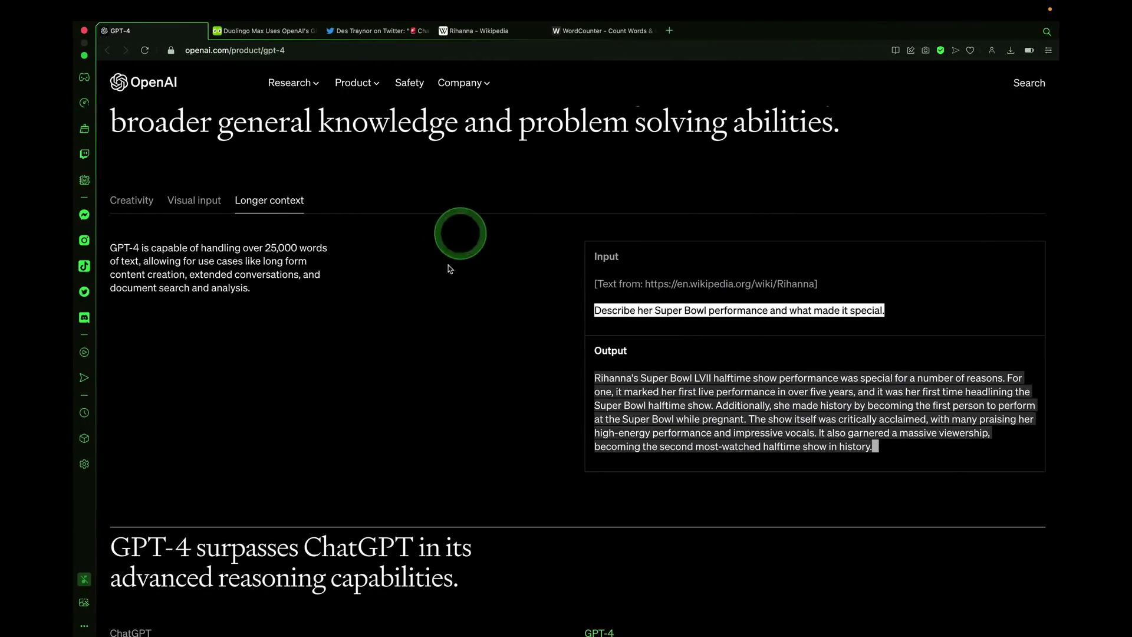
scroll(449, 269, up, 20)
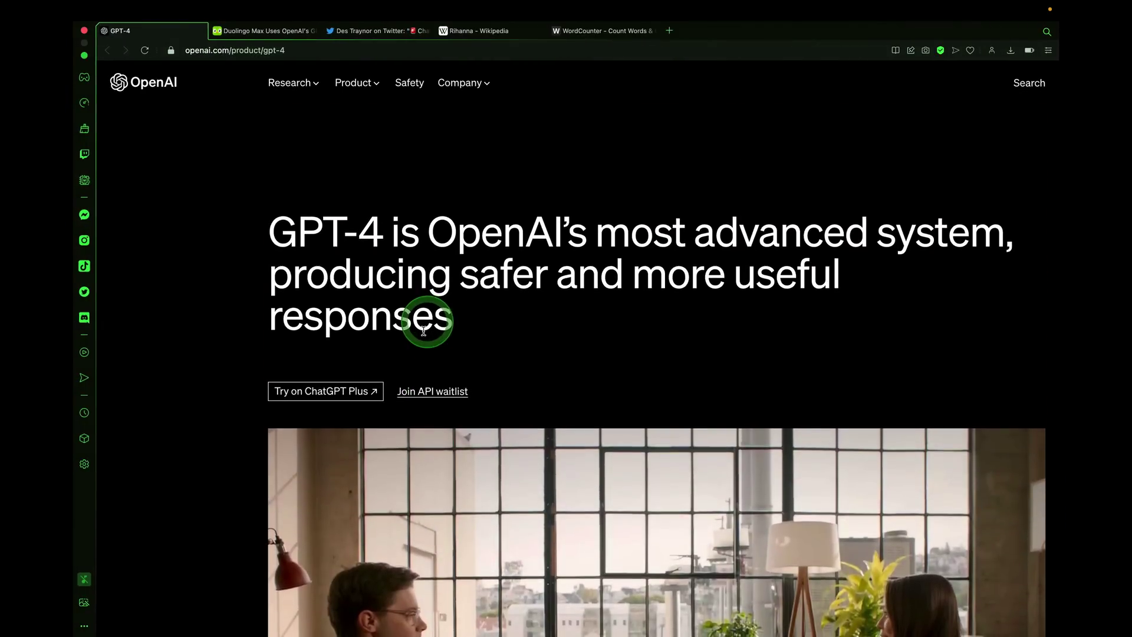
click(420, 392)
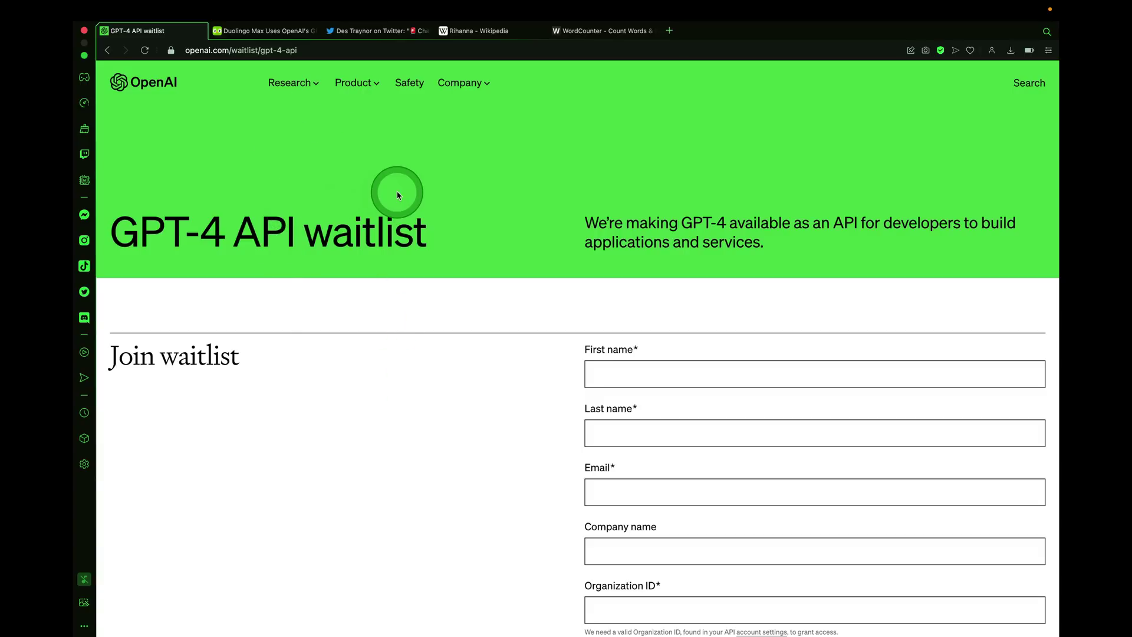
scroll(398, 195, down, 15)
scroll(397, 195, up, 15)
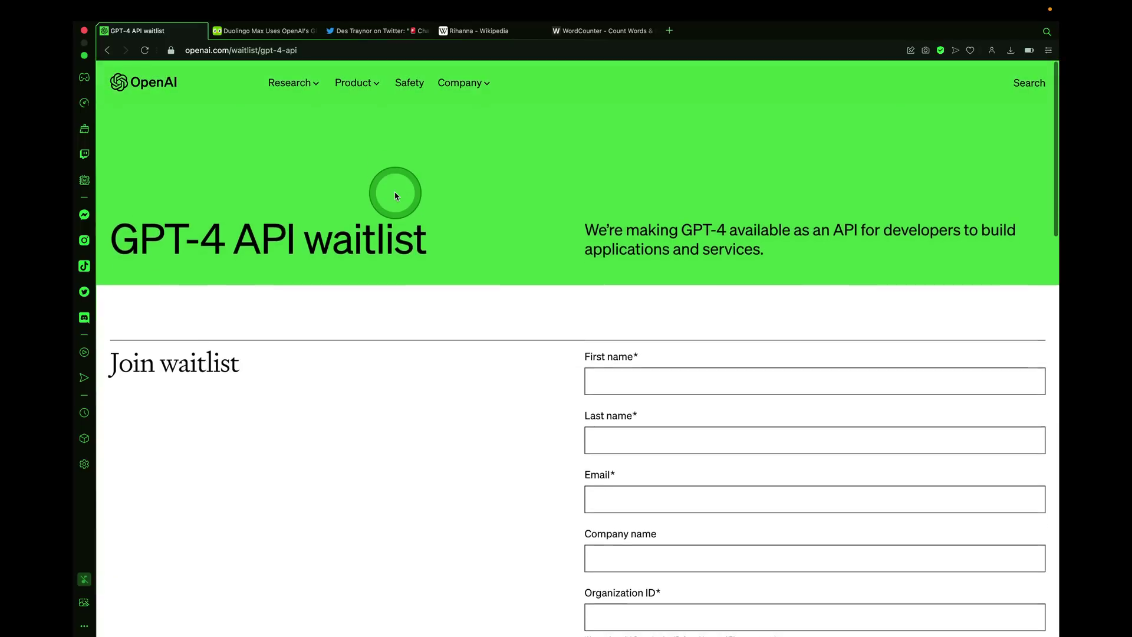
key(super+bracketleft)
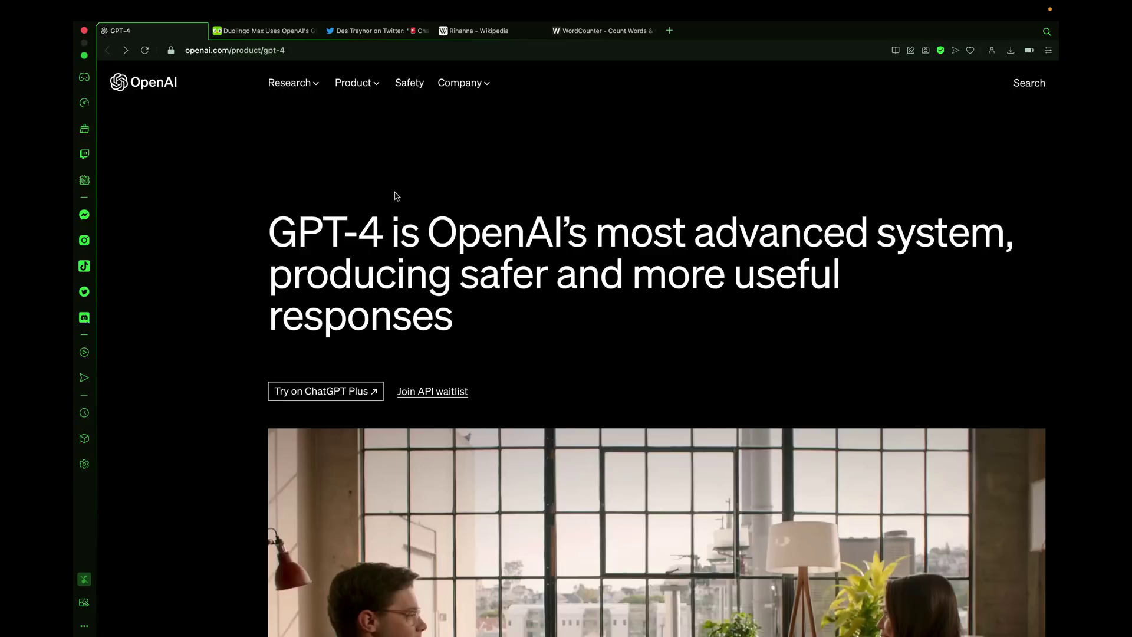
Open bing.com in a new browser tab and search for "new bing".
key(super+t)
text(bing.com)
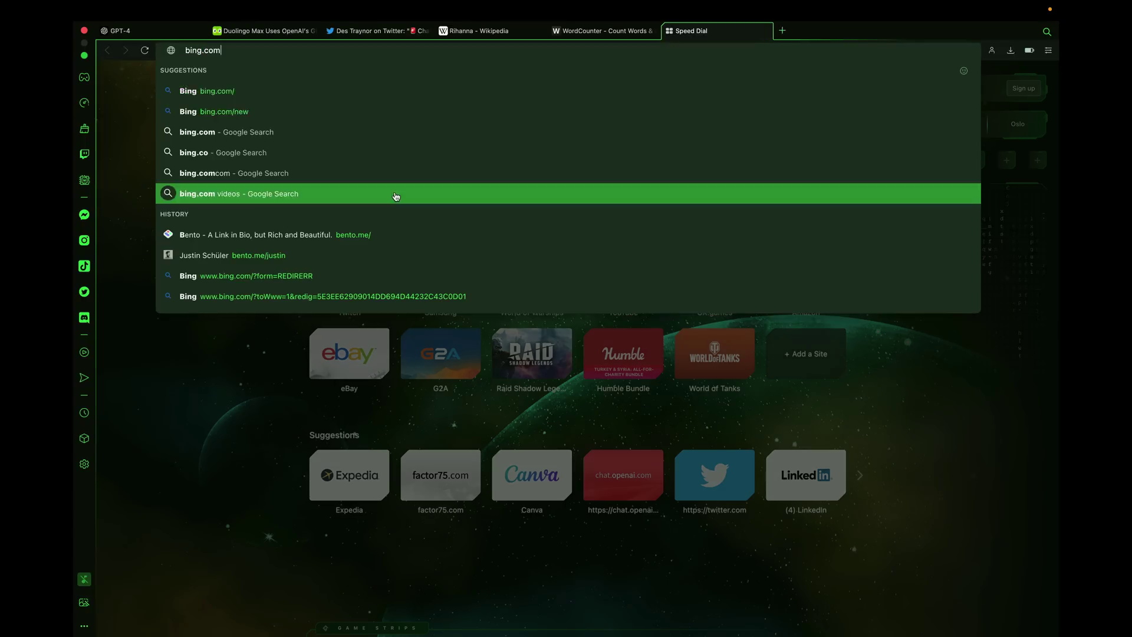
key(Return)
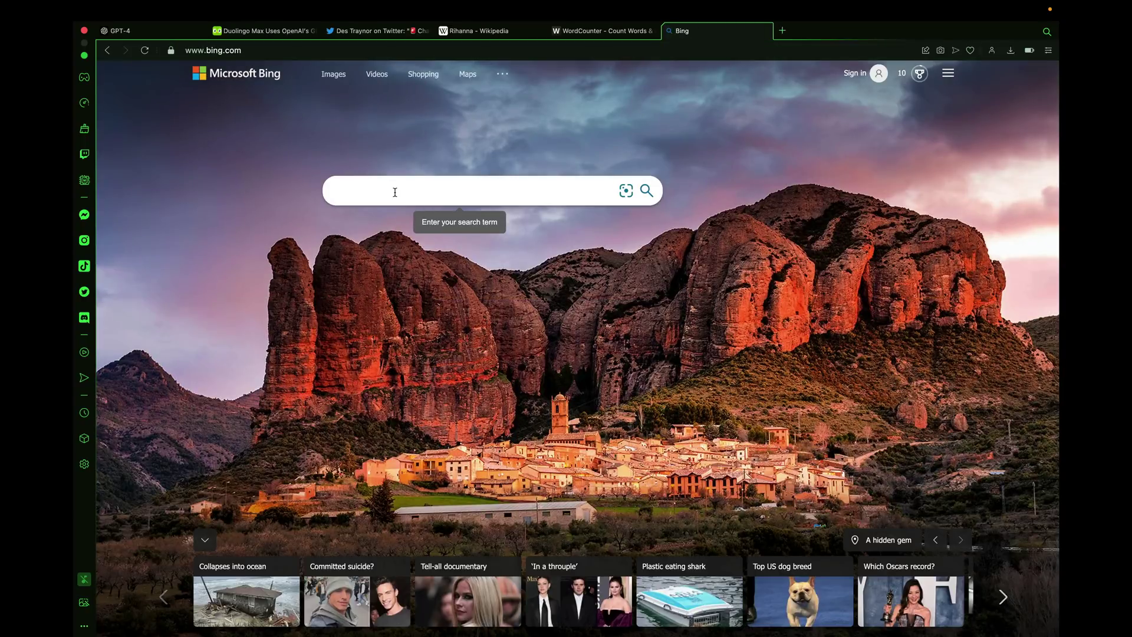
click(538, 191)
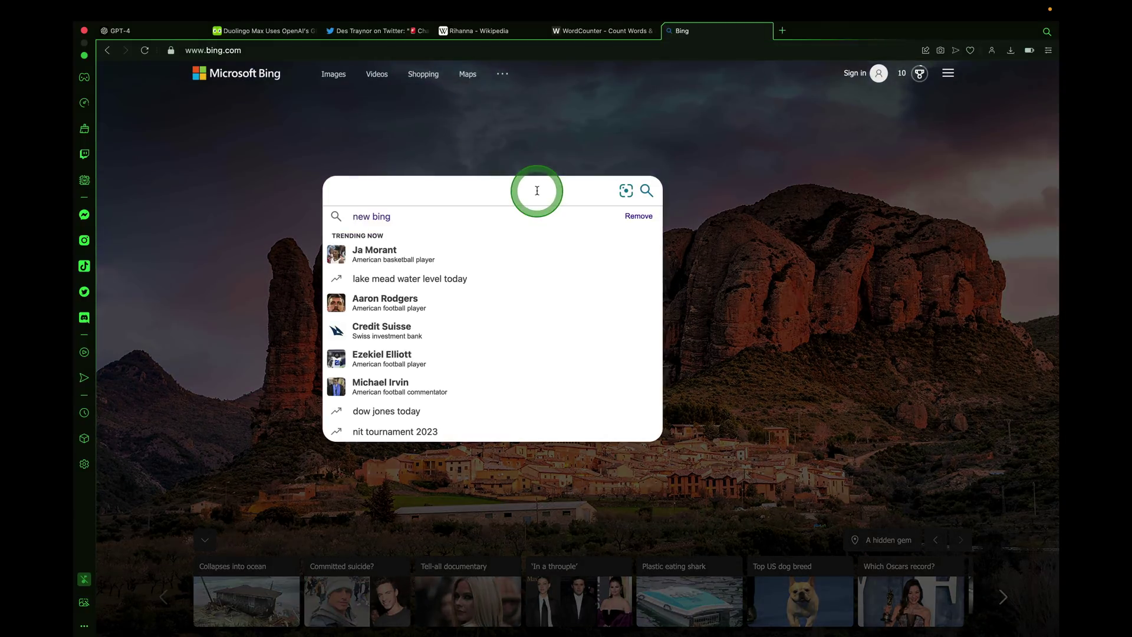
click(493, 217)
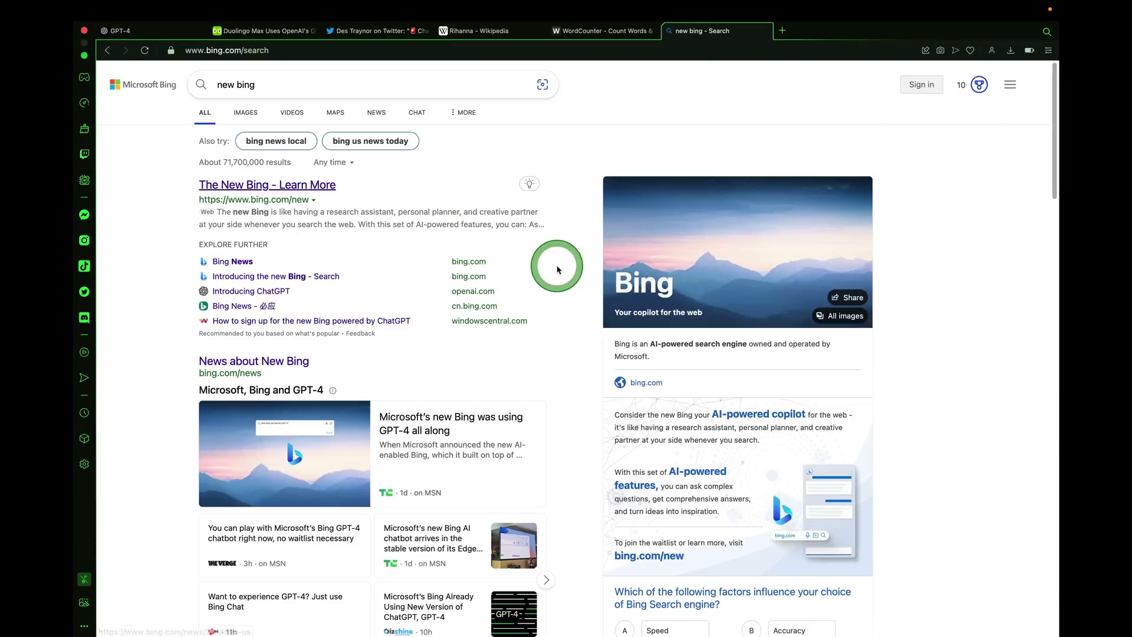
Open the news result "Microsoft's new Bing was using GPT-4 all along" and read through the article.
scroll(533, 340, down, 2)
scroll(533, 340, up, 2)
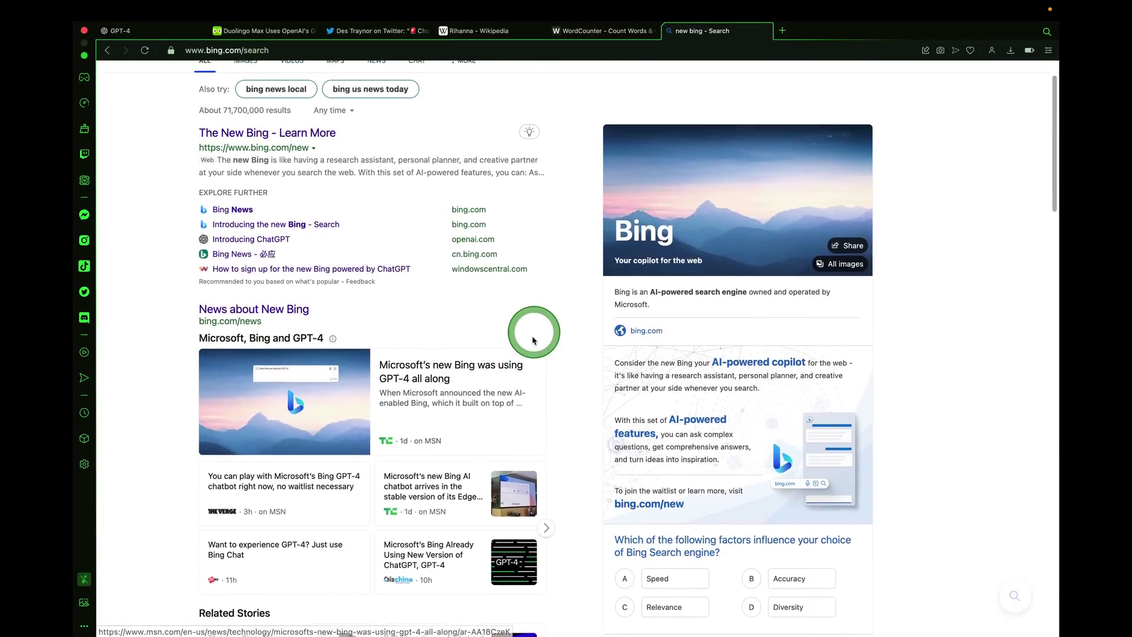
click(420, 404)
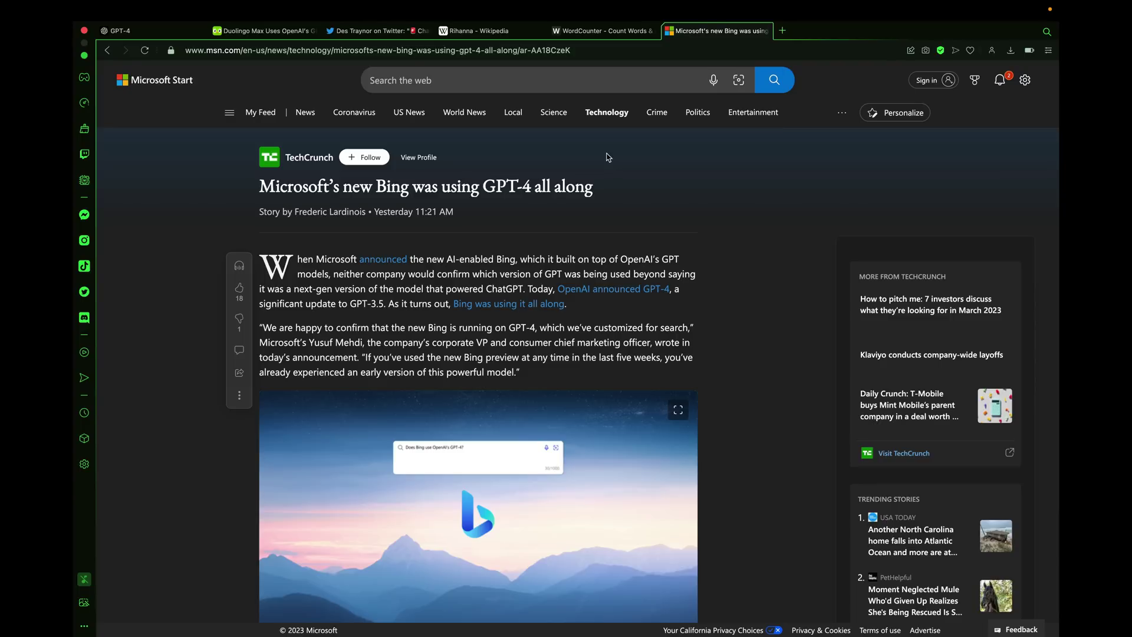
click(607, 157)
click(496, 208)
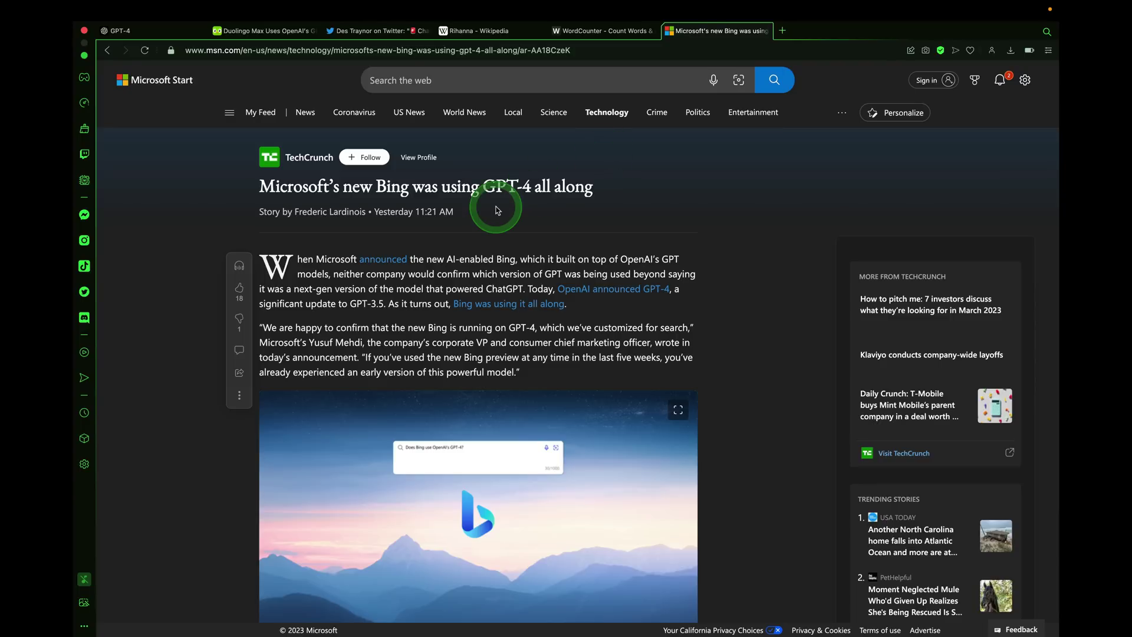
scroll(496, 210, down, 3)
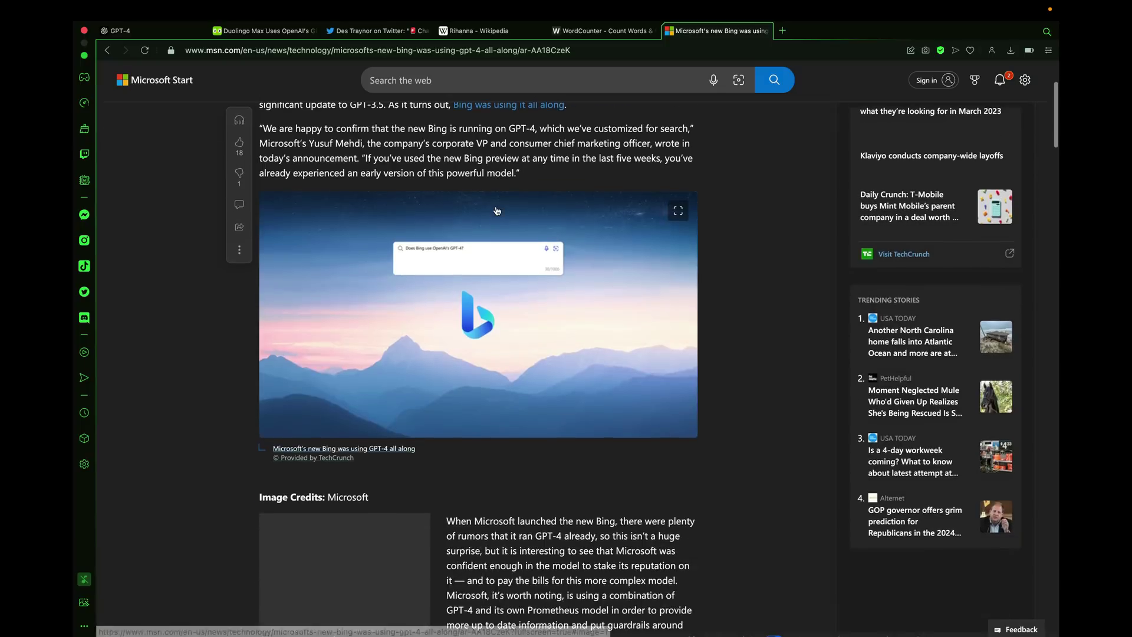
scroll(497, 210, down, 2)
scroll(447, 313, up, 3)
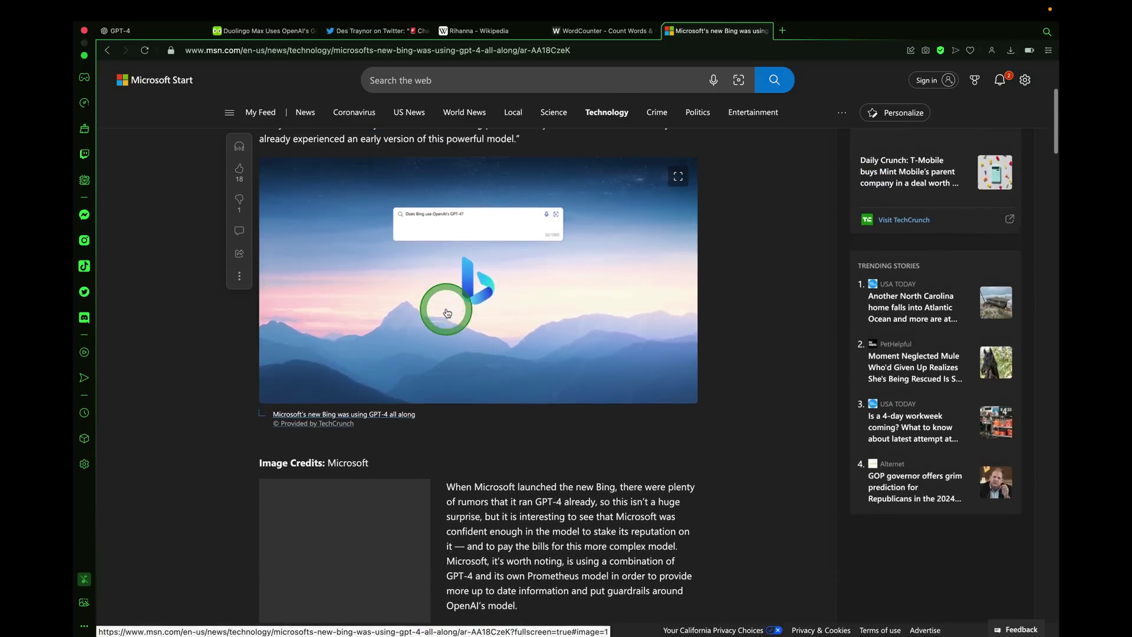
scroll(447, 313, up, 1)
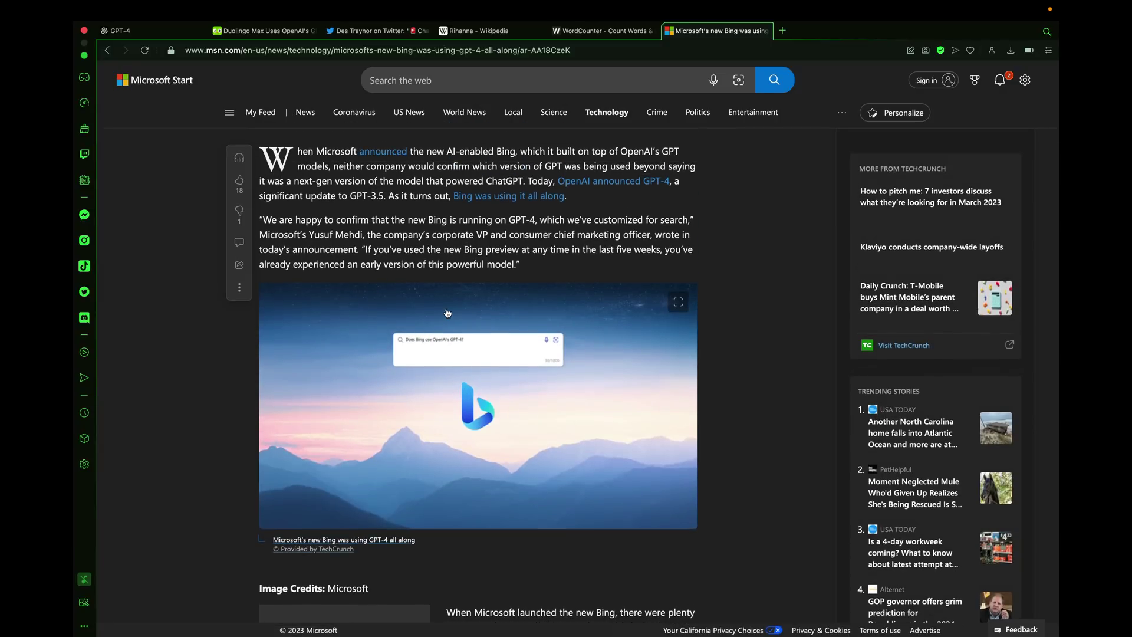
scroll(447, 313, up, 2)
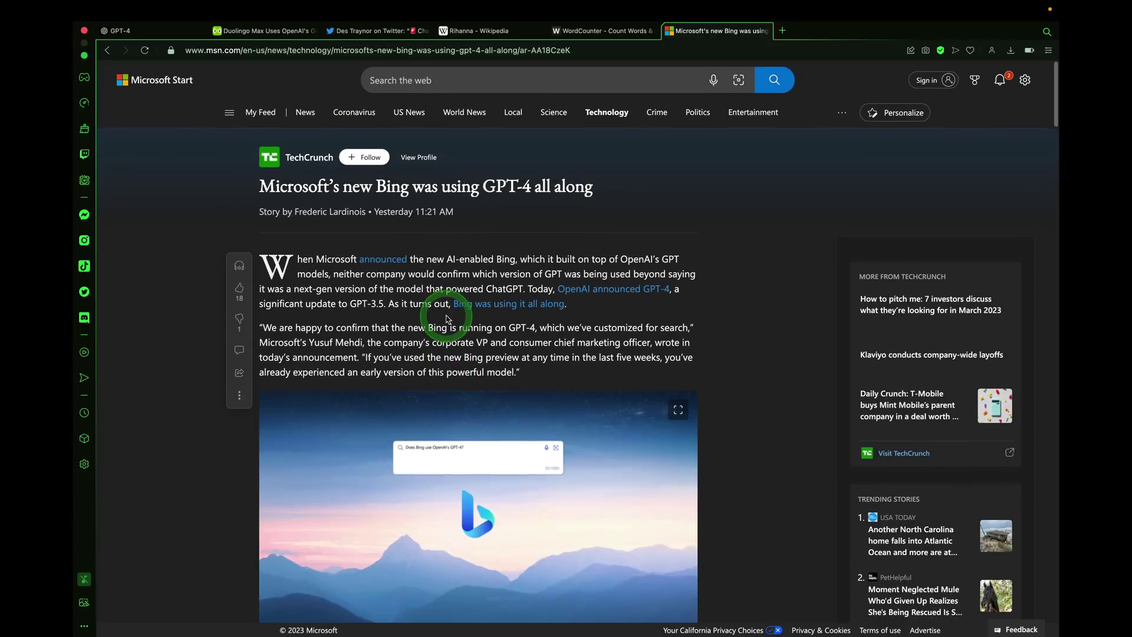
Show the "Built with GPT-4" section on OpenAI's GPT-4 page and switch to the already open Duolingo Max blog post.
click(165, 30)
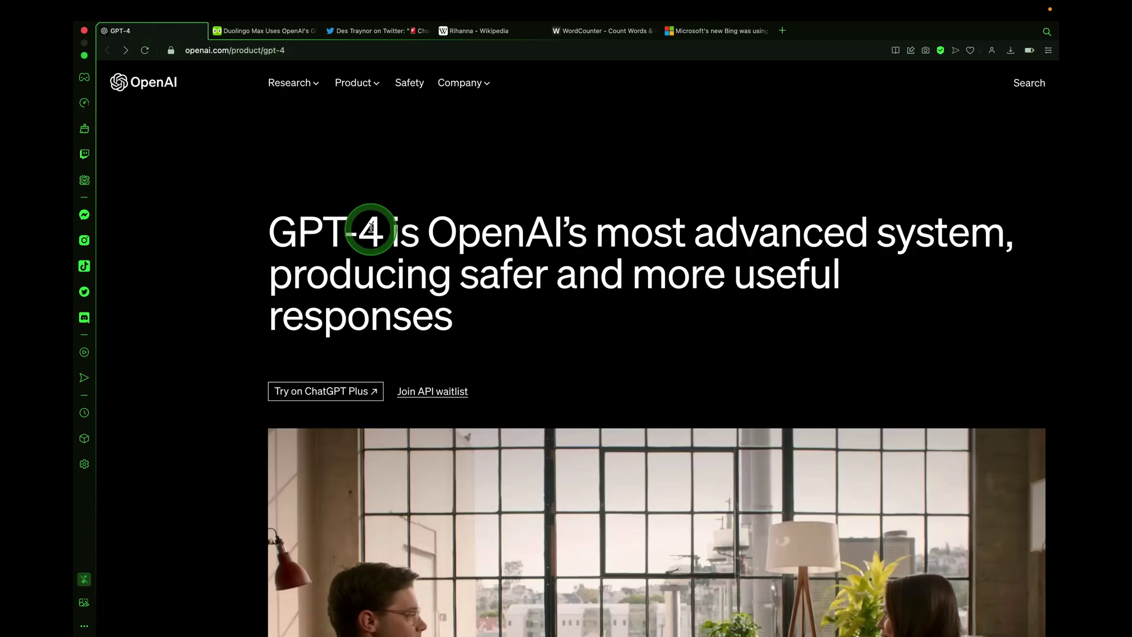
scroll(371, 227, down, 20)
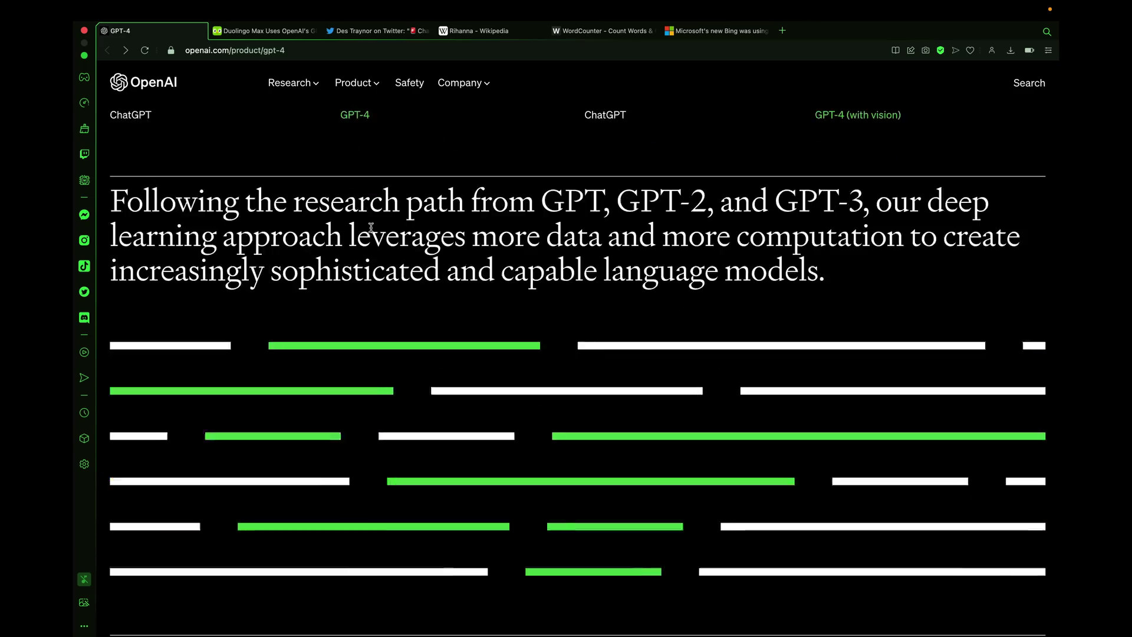
scroll(371, 229, down, 10)
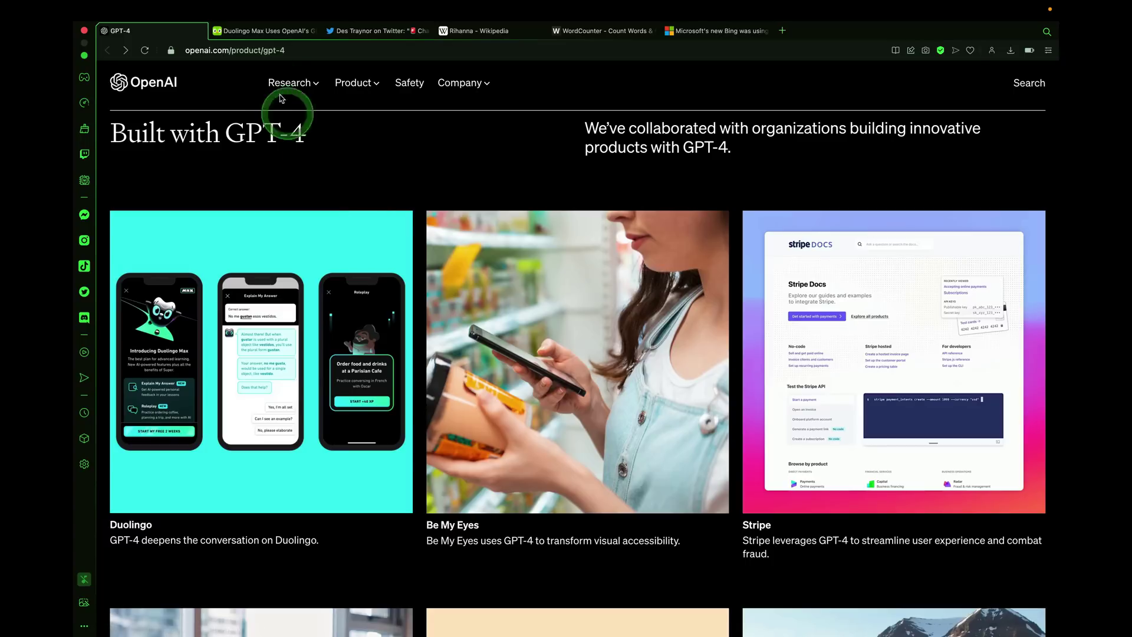
click(258, 34)
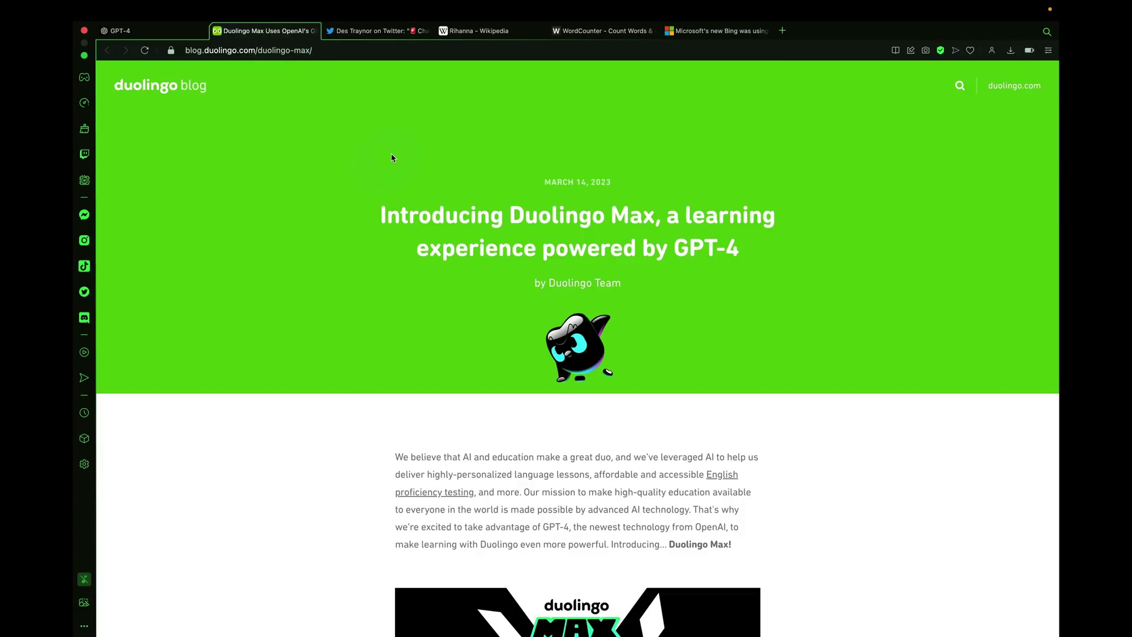
Read the Duolingo Max blog post from its introduction through the Explain My Answer and Roleplay feature descriptions.
click(422, 220)
click(551, 365)
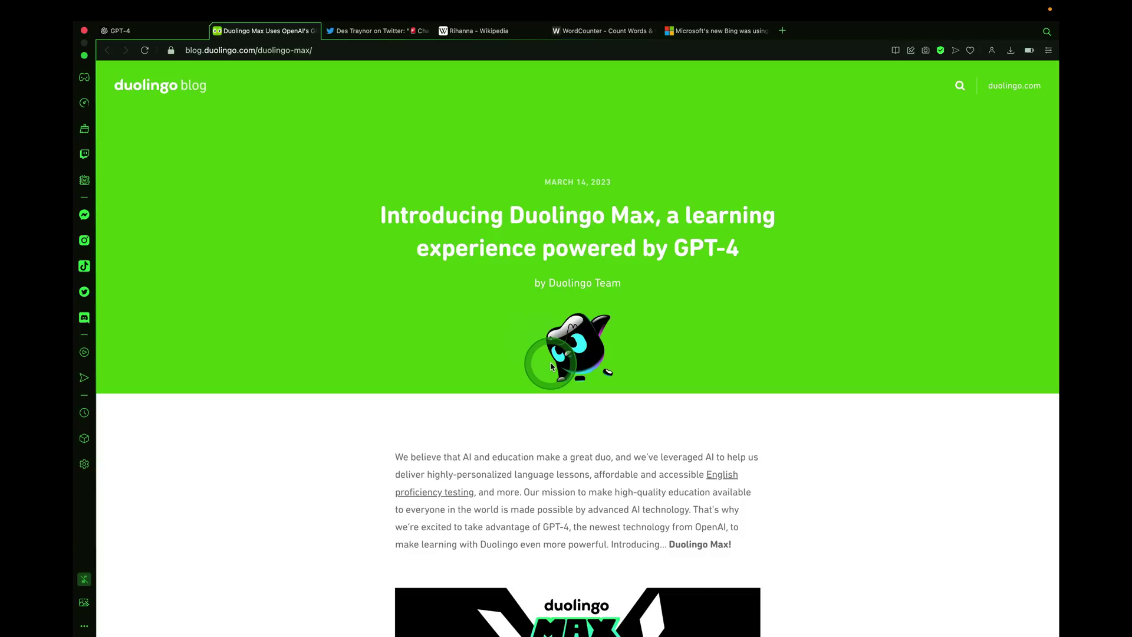
scroll(551, 365, down, 10)
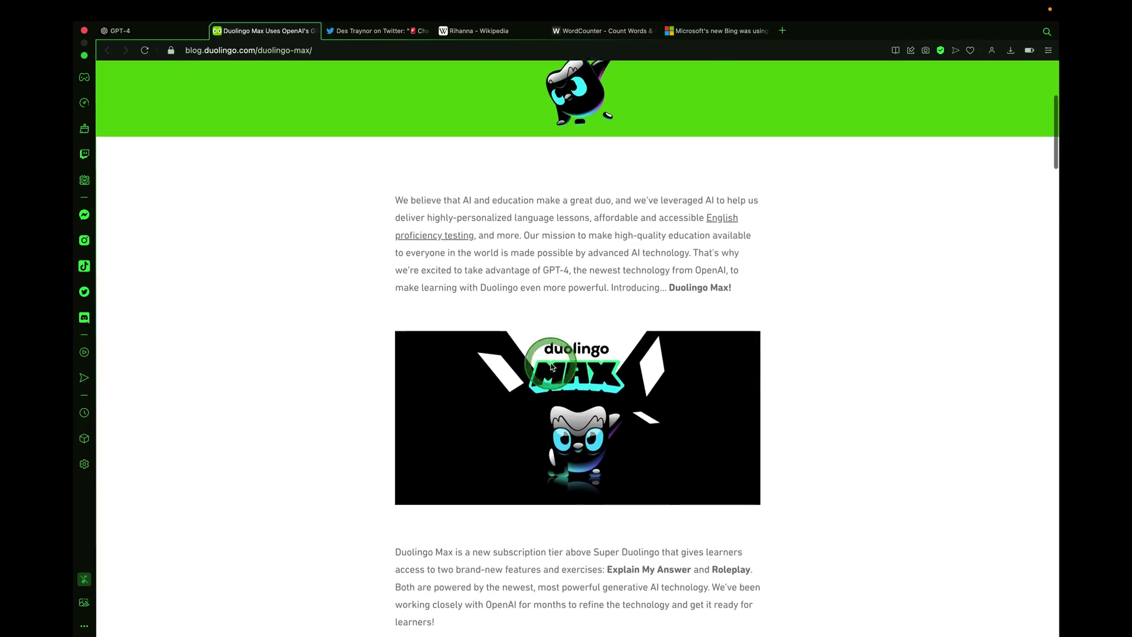
scroll(551, 367, down, 2)
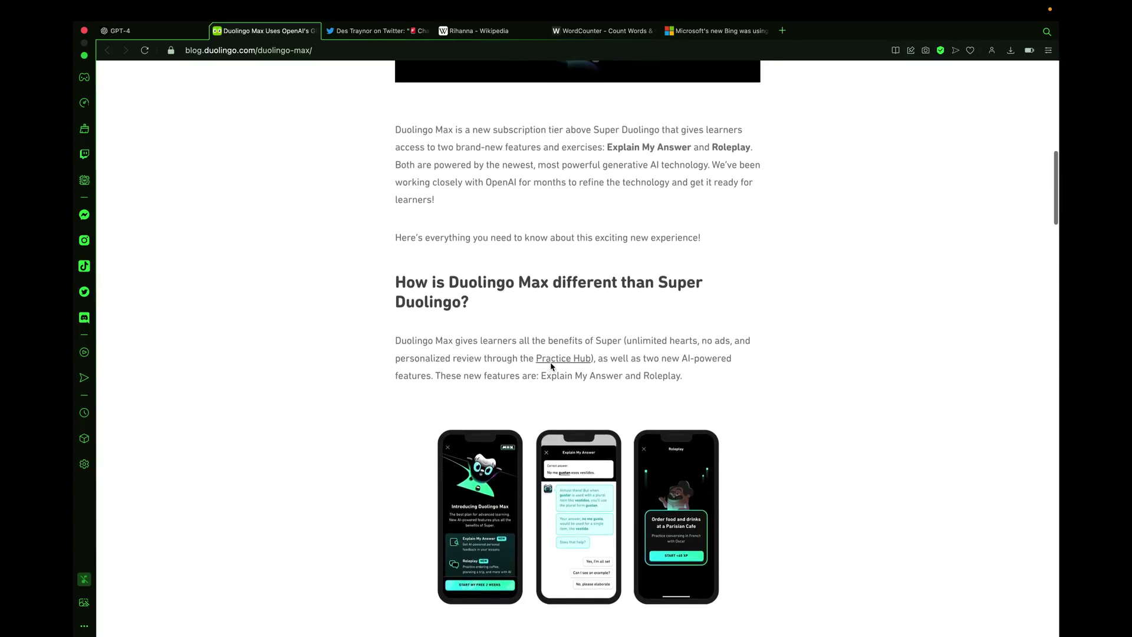
drag(512, 331, 659, 234)
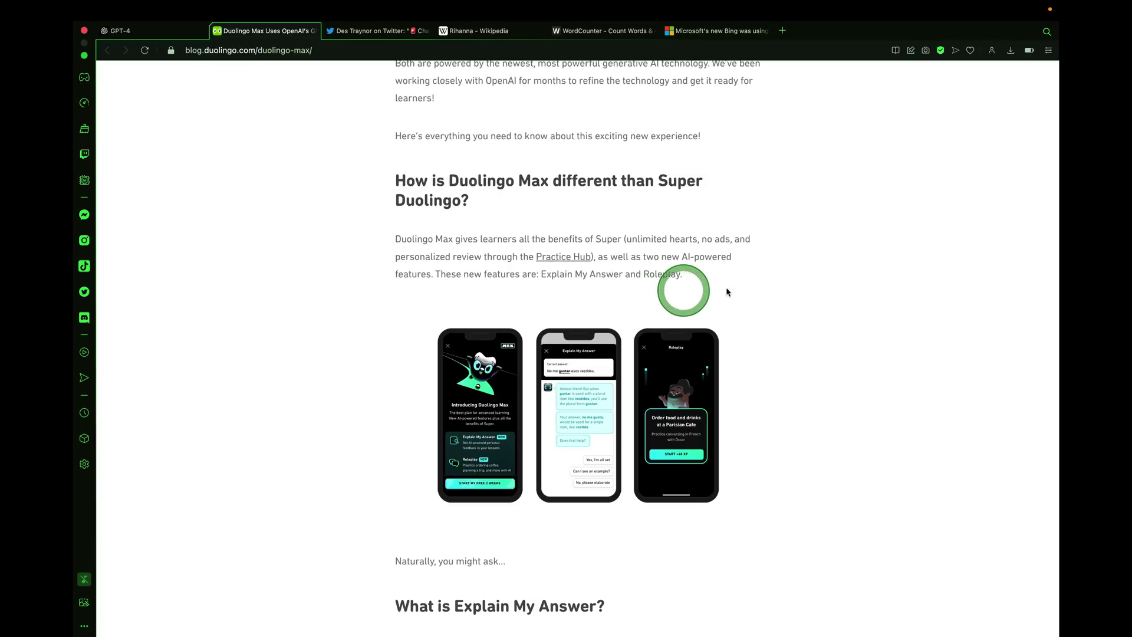
scroll(761, 289, down, 3)
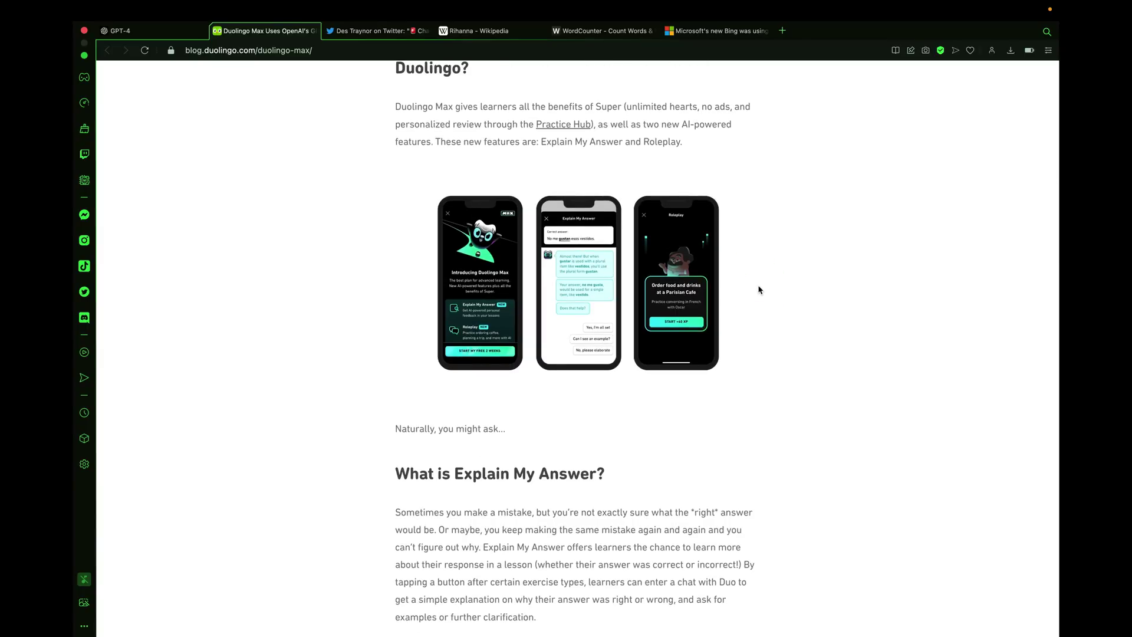
scroll(760, 289, down, 10)
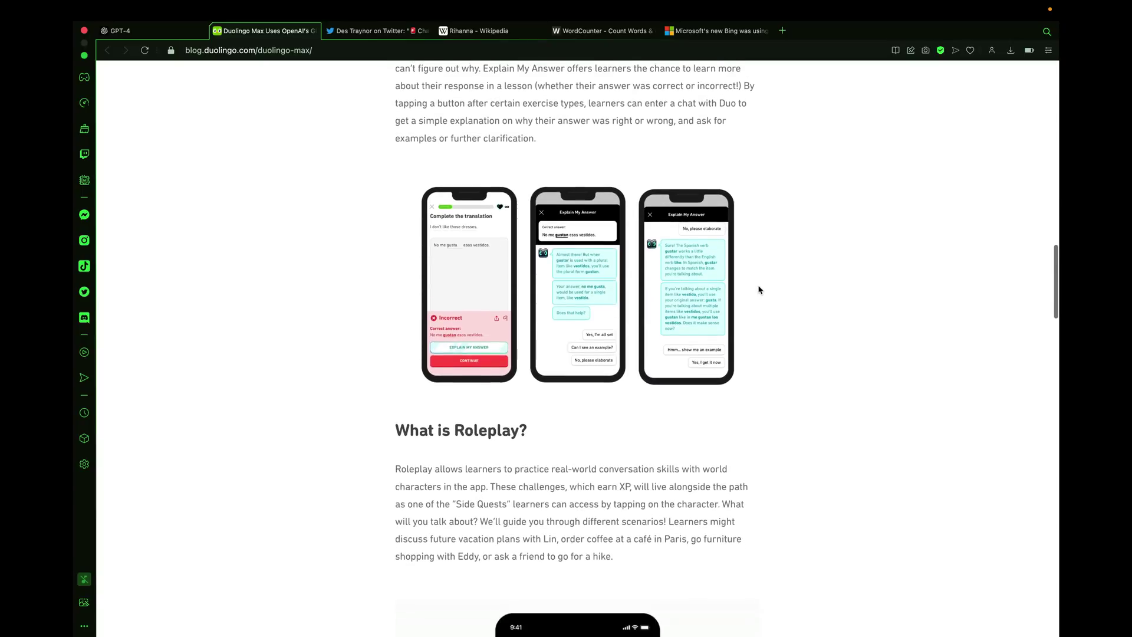
scroll(760, 289, down, 5)
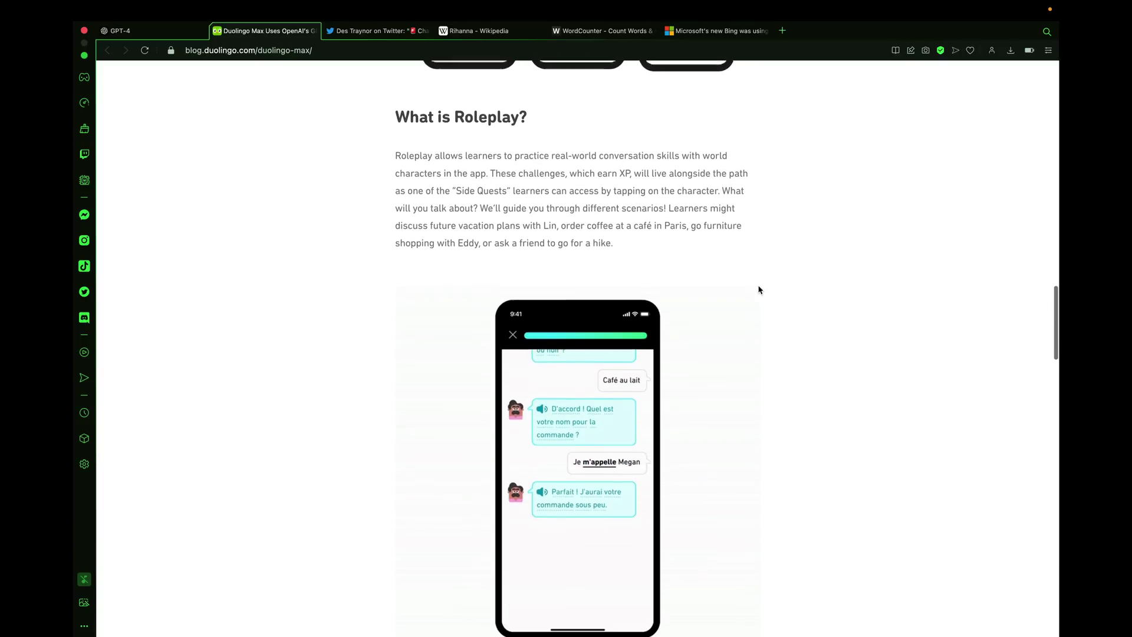
scroll(759, 290, down, 2)
Enlarge the Roleplay demo animation in the Duolingo Max post and examine its French conversation and Roleplay report.
click(667, 335)
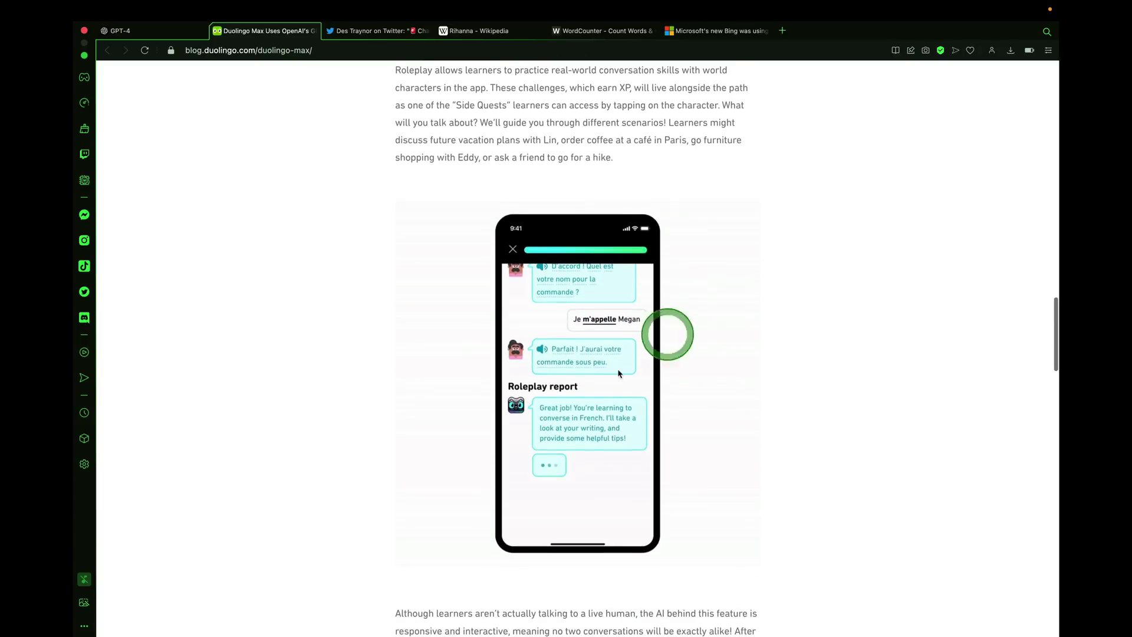
click(569, 442)
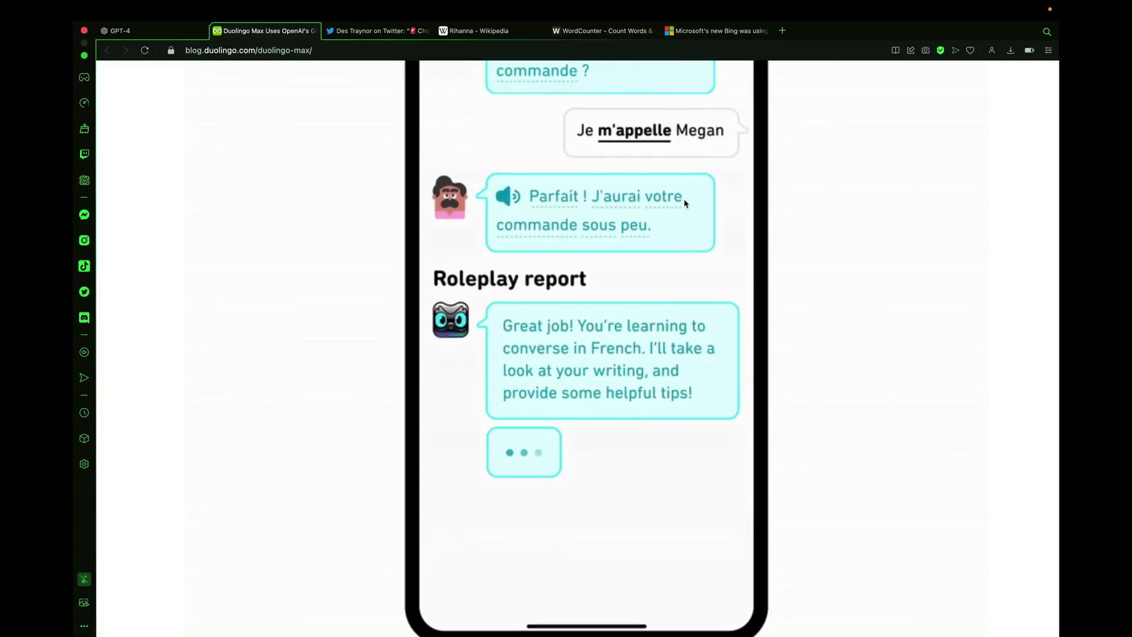
scroll(686, 204, down, 2)
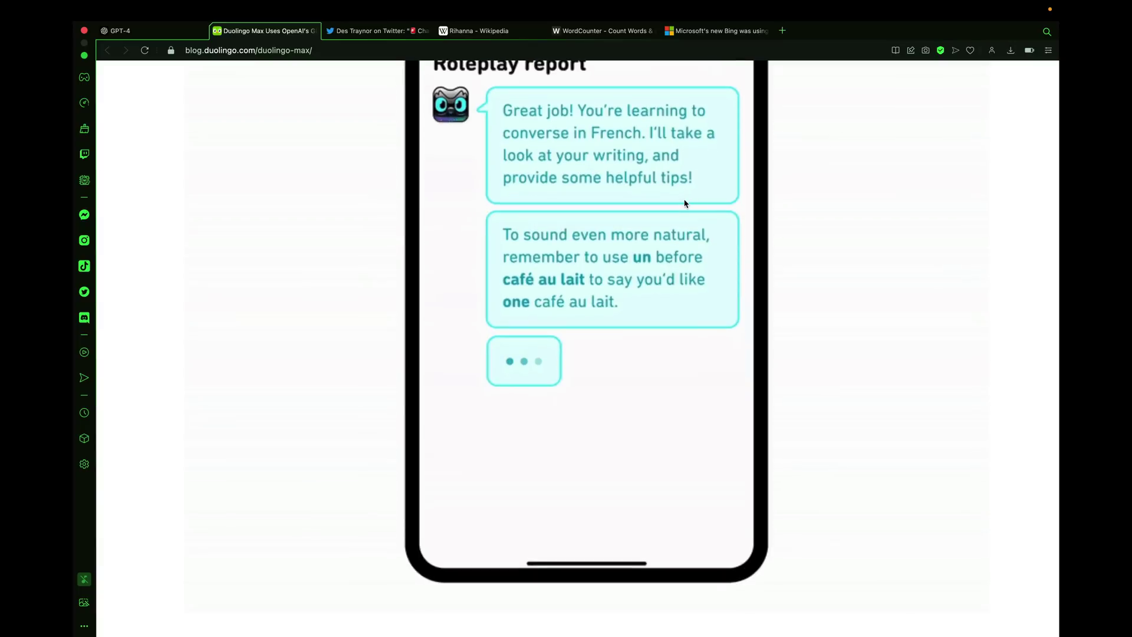
click(685, 203)
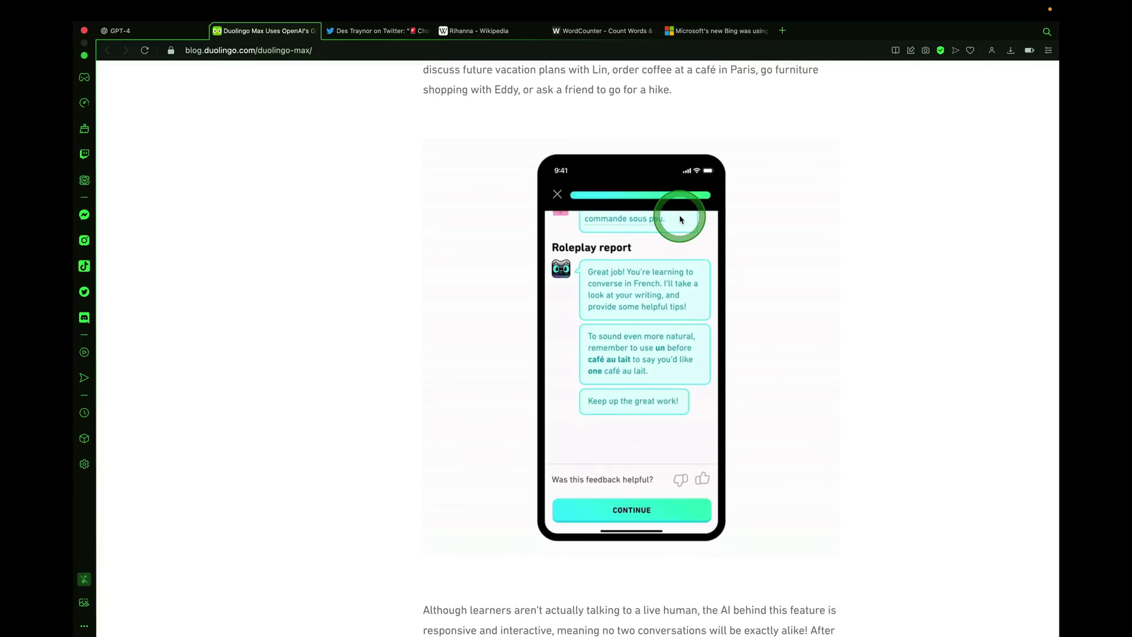
click(586, 260)
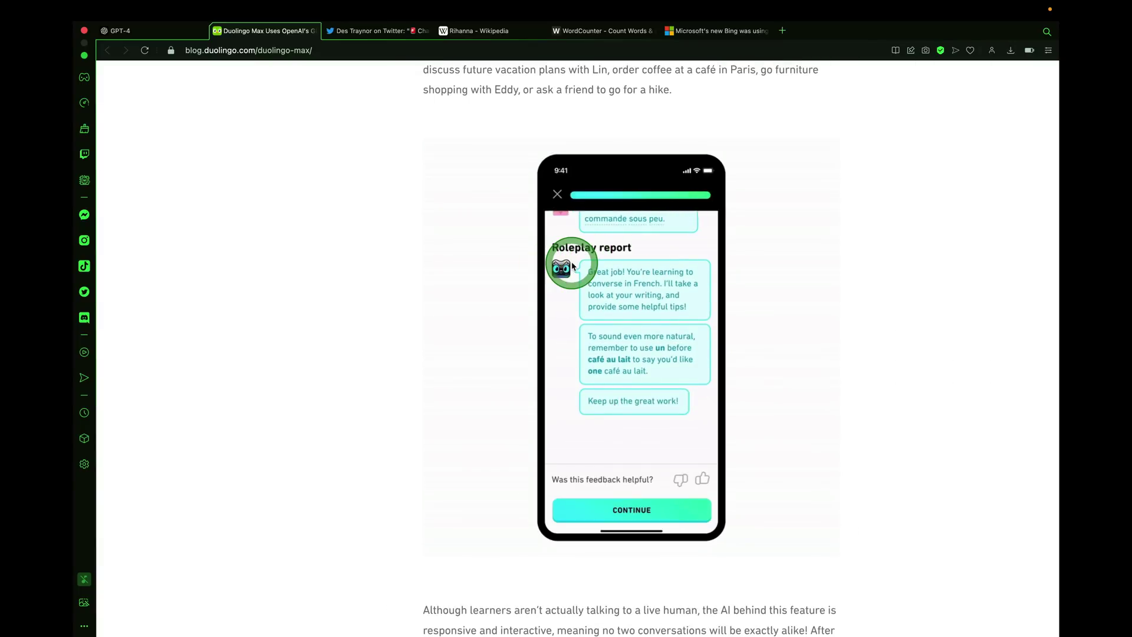
scroll(598, 240, down, 2)
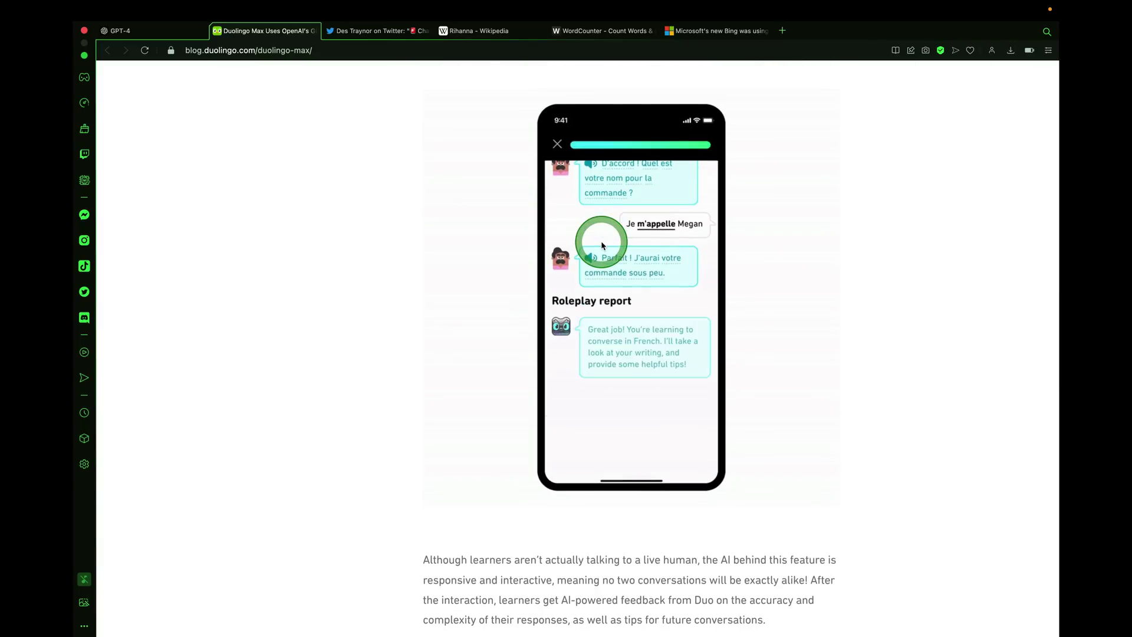
Glance at OpenAI's "Built with GPT-4" section, then read the rest of the Duolingo Max post on course access, human review and AI mistakes.
click(167, 38)
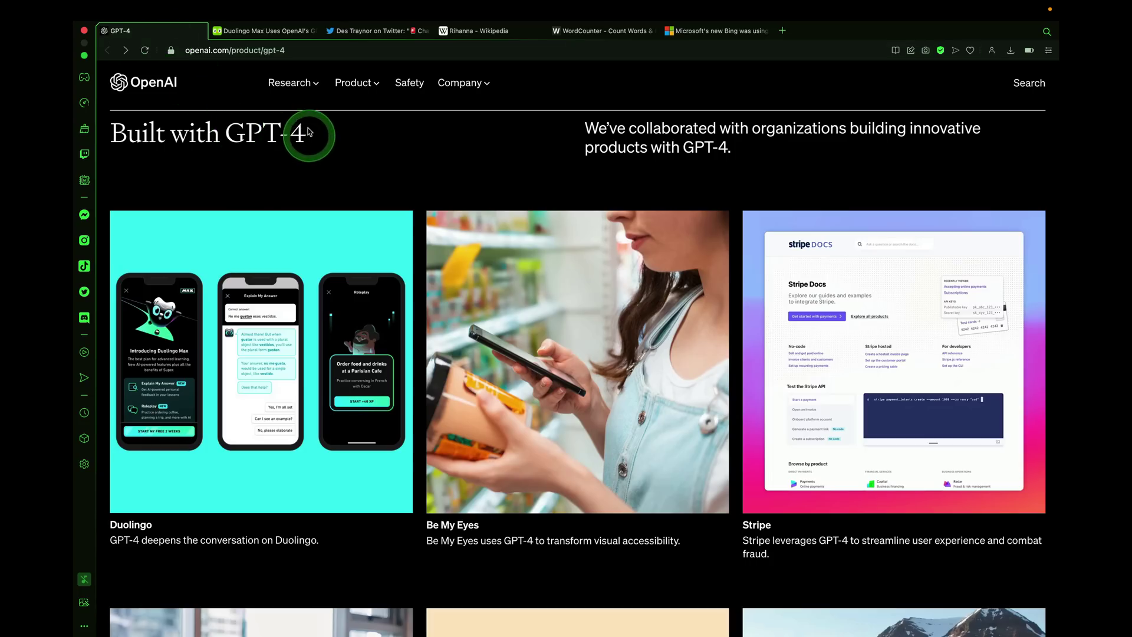
click(268, 40)
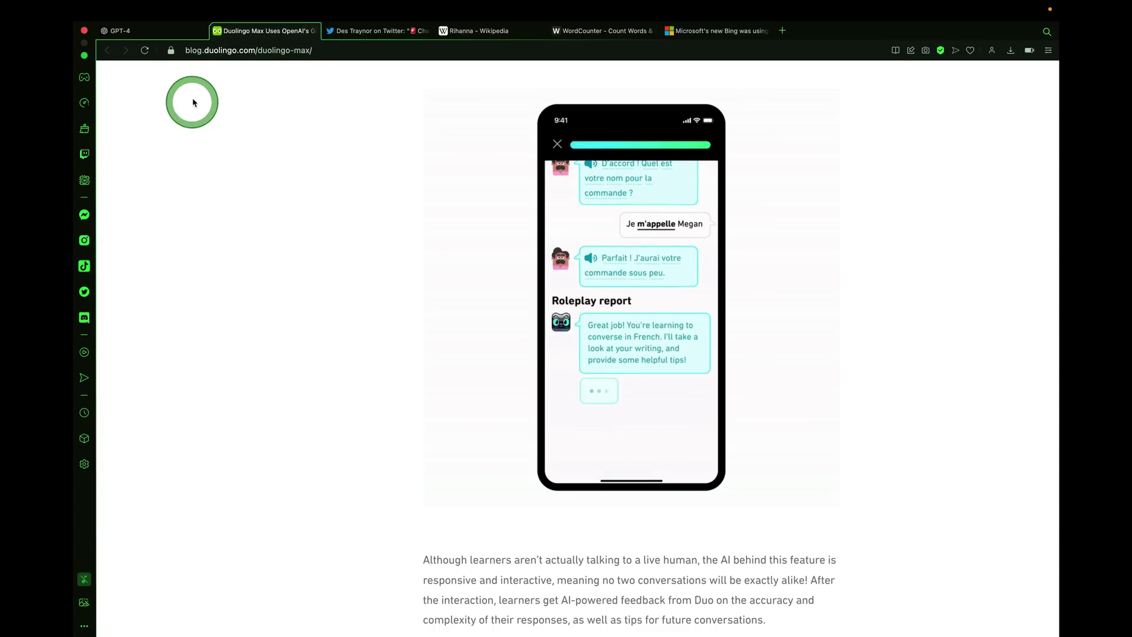
scroll(280, 164, up, 2)
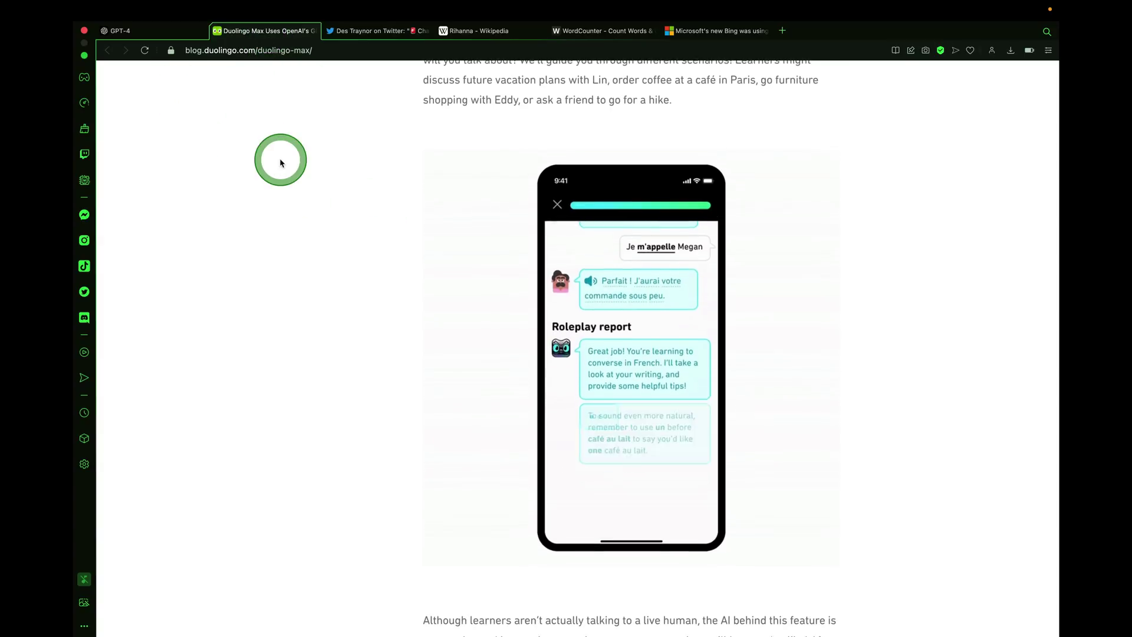
scroll(281, 163, down, 5)
scroll(280, 163, down, 10)
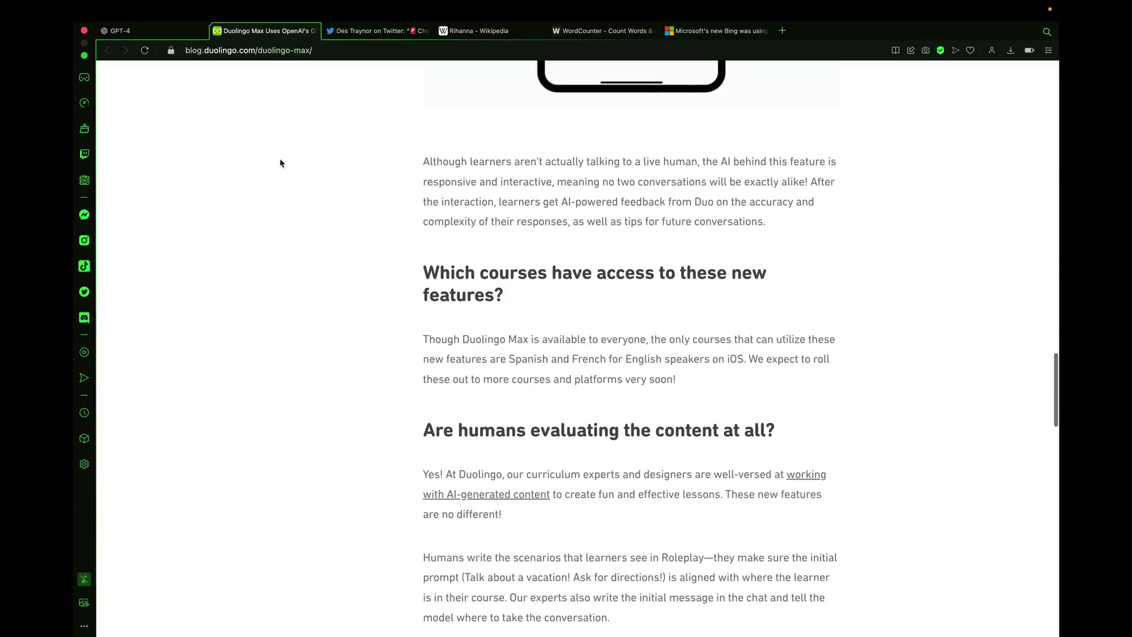
scroll(281, 164, down, 8)
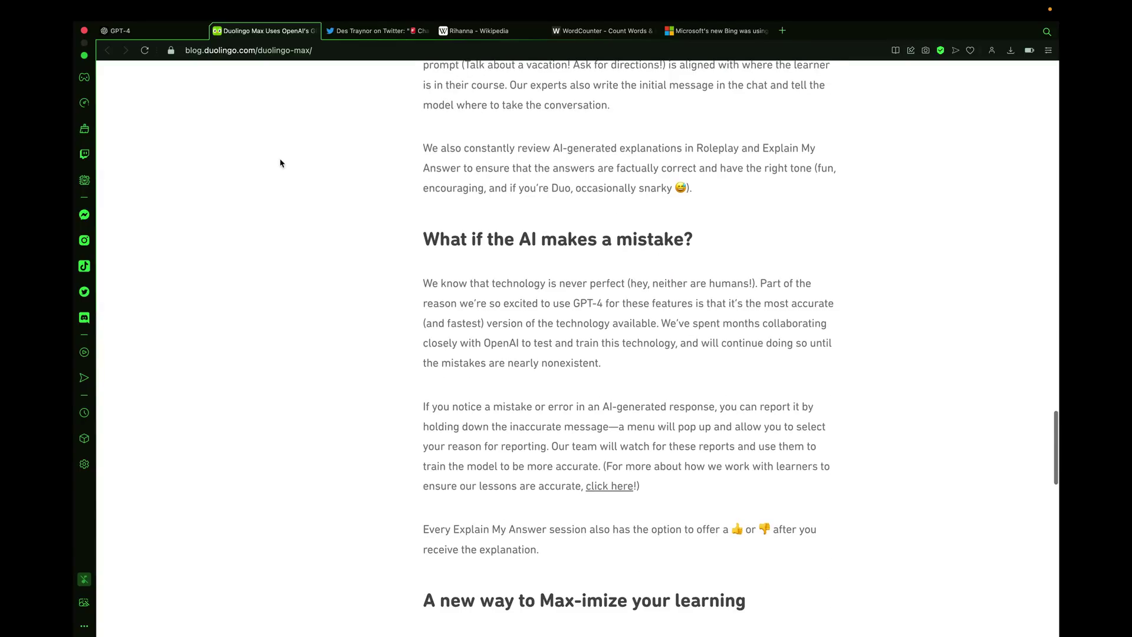
scroll(280, 163, down, 5)
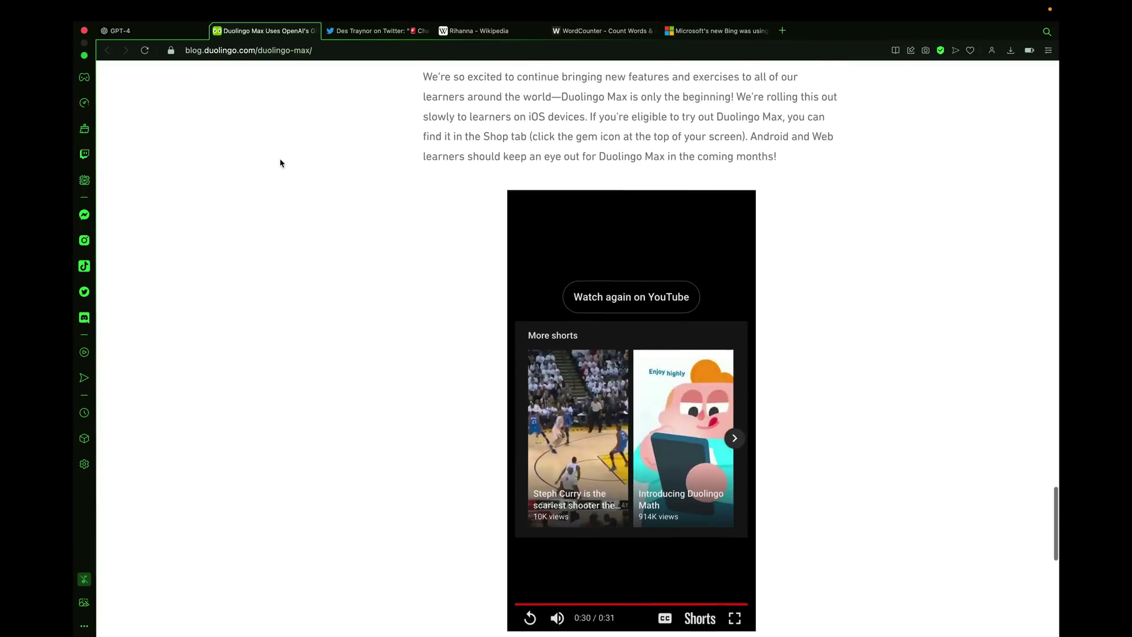
Review the Duolingo Max post's comparison with Super Duolingo again and go back to the post's title.
scroll(281, 163, up, 15)
scroll(281, 163, up, 10)
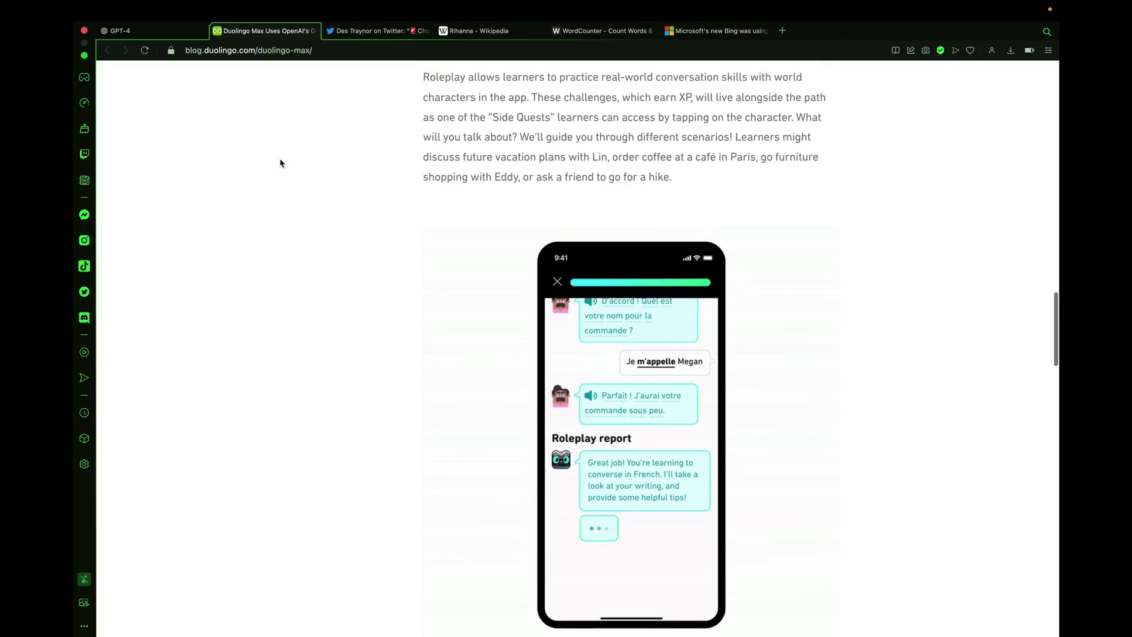
scroll(281, 164, up, 6)
drag(349, 169, 630, 210)
scroll(629, 210, up, 5)
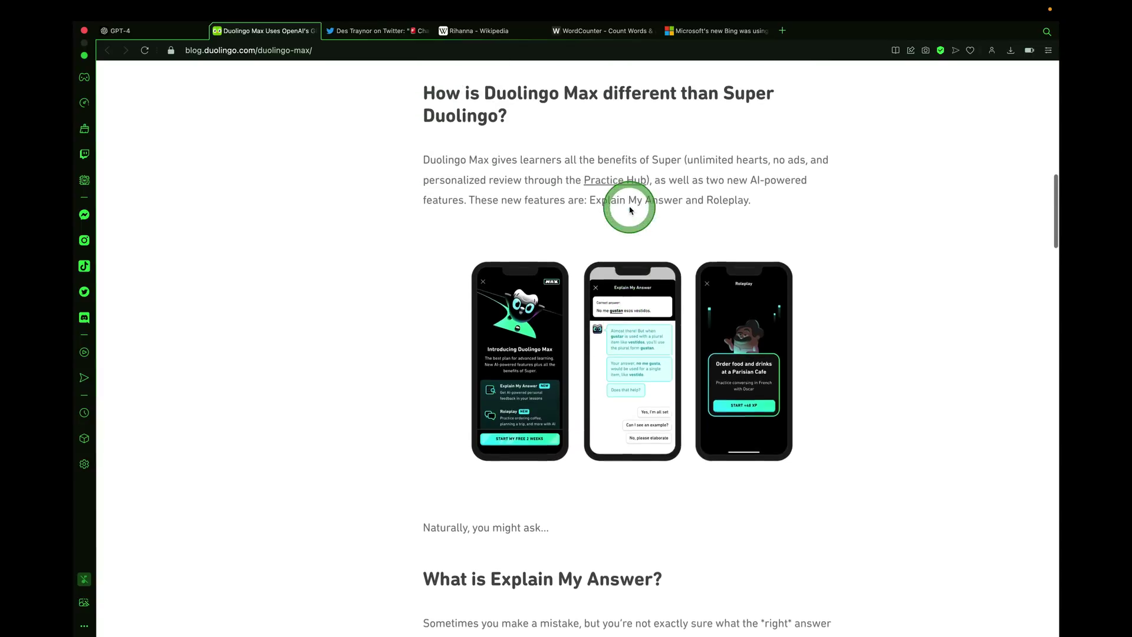
click(437, 121)
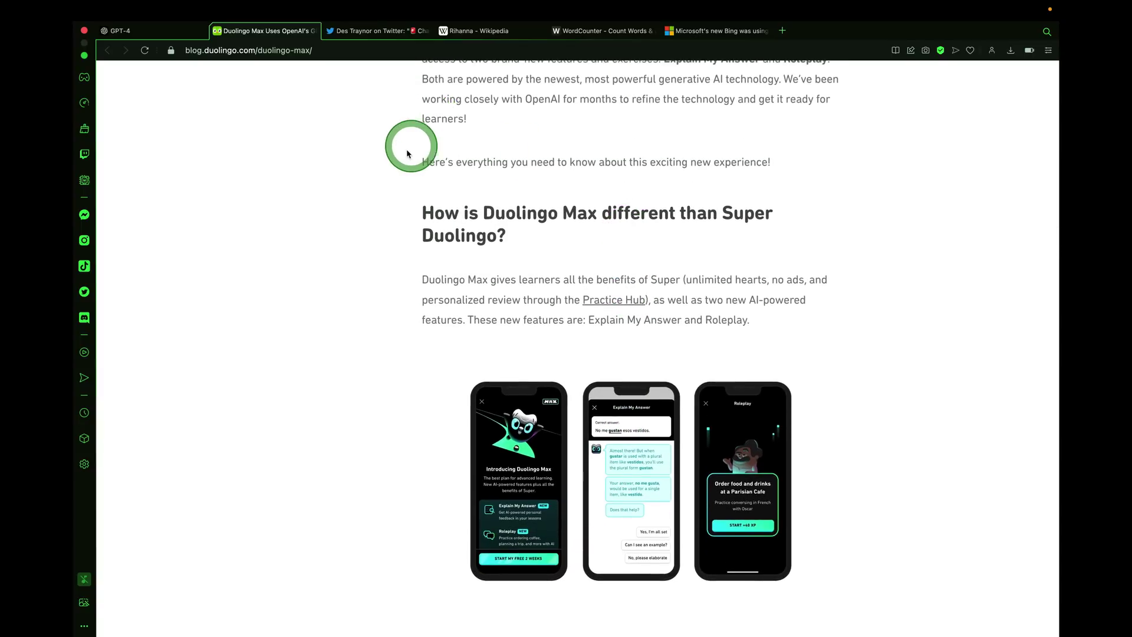
scroll(404, 154, up, 10)
drag(405, 155, 358, 114)
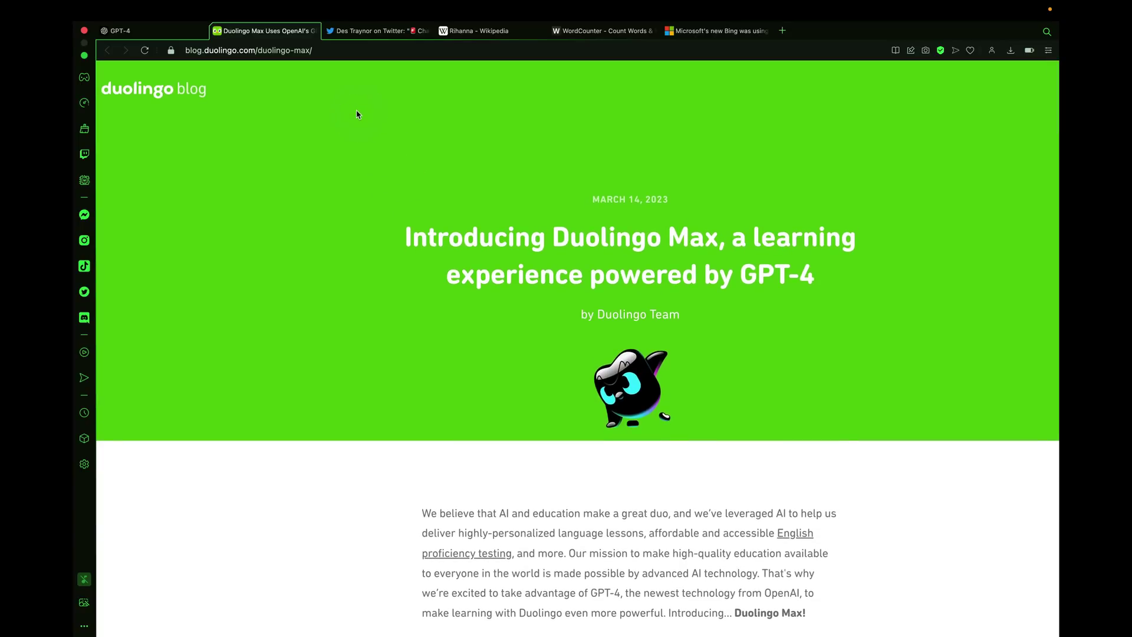
Return to the "Built with GPT-4" section on OpenAI's GPT-4 page and open the Be My Eyes customer story.
click(168, 32)
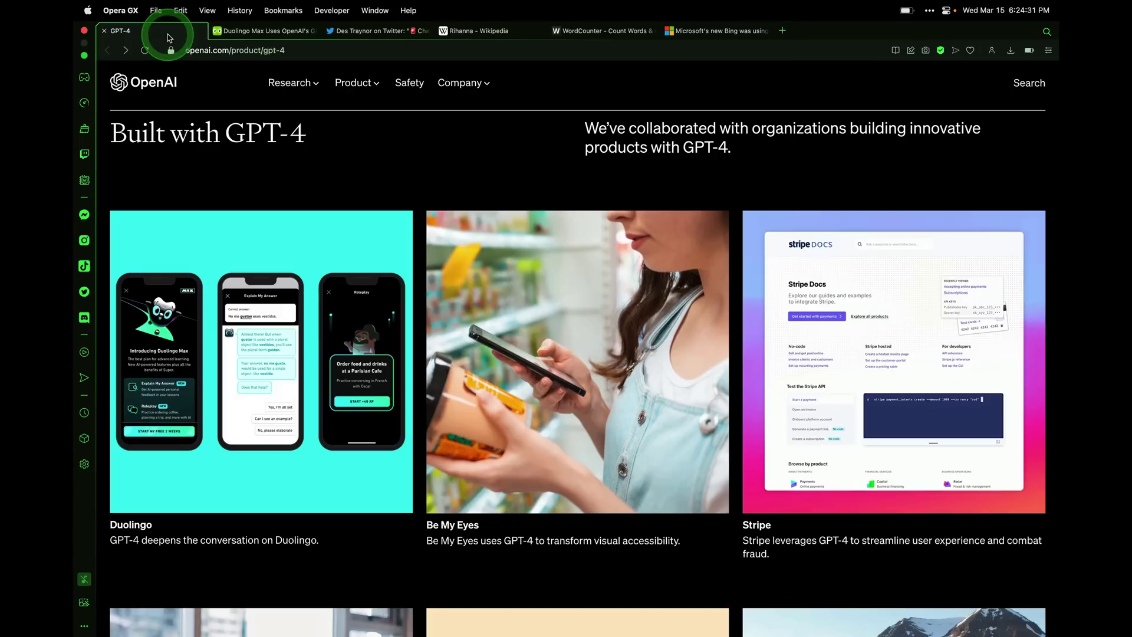
click(522, 330)
drag(523, 330, 522, 492)
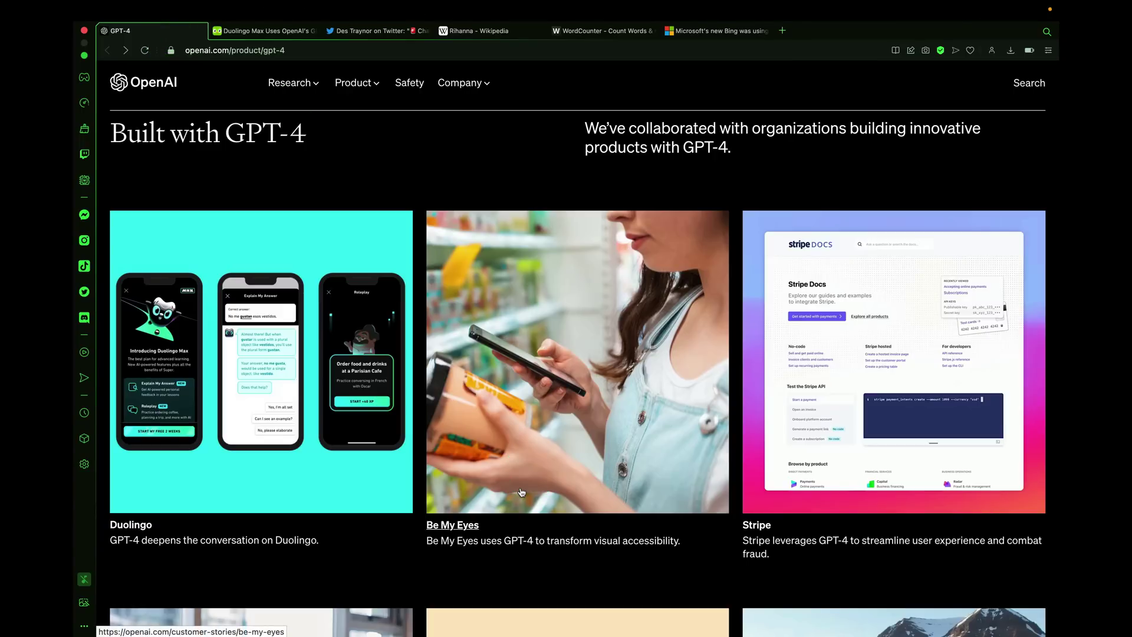
drag(478, 257, 444, 341)
scroll(444, 341, down, 1)
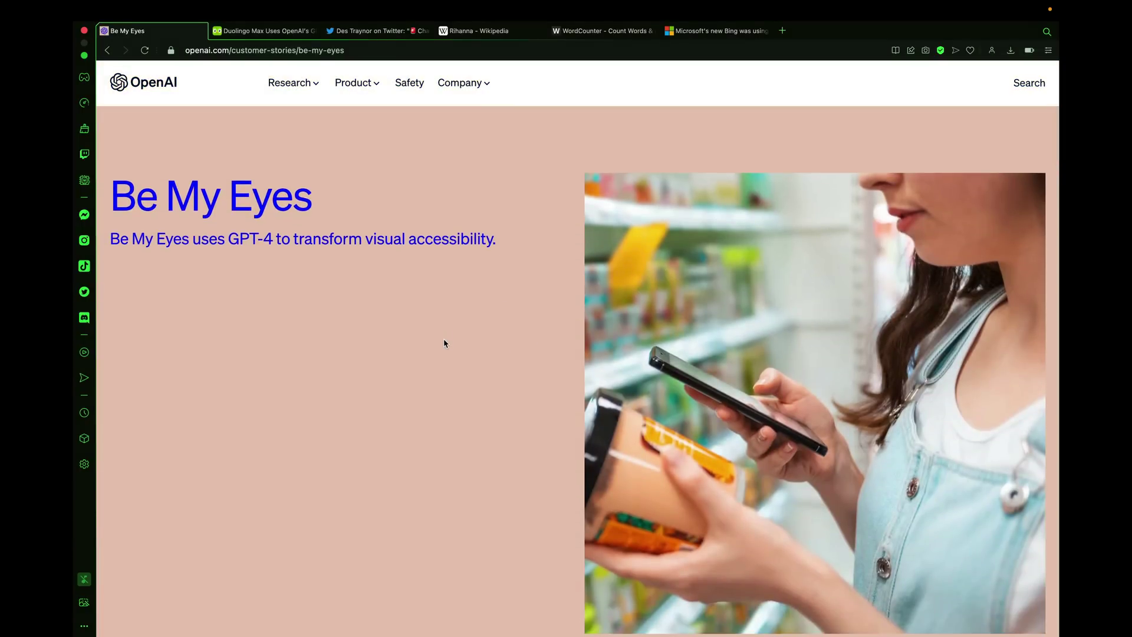
Read through the Be My Eyes customer story on GPT-4 visual accessibility and return to OpenAI's GPT-4 product page.
scroll(444, 343, down, 6)
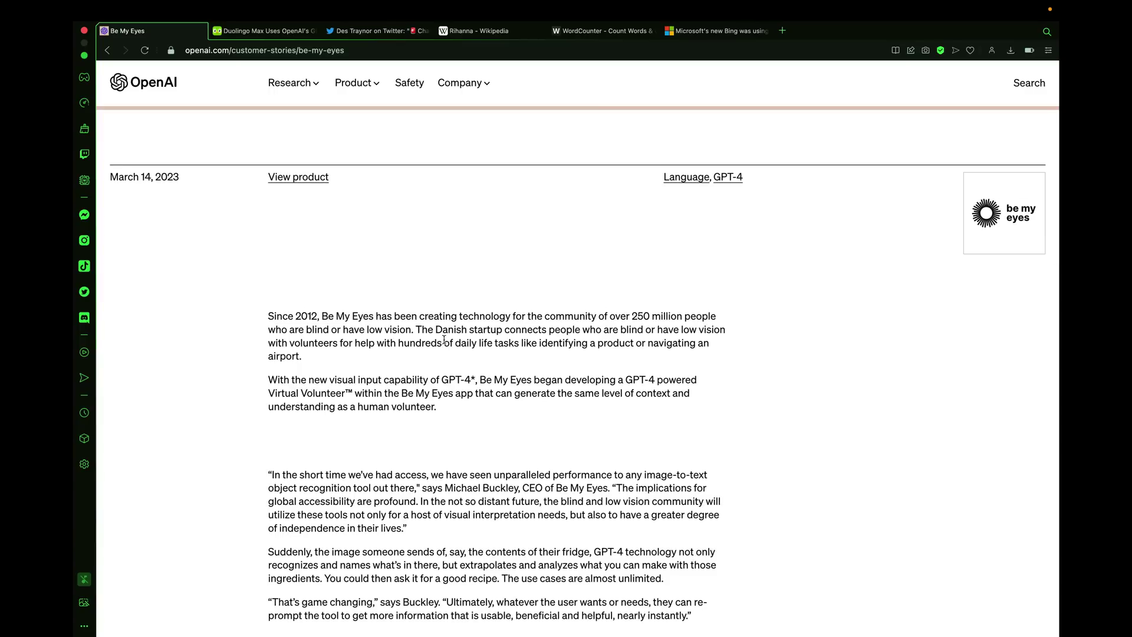
scroll(444, 340, down, 4)
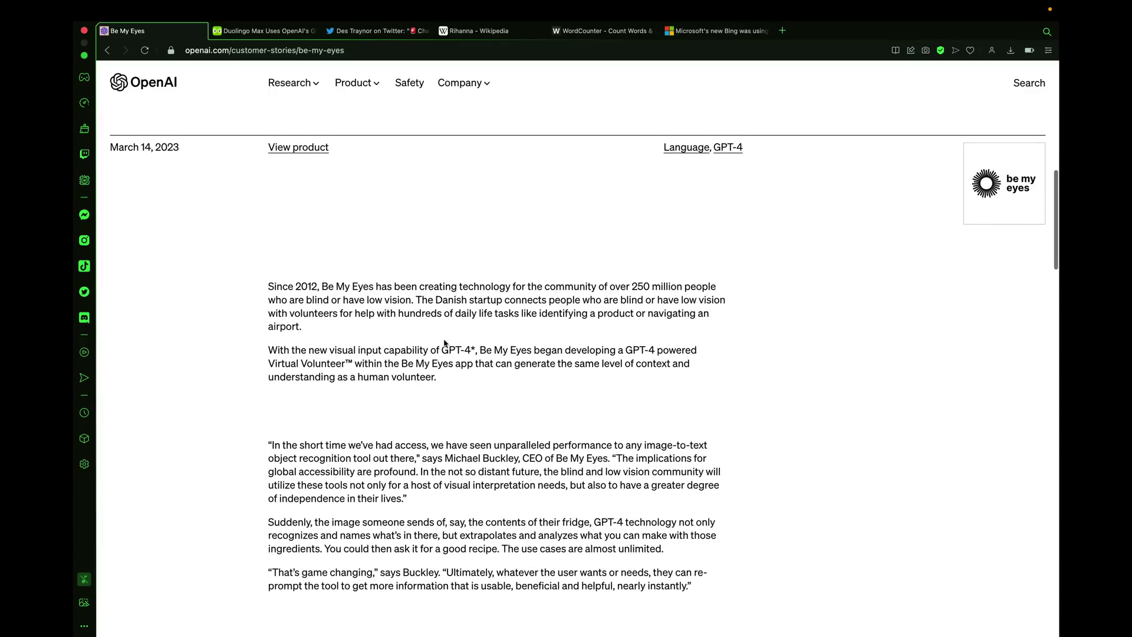
scroll(444, 340, down, 4)
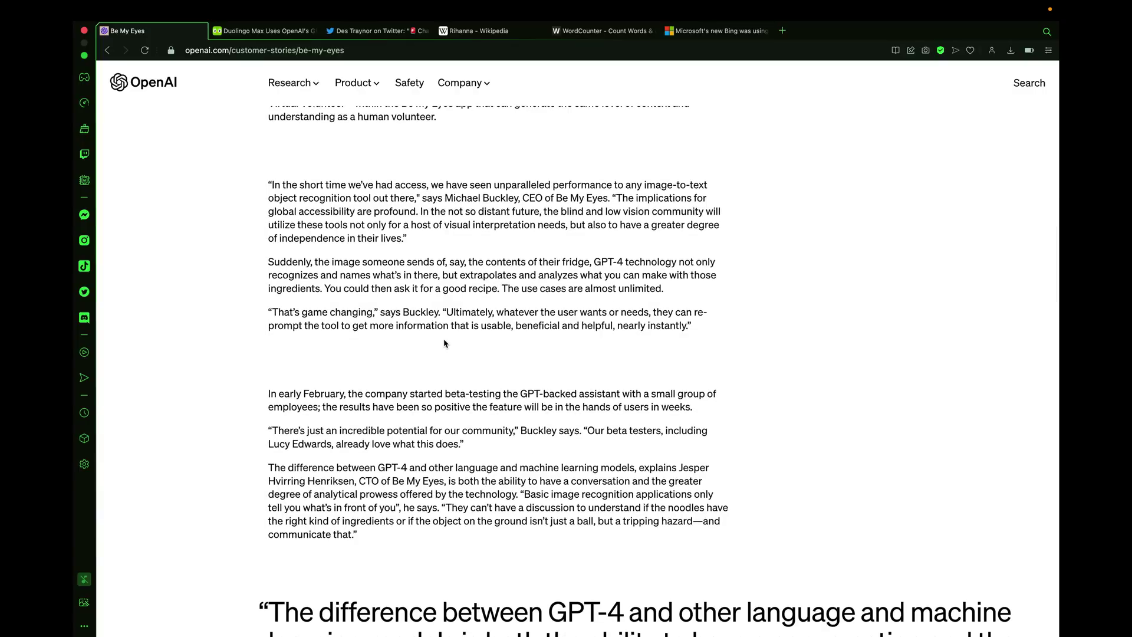
scroll(444, 343, down, 8)
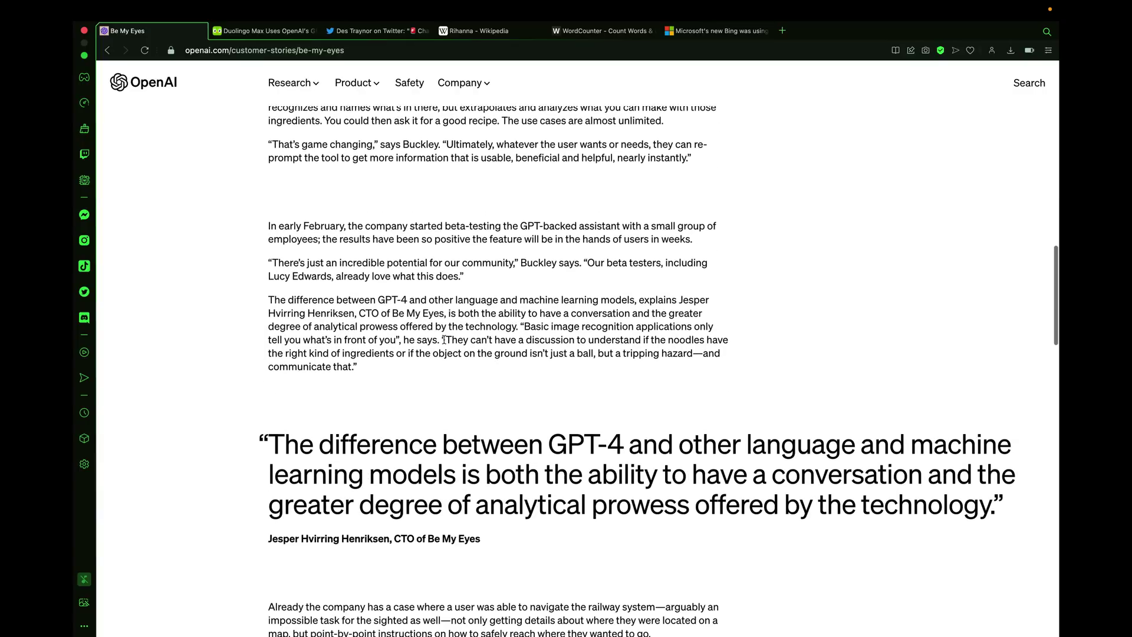
scroll(444, 340, down, 2)
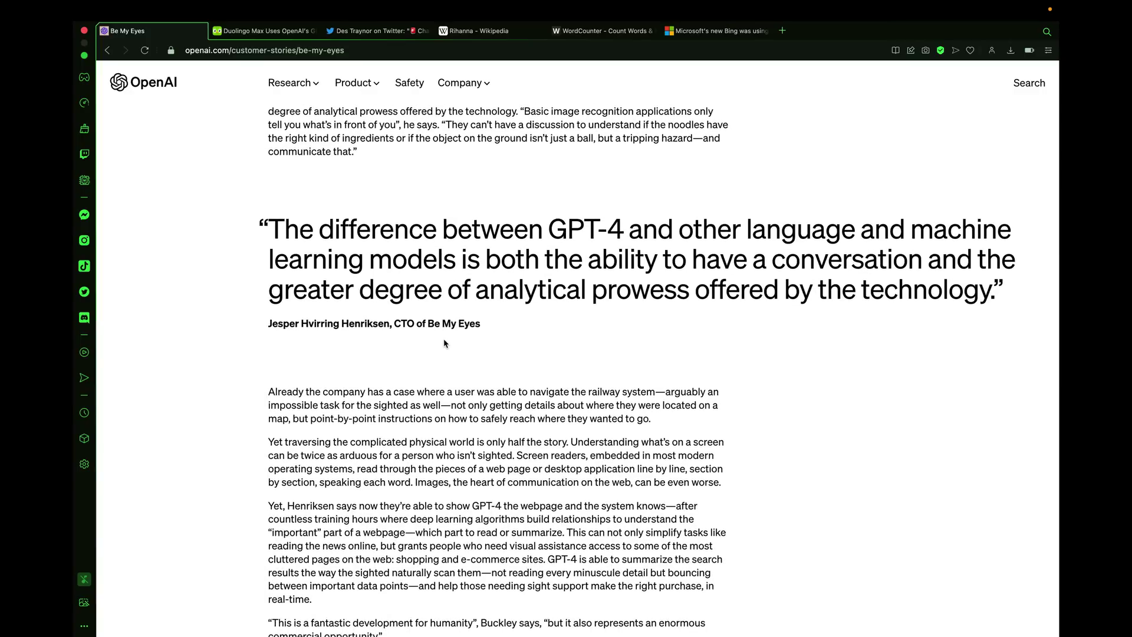
scroll(444, 343, down, 8)
scroll(444, 340, up, 6)
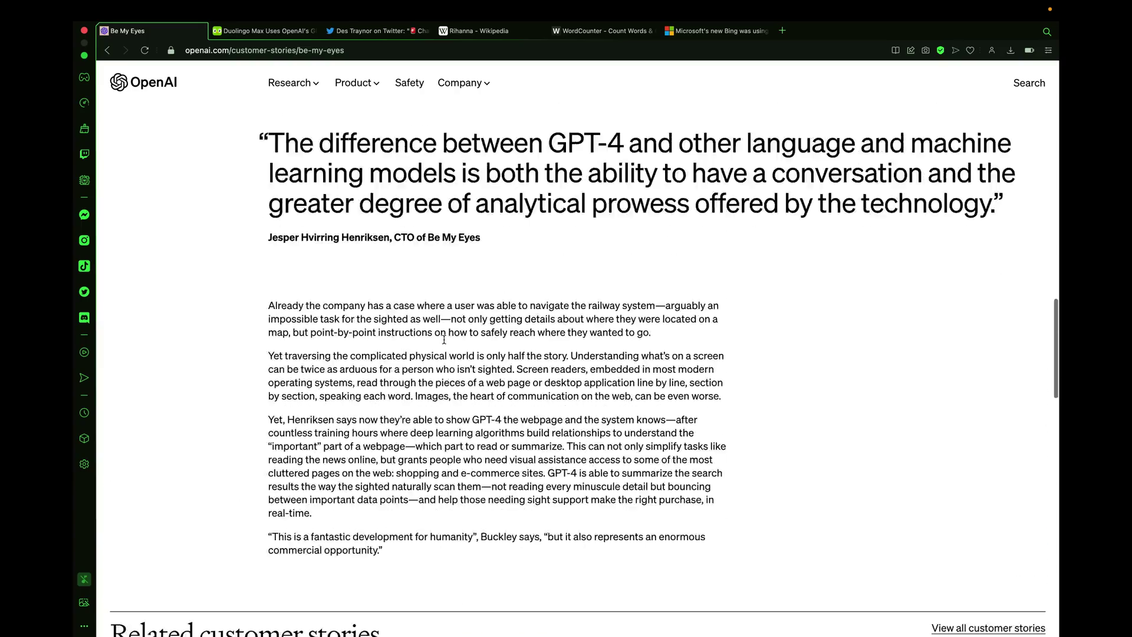
scroll(444, 341, up, 4)
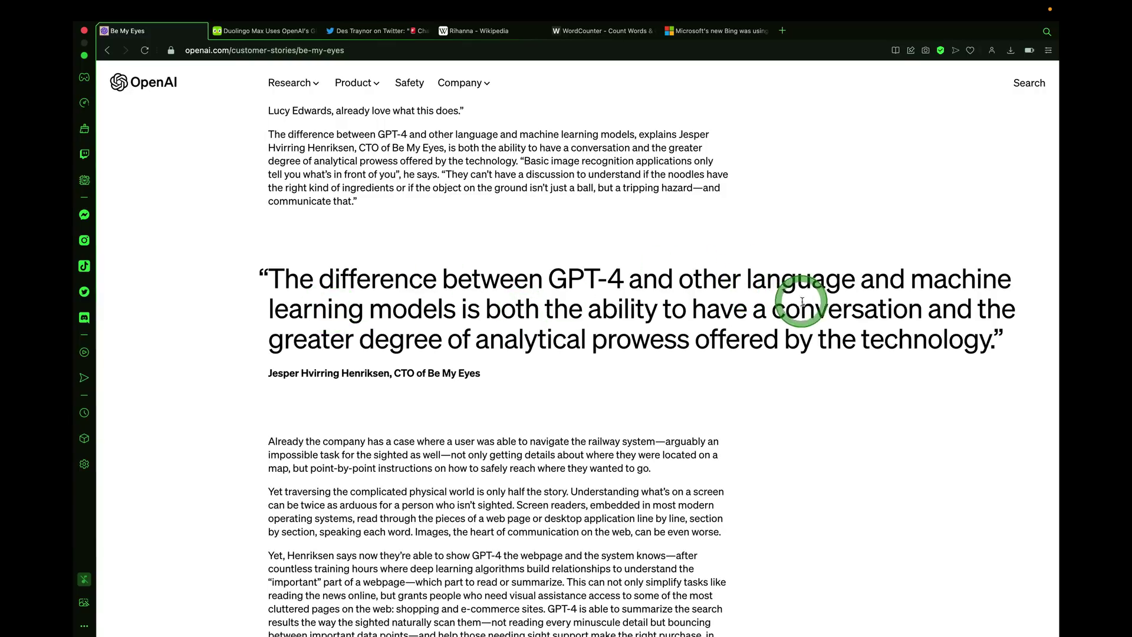
scroll(810, 138, up, 20)
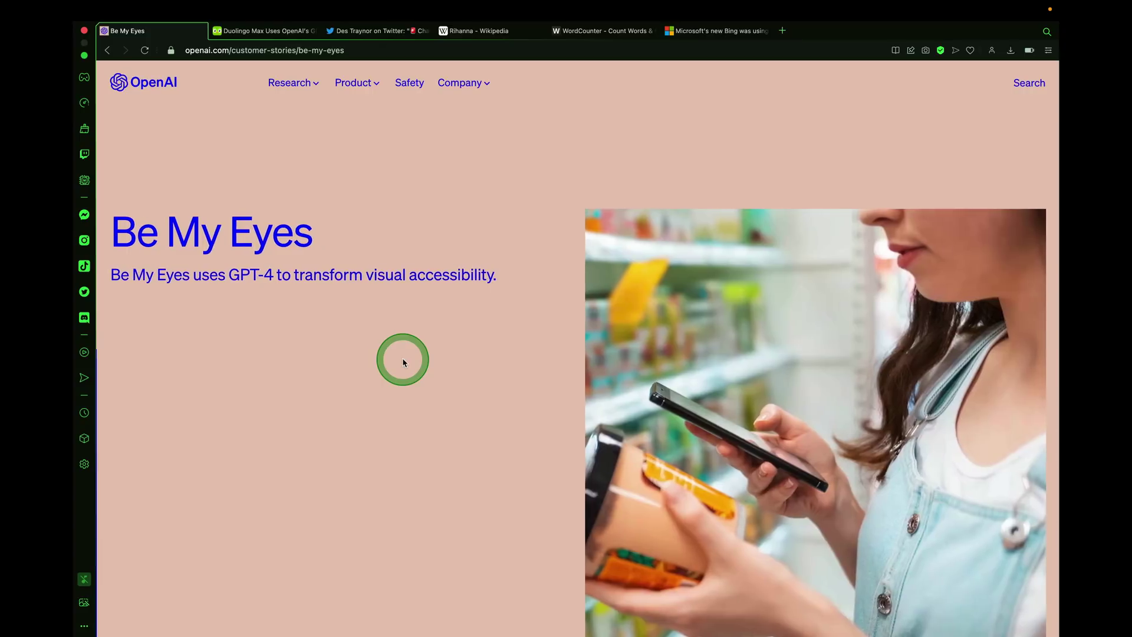
click(105, 51)
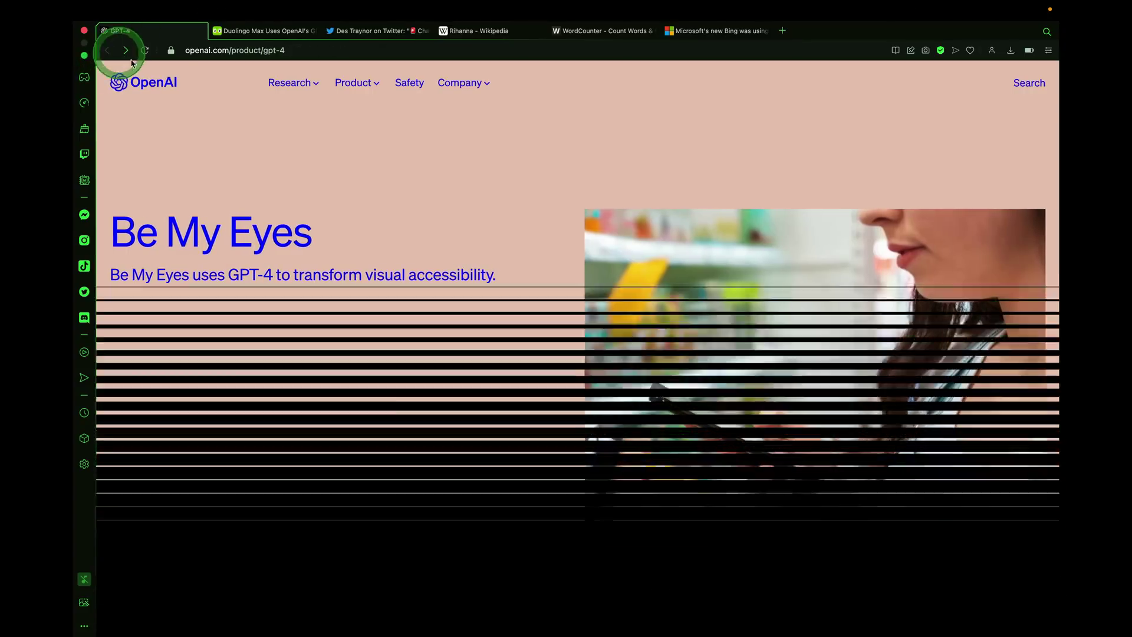
Look over the Stripe, Morgan Stanley, Khan Academy and Government of Iceland examples in OpenAI's "Built with GPT-4" section.
scroll(460, 285, down, 2)
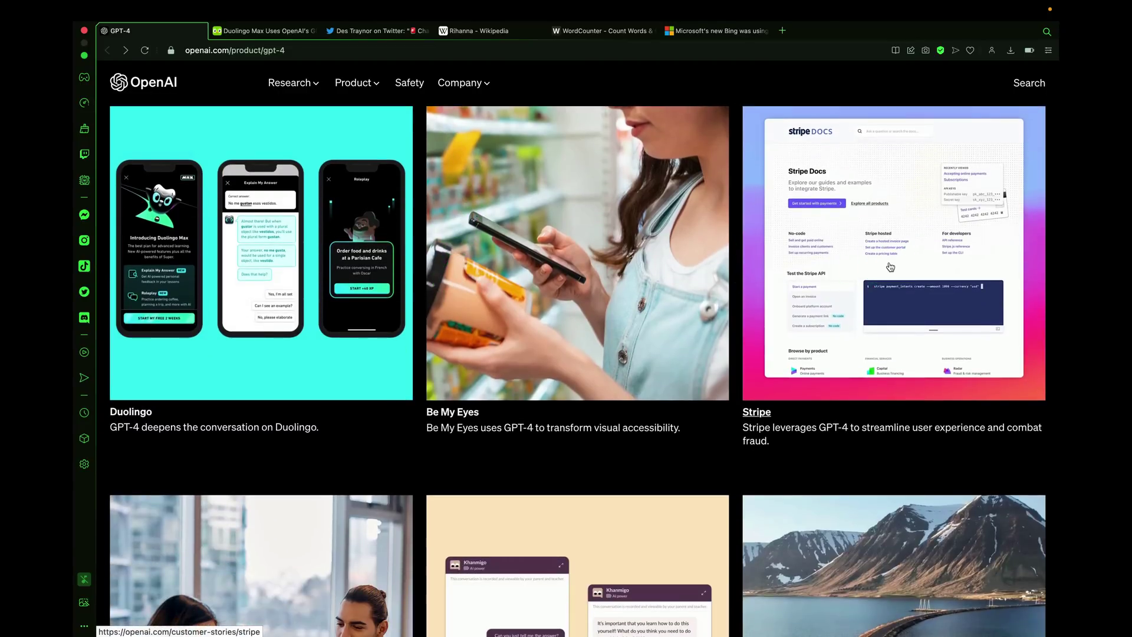
scroll(891, 267, down, 6)
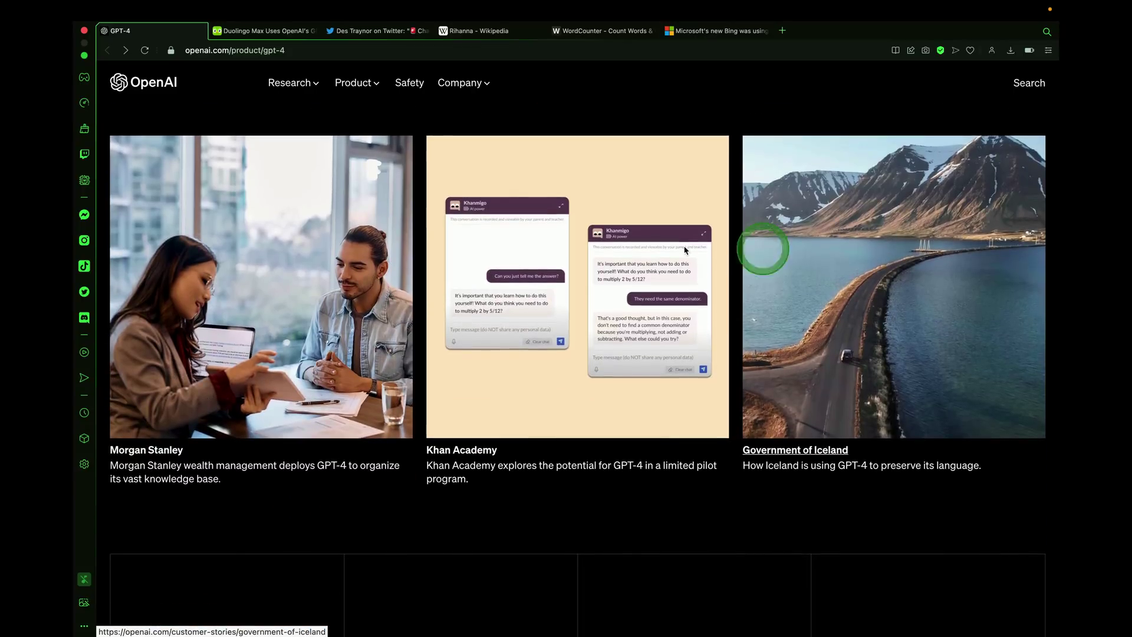
click(582, 308)
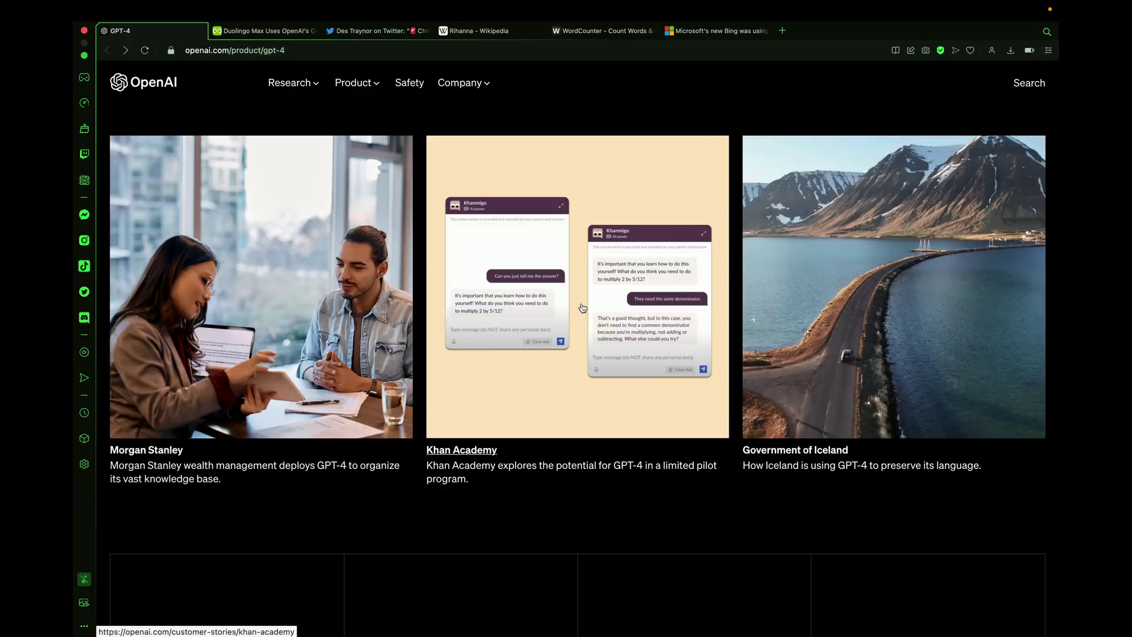
click(583, 308)
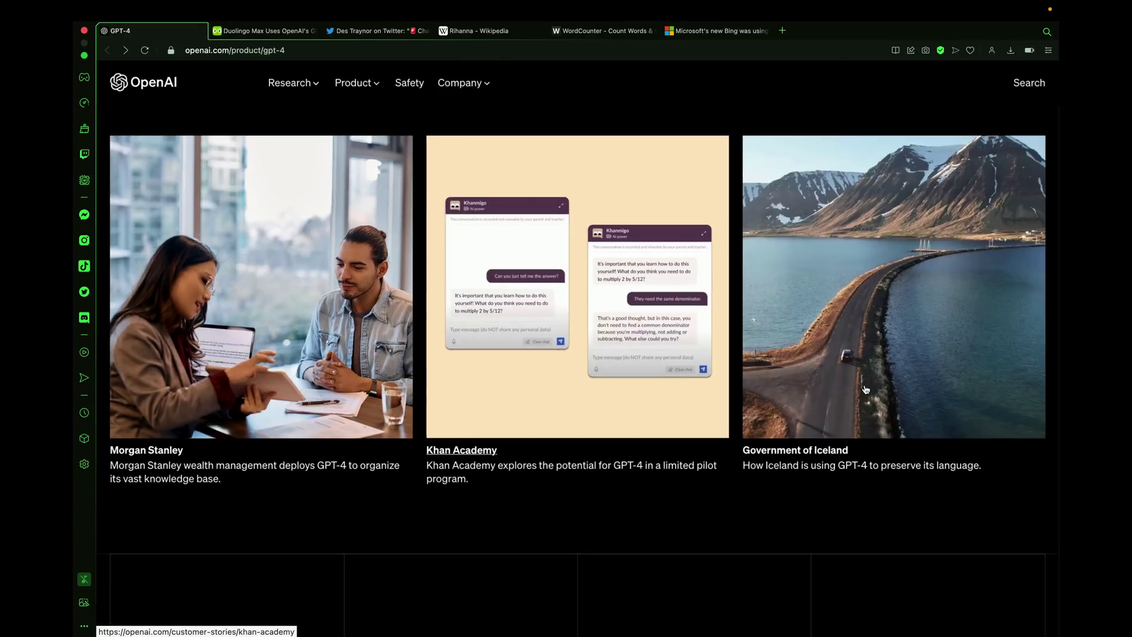
click(710, 222)
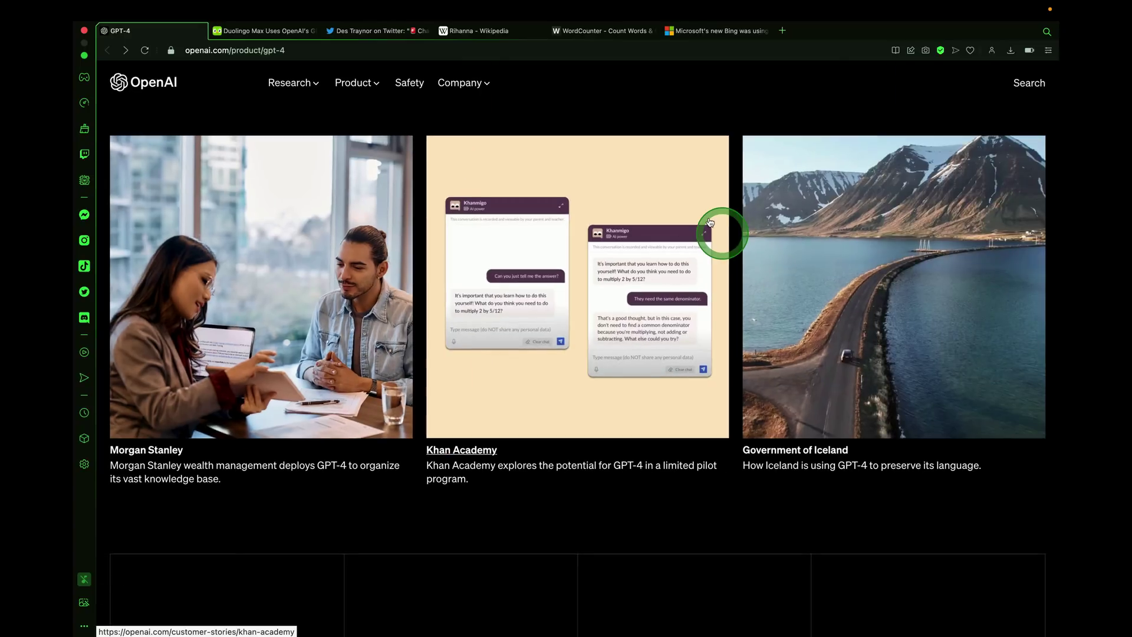
Go back past the ChatGPT comparison and intro video to the headline of OpenAI's GPT-4 page.
scroll(580, 234, up, 7)
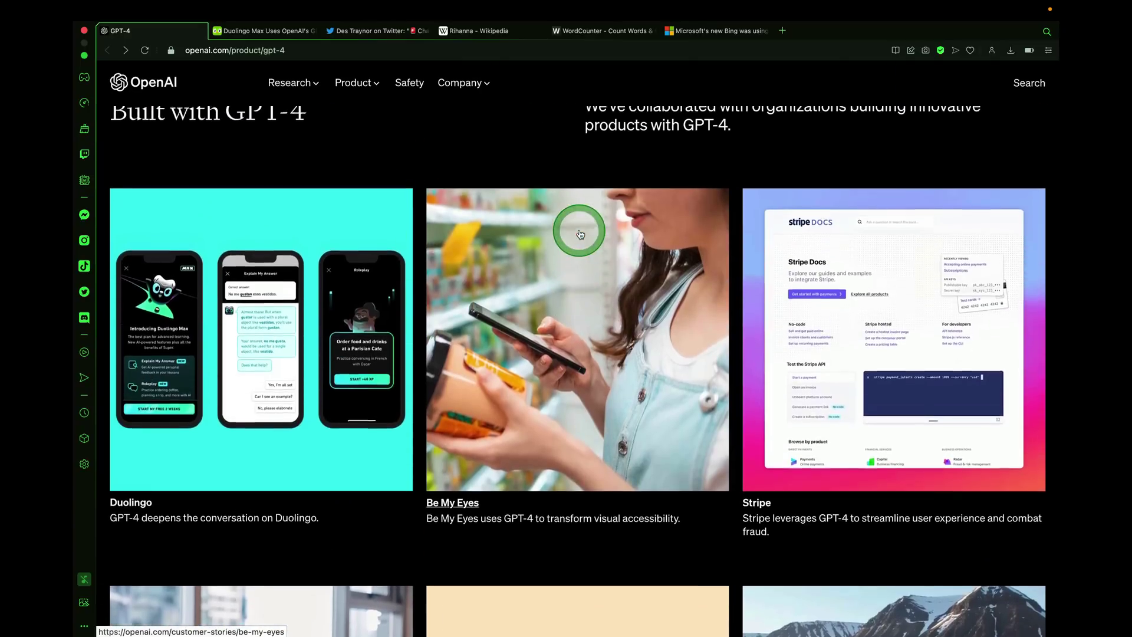
scroll(581, 234, up, 15)
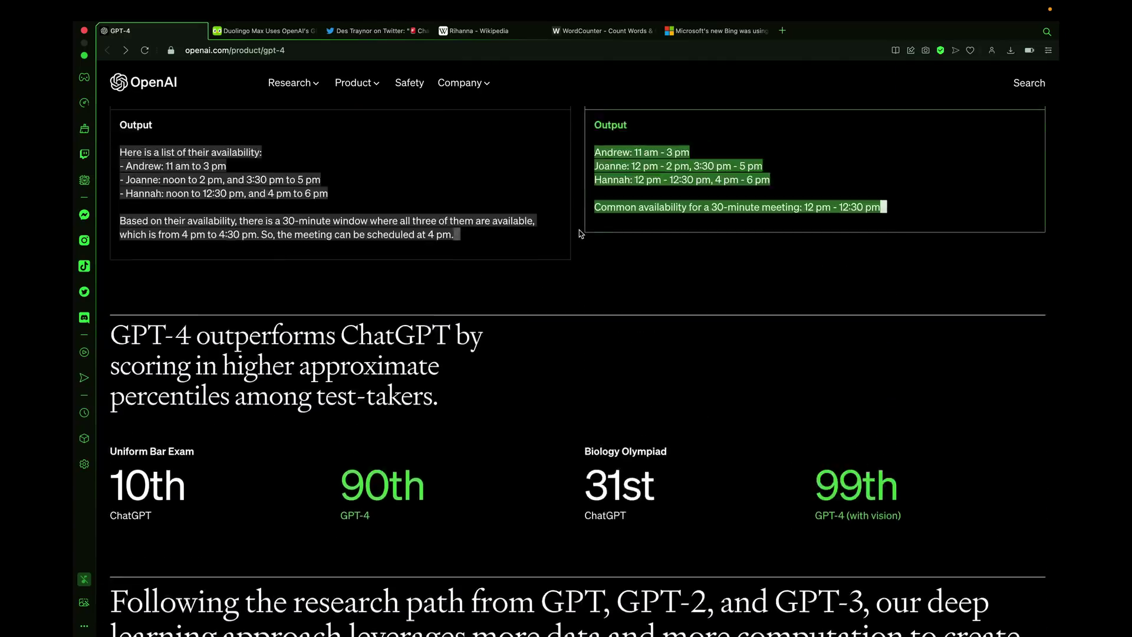
scroll(581, 234, up, 10)
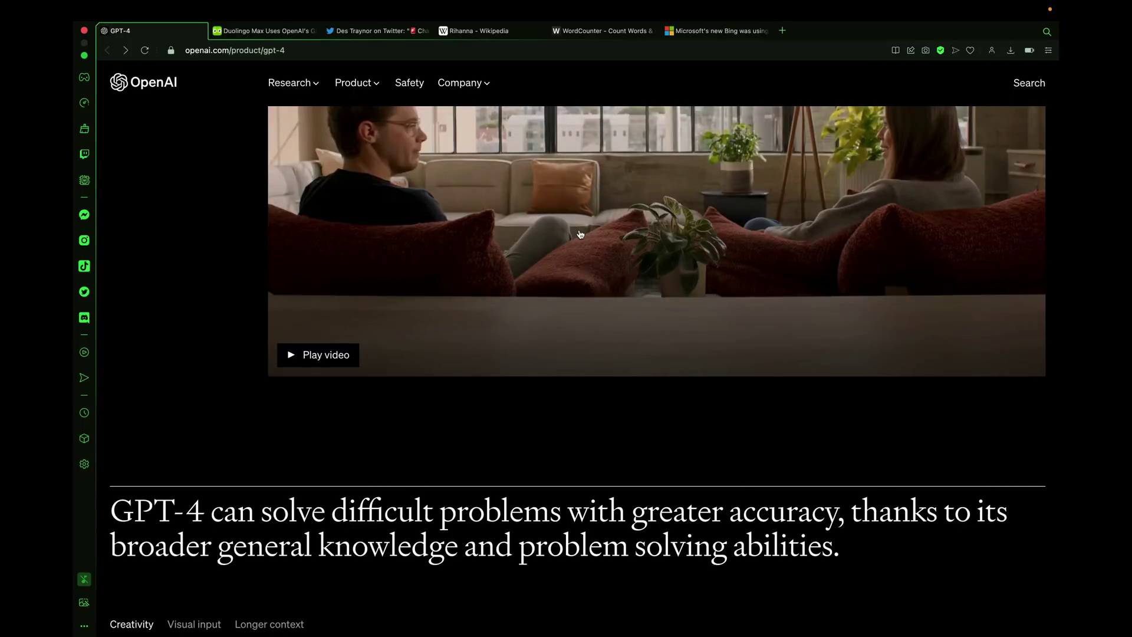
scroll(581, 234, up, 8)
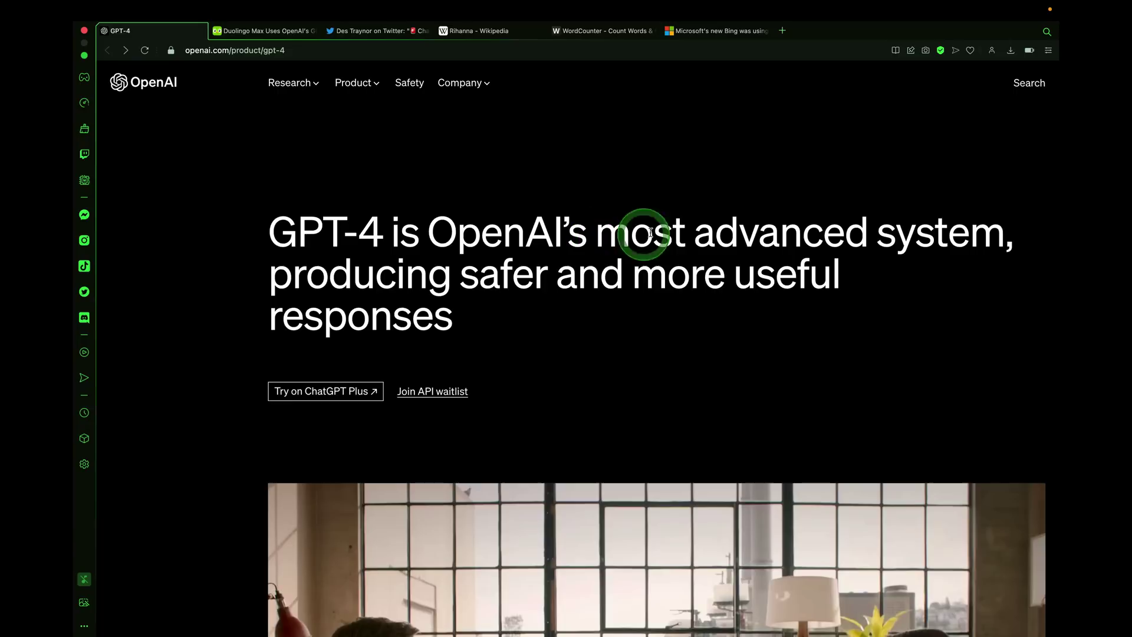
scroll(696, 260, down, 5)
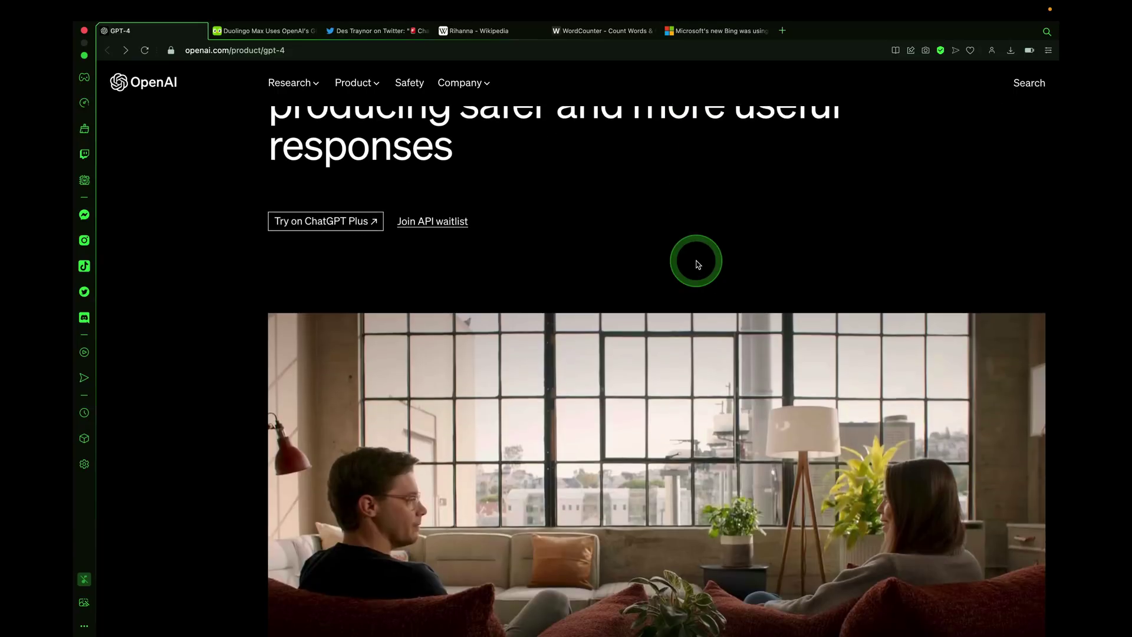
scroll(696, 262, up, 5)
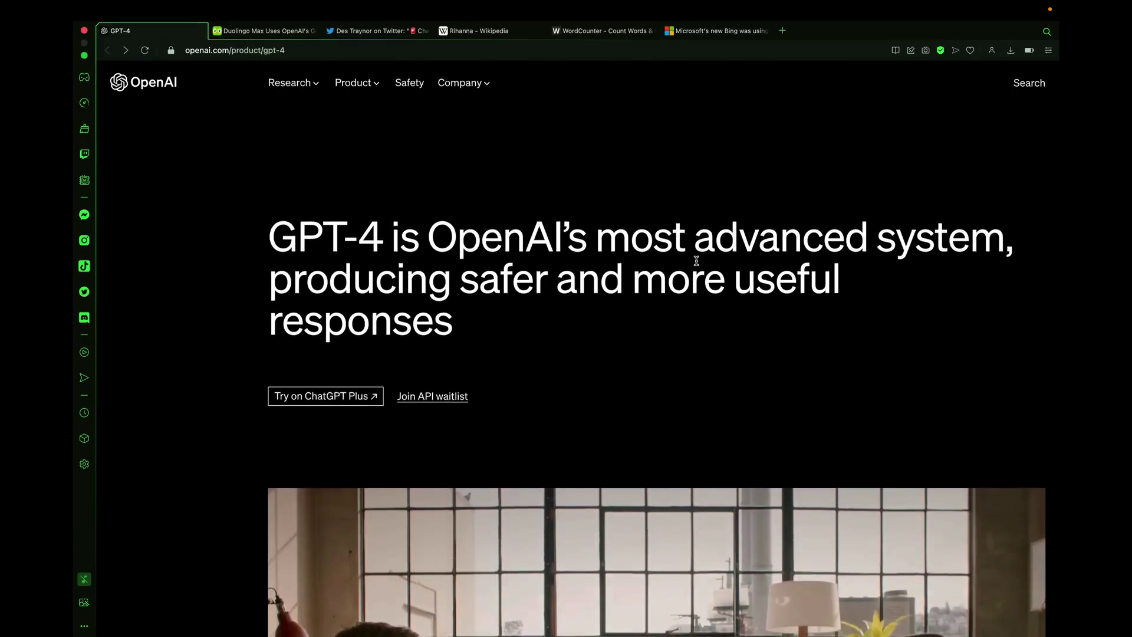
scroll(696, 261, down, 2)
scroll(697, 262, up, 1)
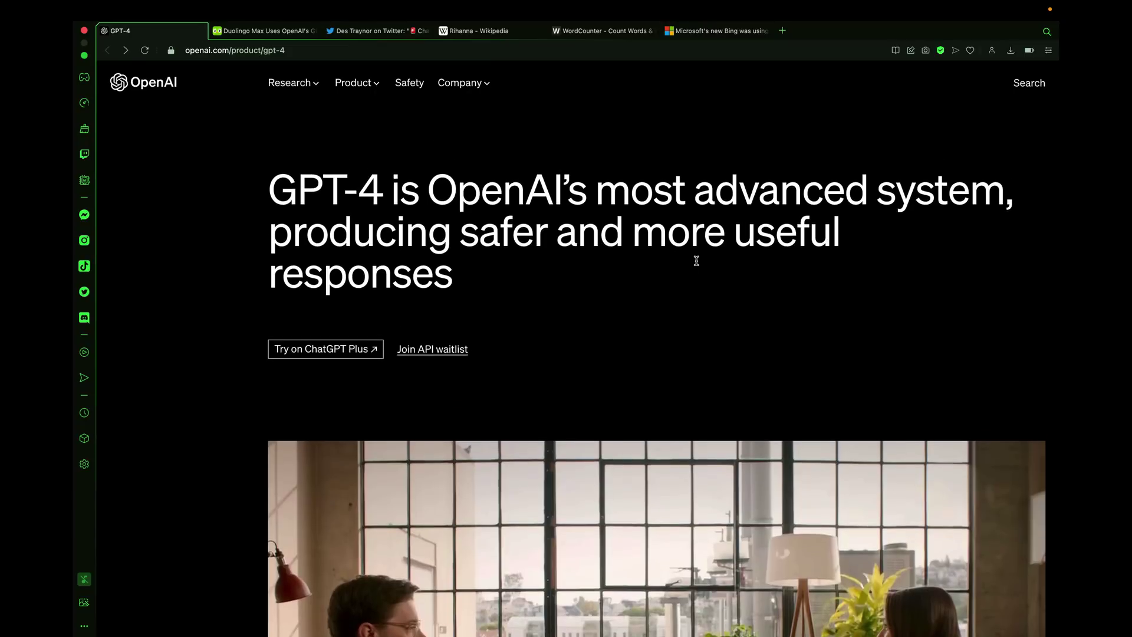
scroll(698, 264, down, 1)
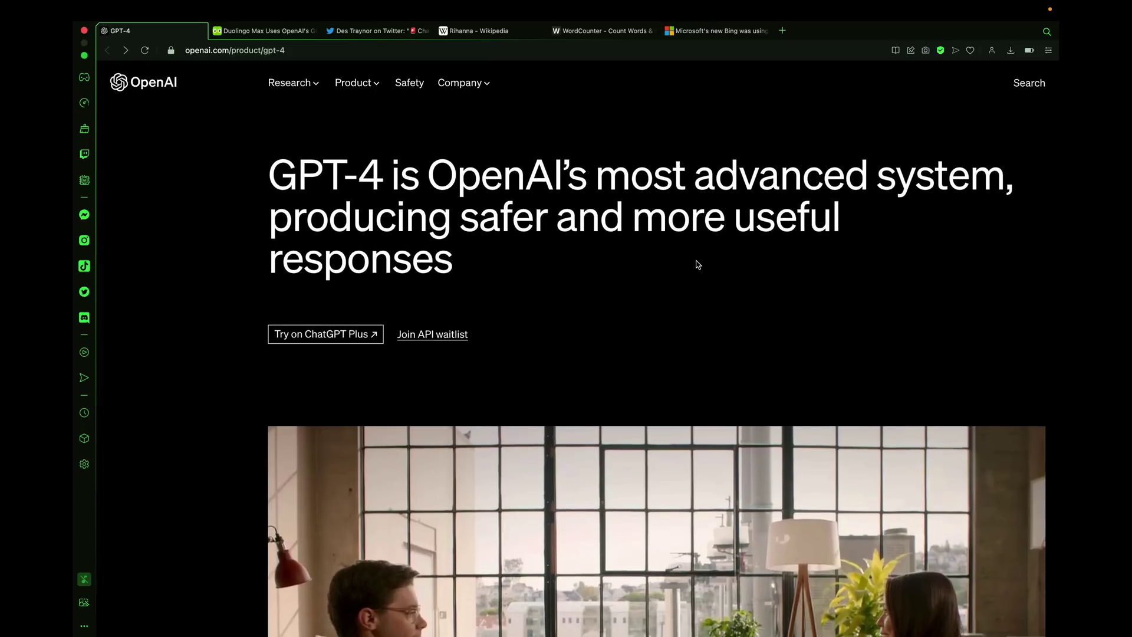
click(696, 261)
click(462, 227)
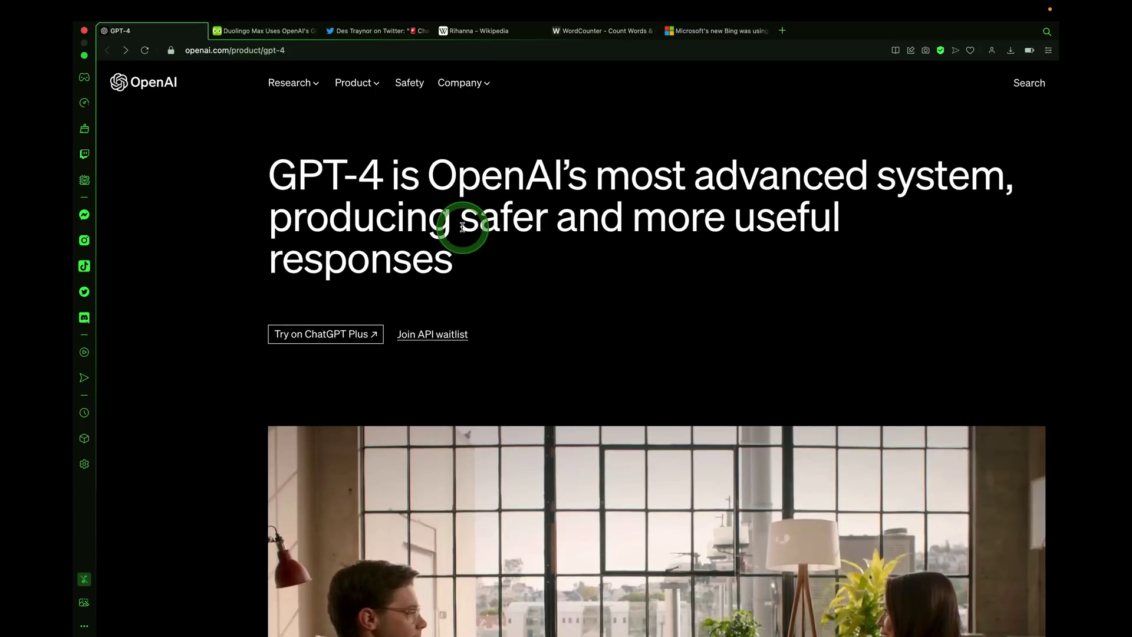
Skim the GPT-4 page's problem-solving section and the ChatGPT versus GPT-4 meeting-time comparison, then return to the headline.
scroll(463, 229, down, 5)
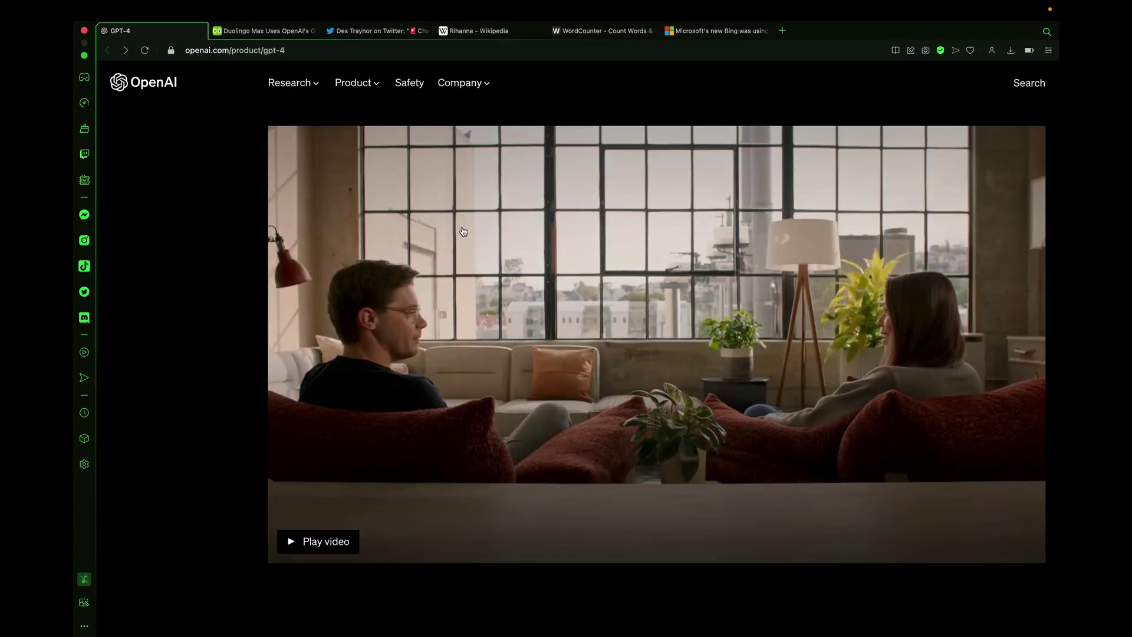
scroll(464, 231, down, 6)
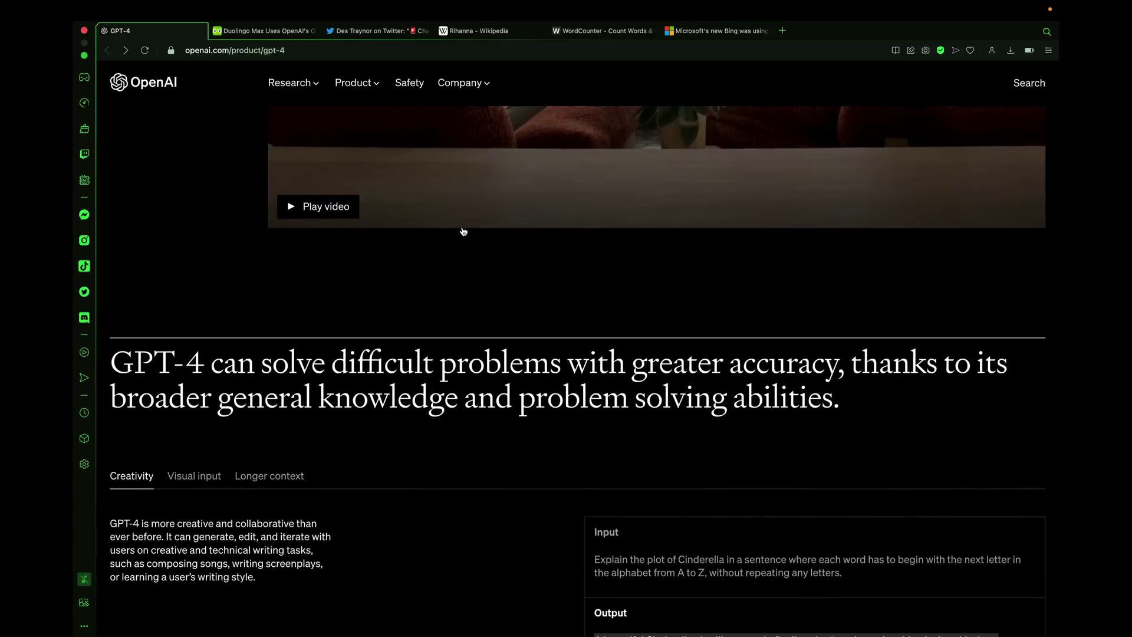
scroll(463, 231, down, 3)
scroll(463, 231, down, 10)
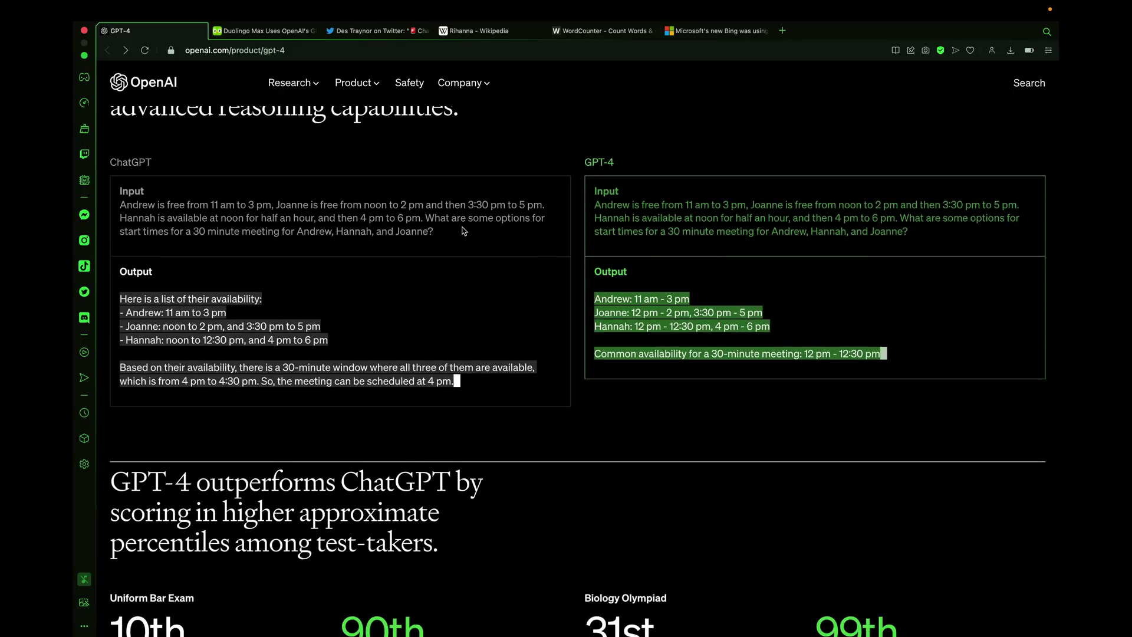
scroll(463, 231, up, 20)
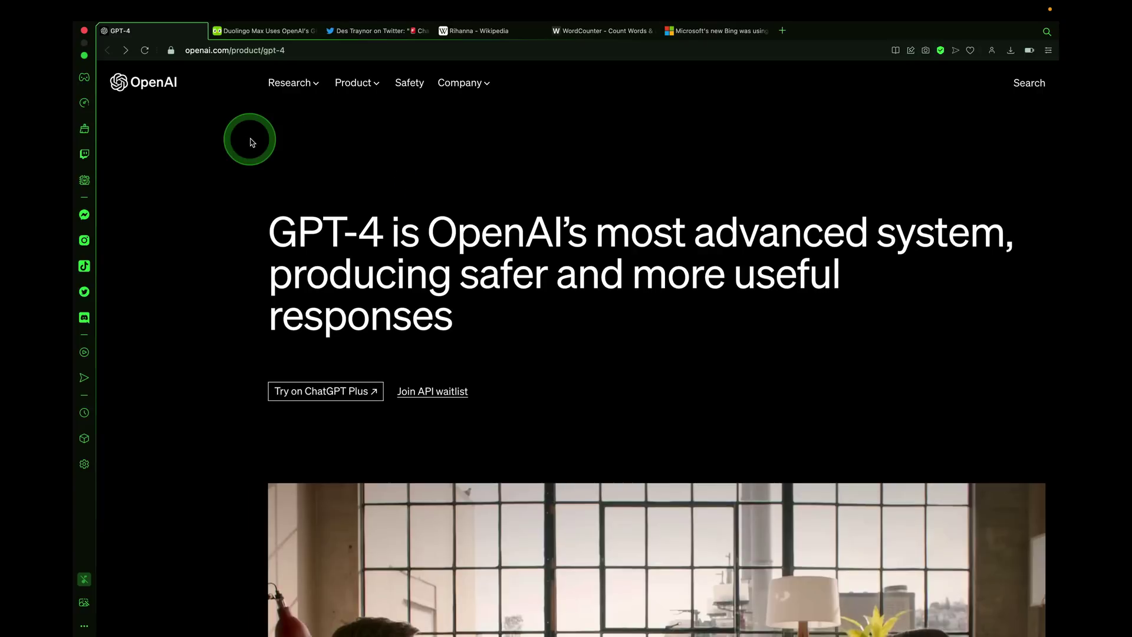
Switch to the browser window with ChatGPT and start a new chat.
key(super+Tab)
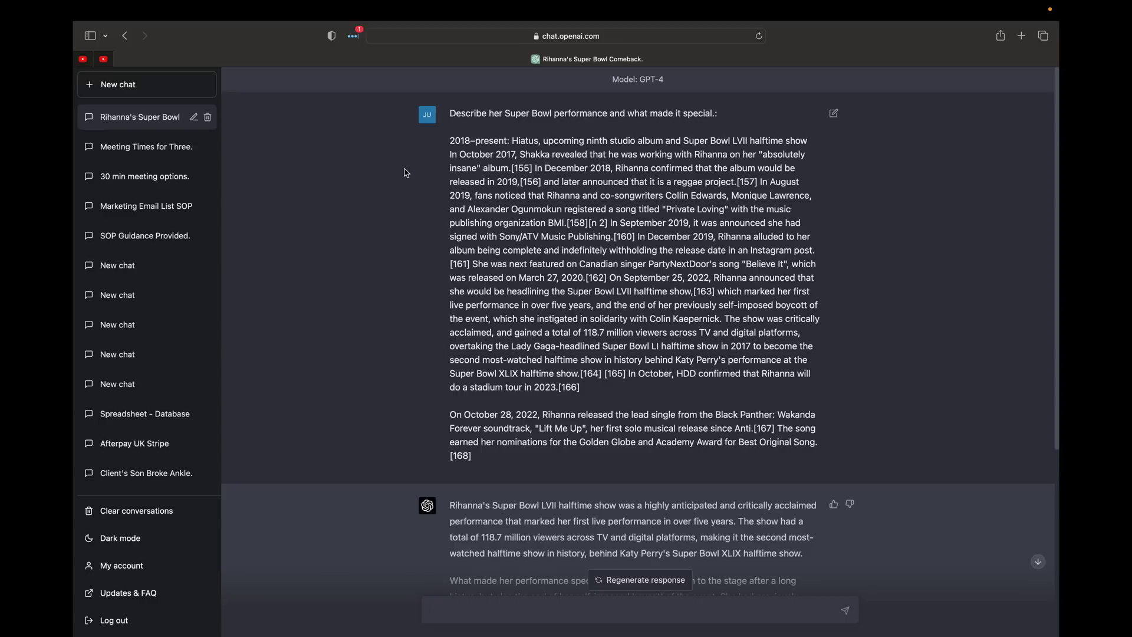
click(106, 84)
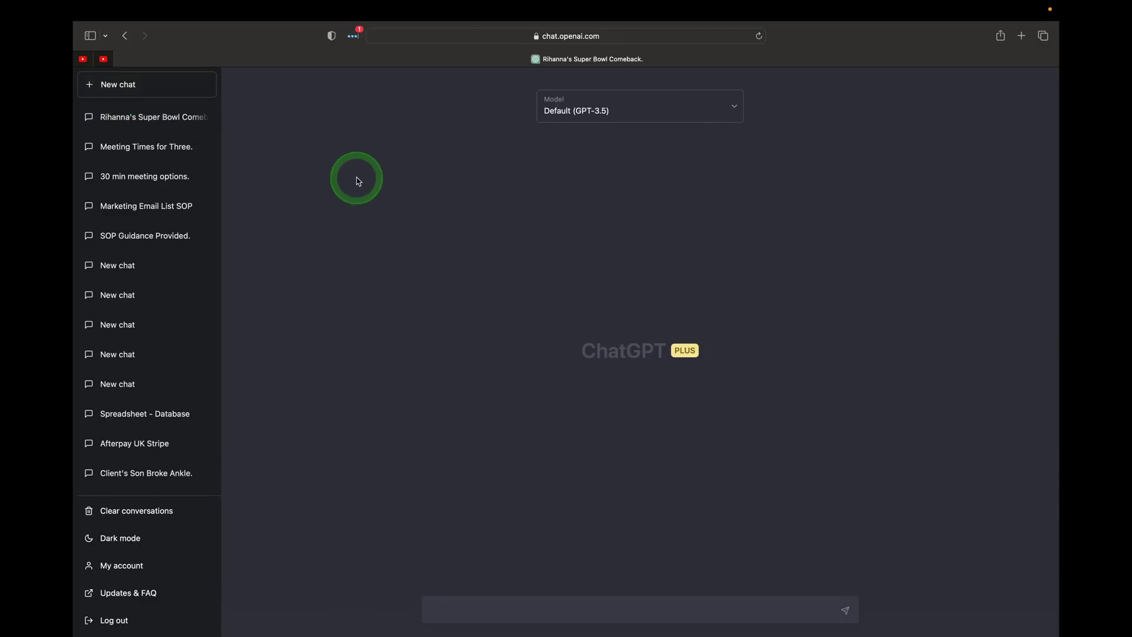